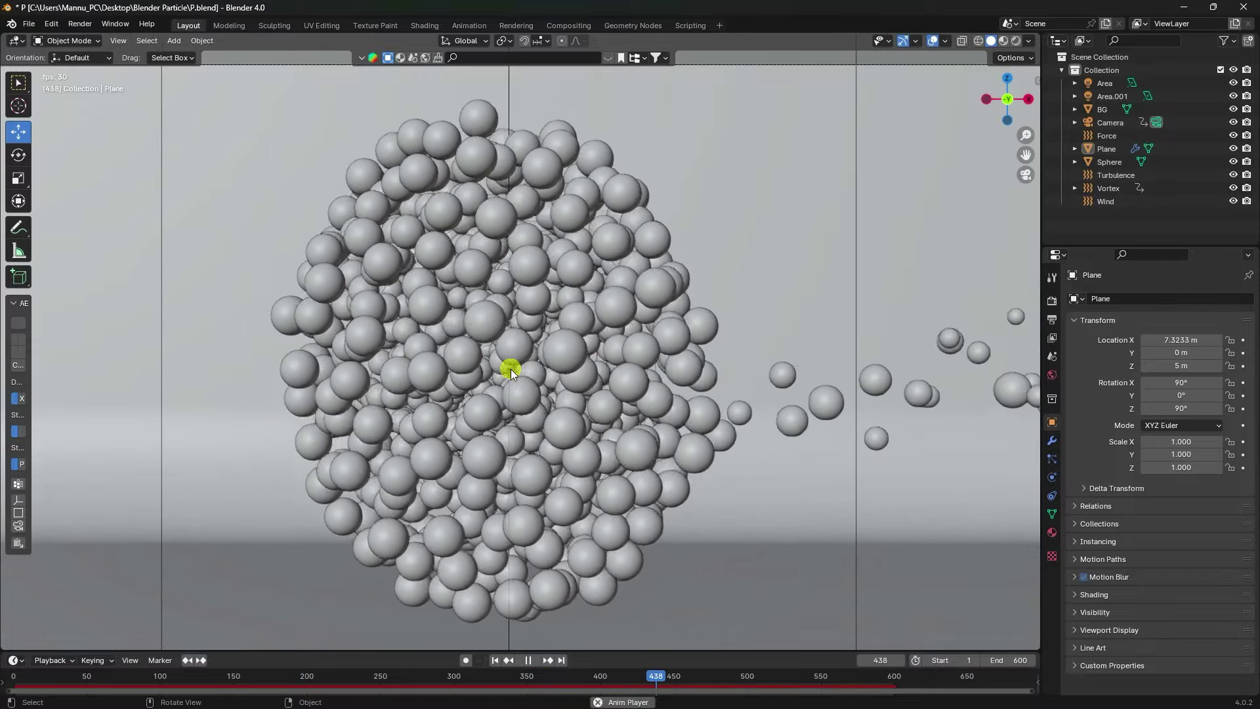
Stop playback at frame 505, preview the sphere blob in Rendered shading, then start a new General file
{"action": "left_click", "coordinate": [527, 659]}
{"action": "left_click", "coordinate": [1016, 41]}
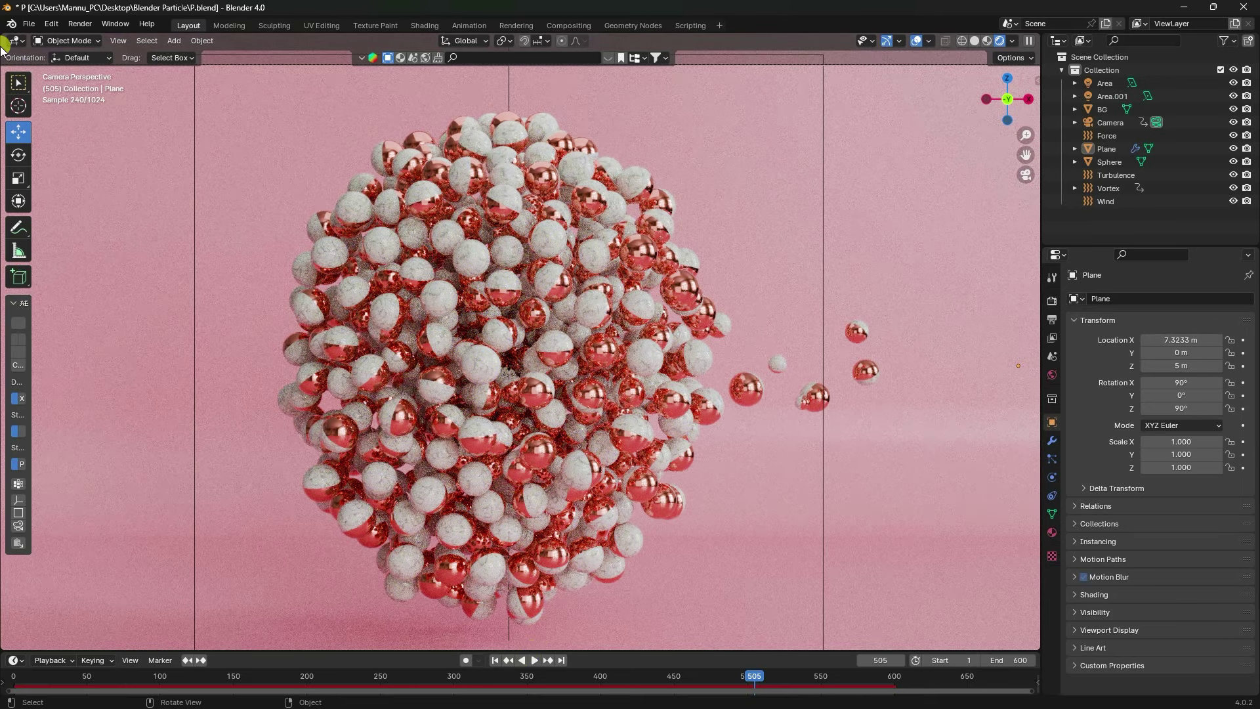
{"action": "left_click", "coordinate": [30, 24]}
{"action": "mouse_move", "coordinate": [41, 37]}
{"action": "left_click", "coordinate": [203, 35]}
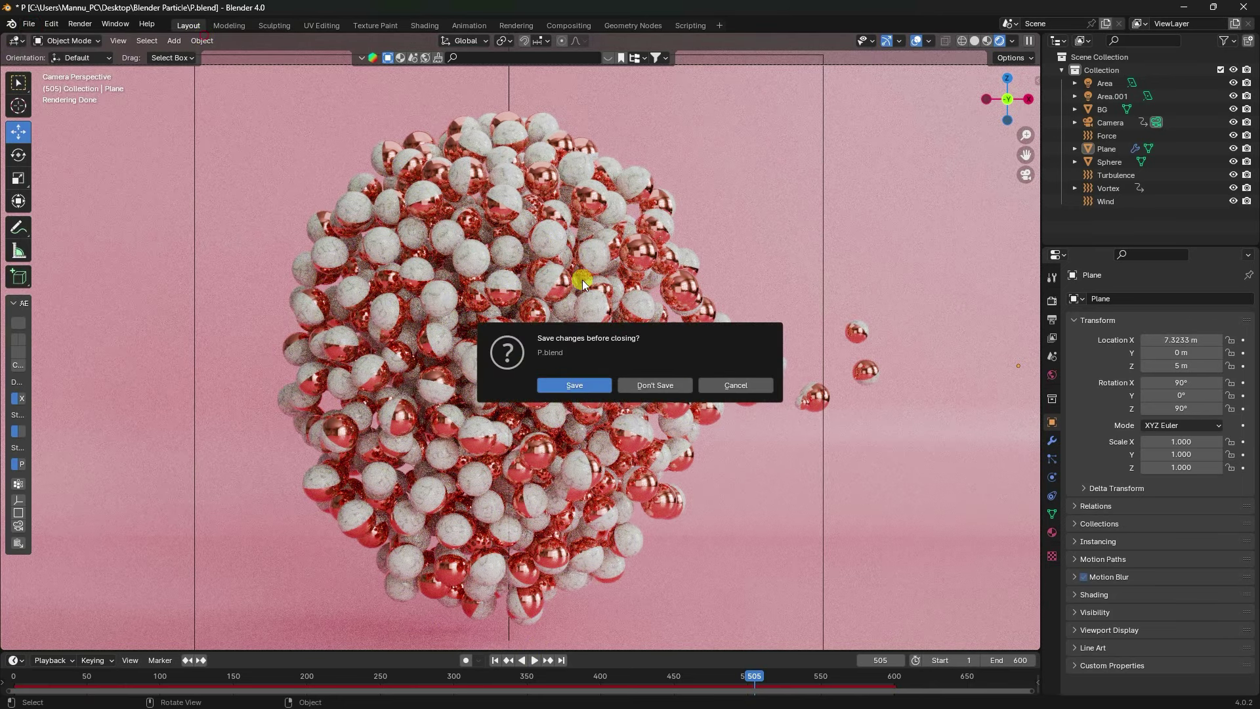
Discard the old file's changes and delete the default camera, cube and light
{"action": "left_click", "coordinate": [669, 385]}
{"action": "left_click_drag", "start_coordinate": [198, 180], "coordinate": [810, 381]}
{"action": "key", "text": "Delete"}
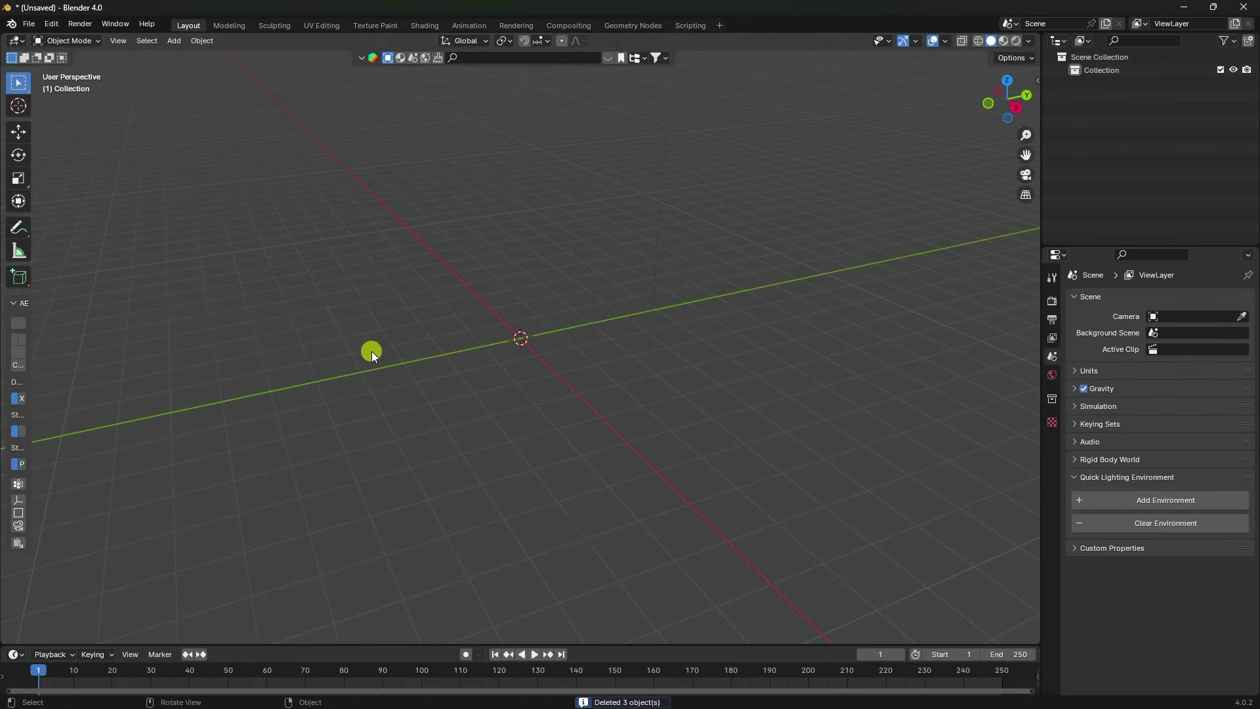
Add a plane and rotate it 90° on both X and Z to stand it upright
{"action": "left_click", "coordinate": [174, 42]}
{"action": "mouse_move", "coordinate": [183, 56]}
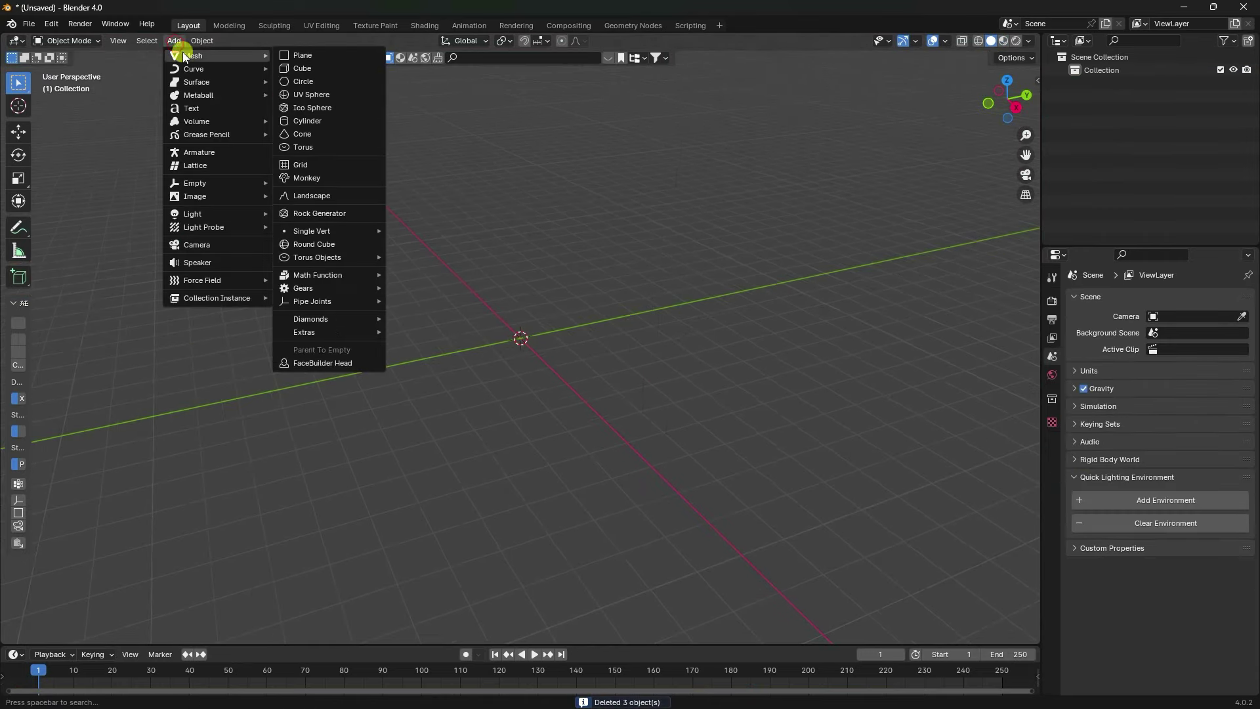
{"action": "left_click", "coordinate": [340, 59]}
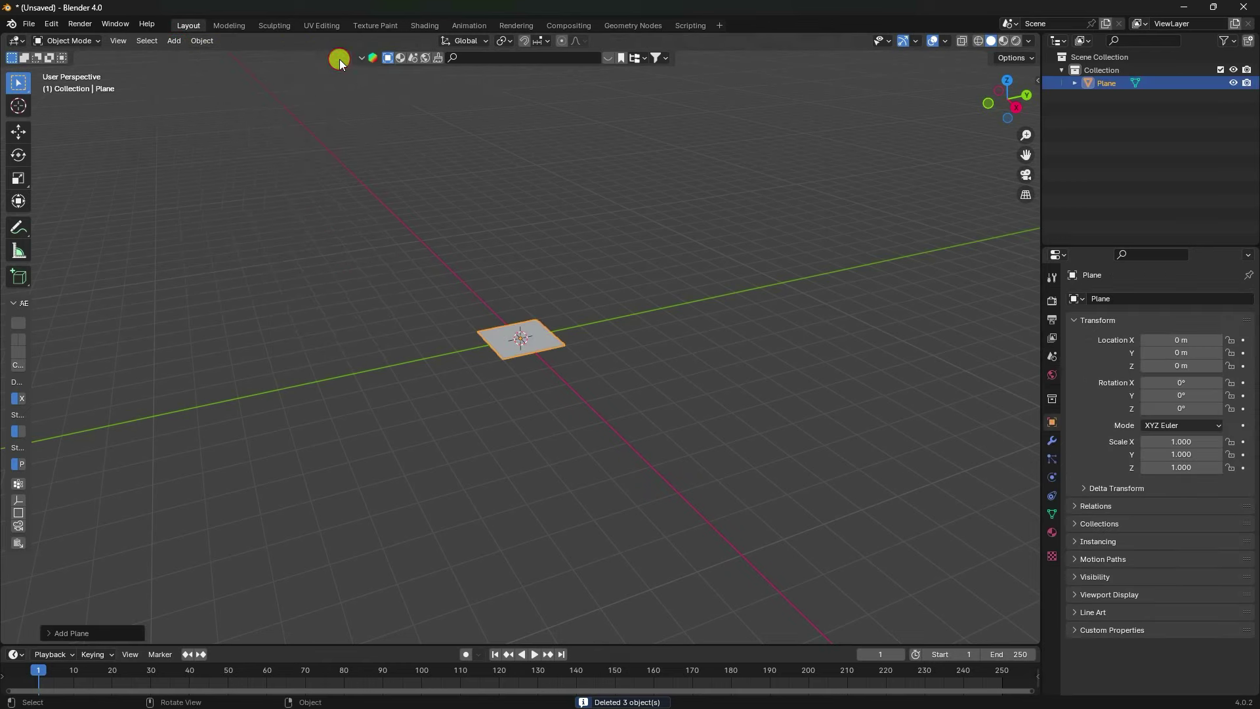
{"action": "middle_click_drag", "start_coordinate": [573, 382], "coordinate": [680, 379]}
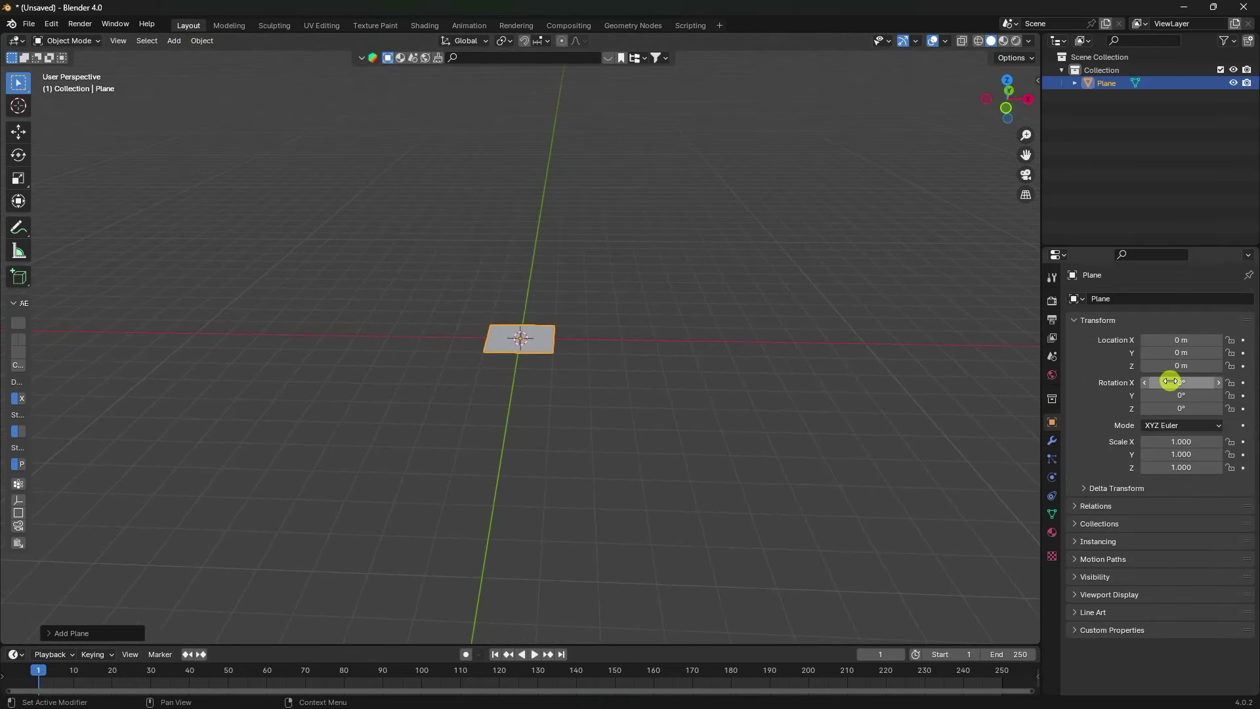
{"action": "key", "text": "Return"}
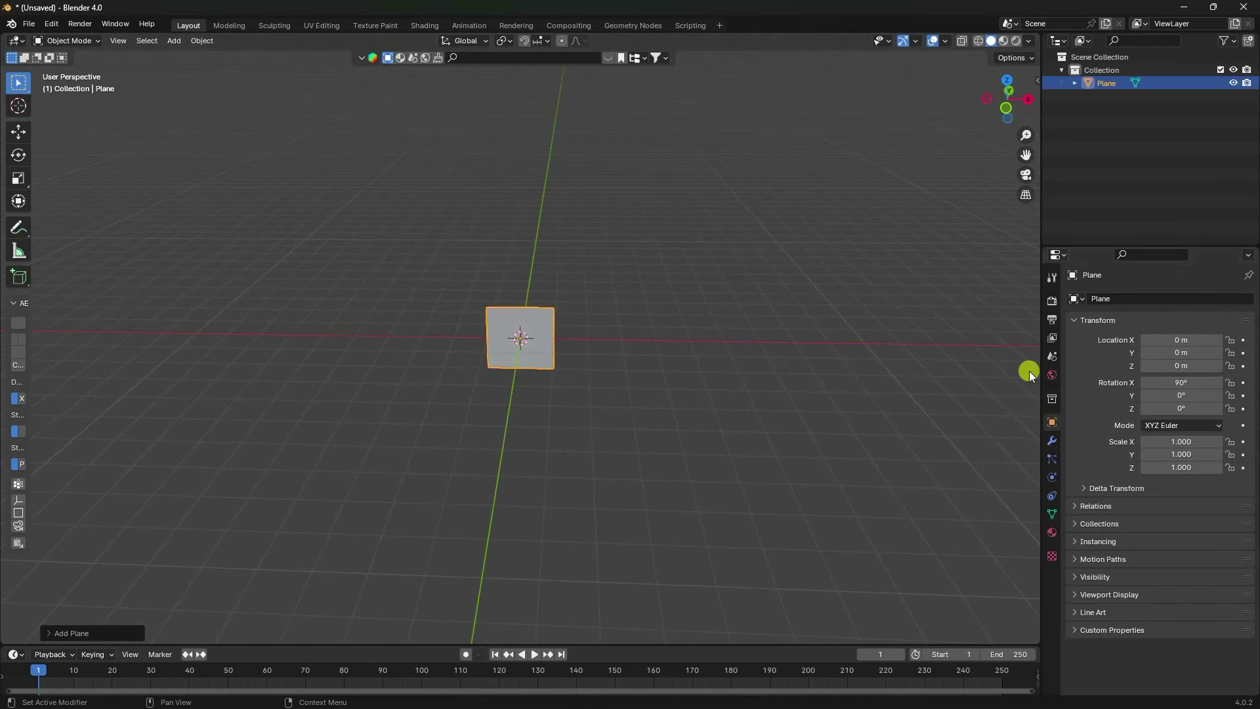
{"action": "scroll", "coordinate": [656, 309], "scroll_direction": "up", "scroll_amount": 3}
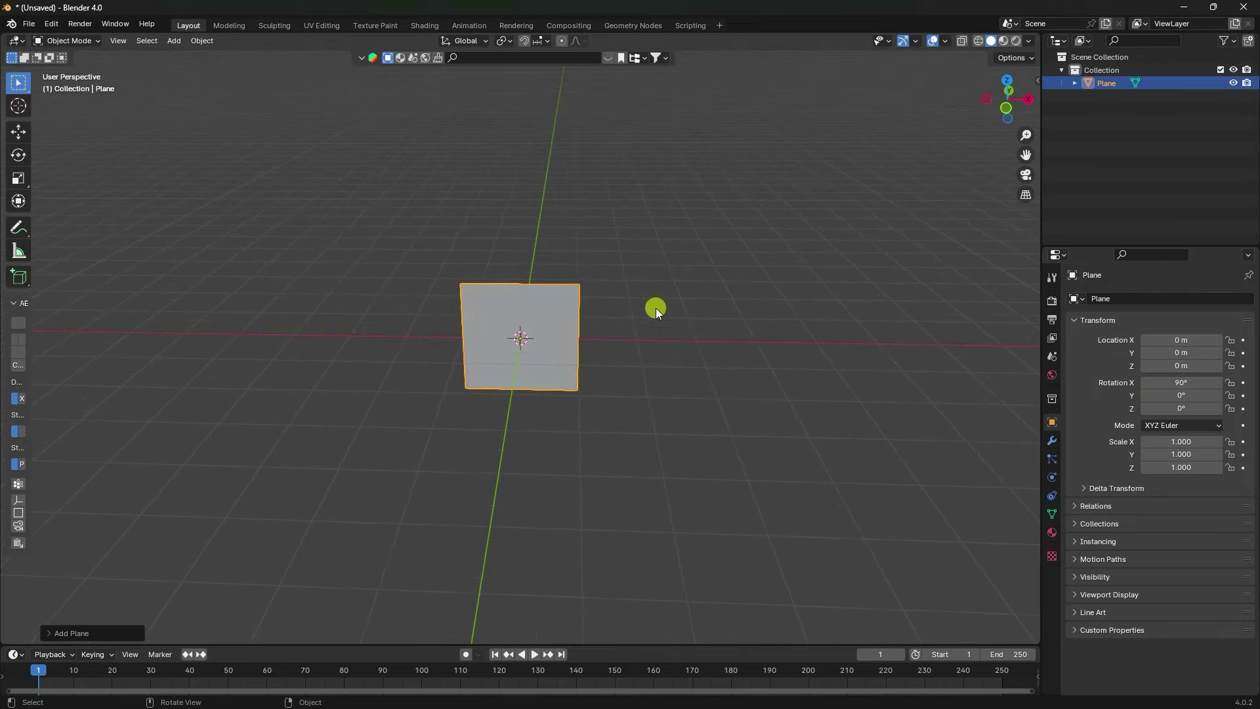
{"action": "left_click", "coordinate": [1180, 408]}
{"action": "type", "text": "90"}
{"action": "key", "text": "Return"}
Move the plane along X to a location of 7 m
{"action": "left_click", "coordinate": [18, 132]}
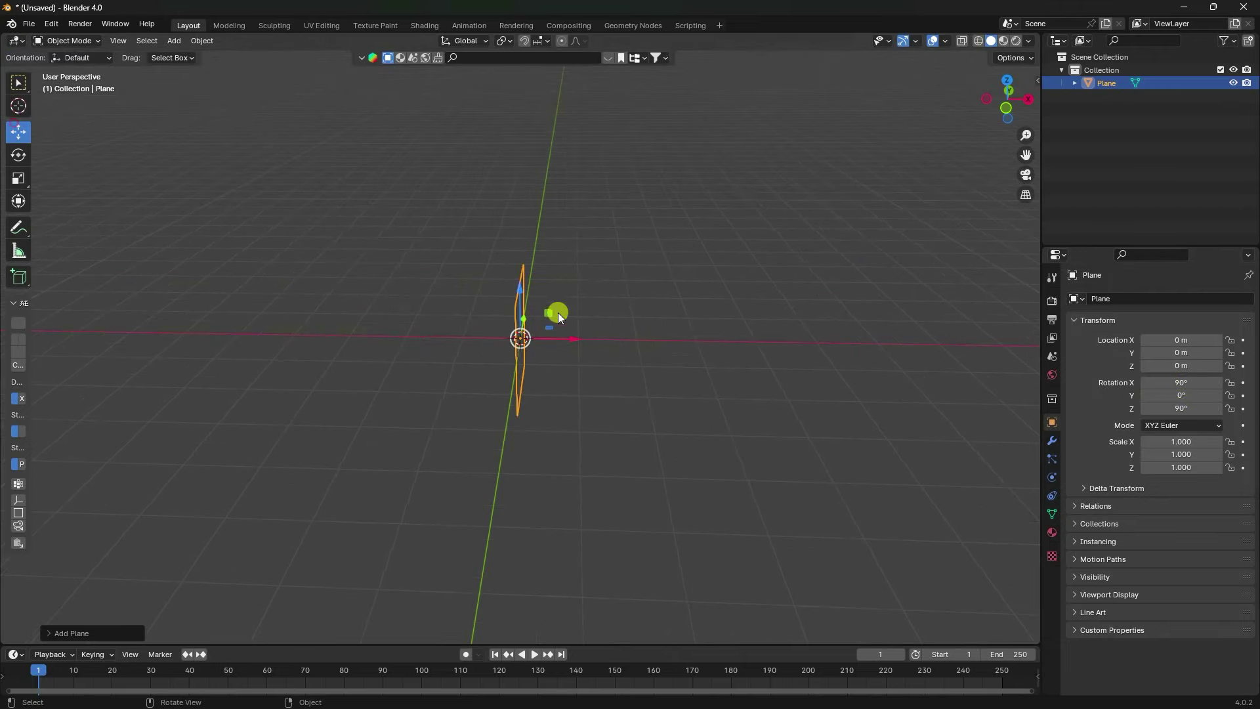
{"action": "left_click_drag", "start_coordinate": [585, 346], "coordinate": [905, 358]}
{"action": "left_click", "coordinate": [1173, 340]}
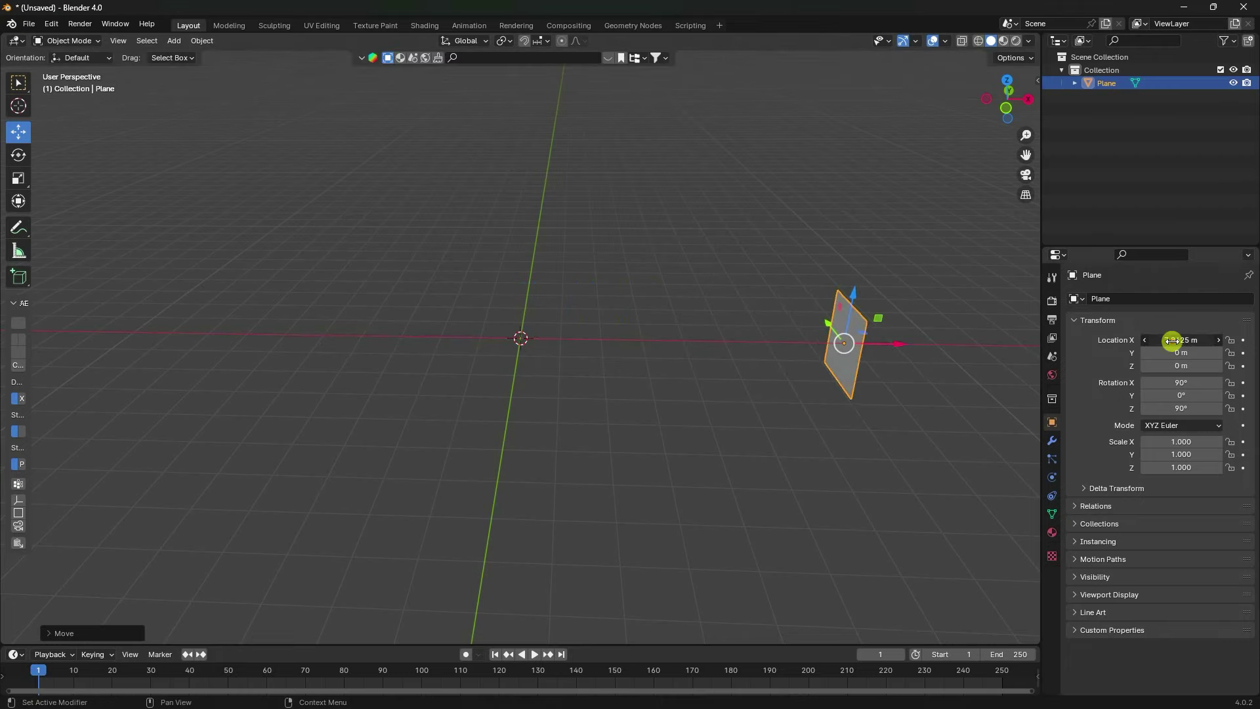
{"action": "type", "text": "7"}
{"action": "key", "text": "Return"}
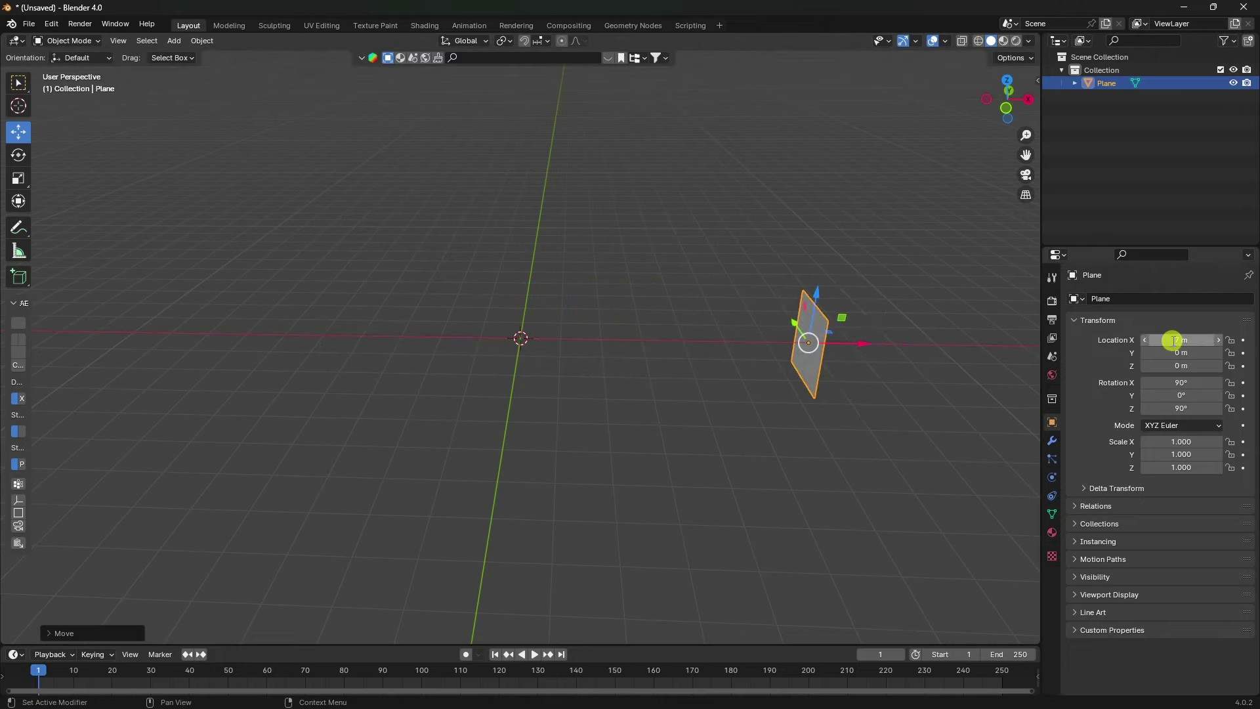
{"action": "mouse_move", "coordinate": [648, 408]}
{"action": "middle_mouse_down"}
{"action": "mouse_move", "coordinate": [622, 389]}
{"action": "mouse_move", "coordinate": [639, 392]}
{"action": "middle_mouse_up"}
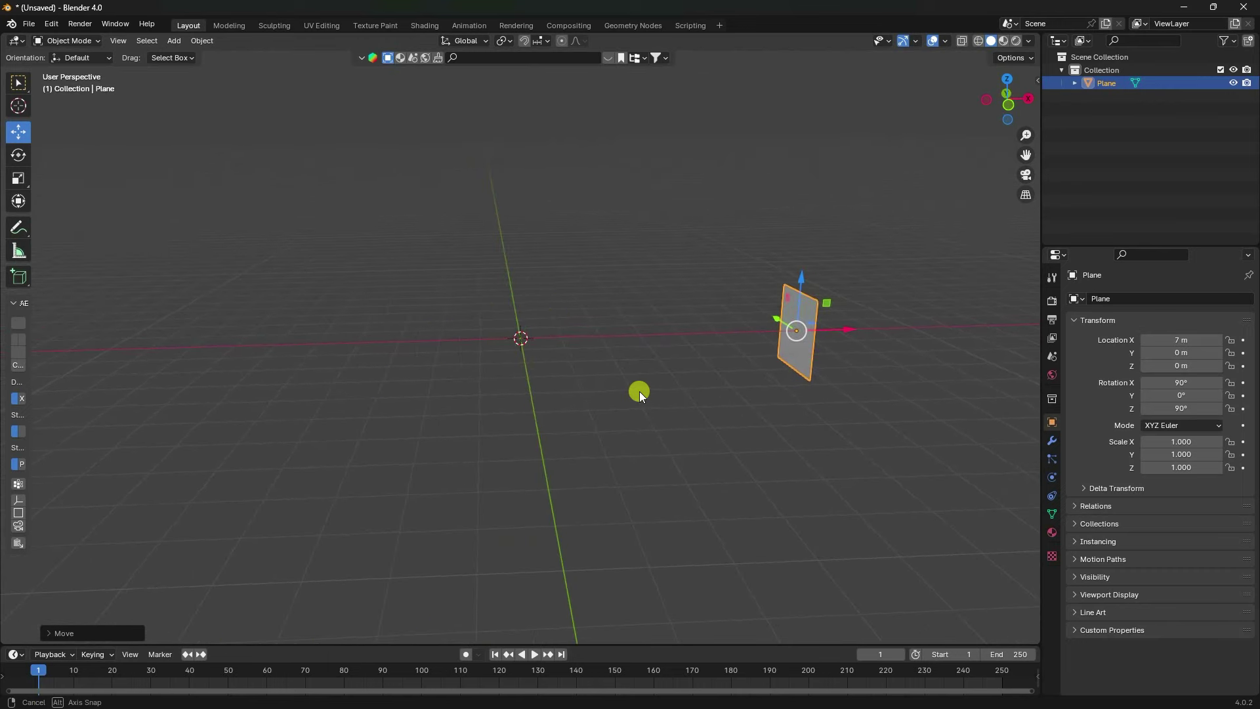
{"action": "left_click", "coordinate": [175, 40]}
{"action": "mouse_move", "coordinate": [191, 58]}
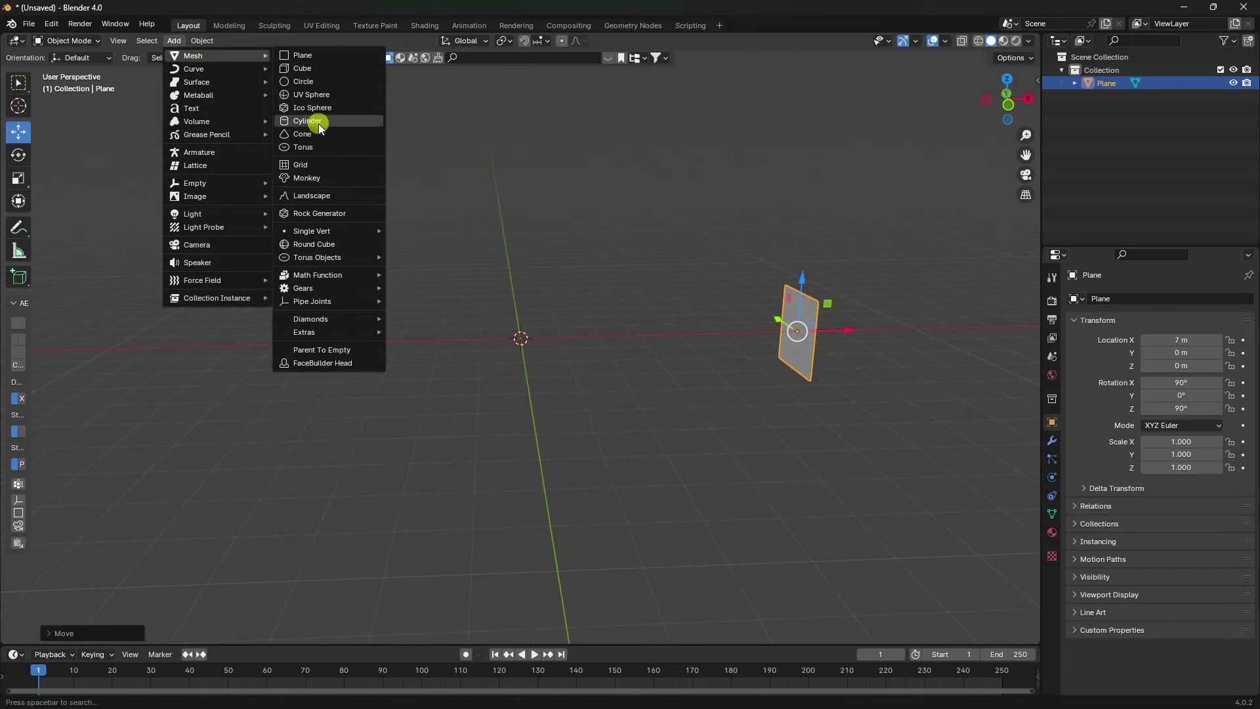
Add a UV sphere with 65 segments and 32 rings
{"action": "left_click", "coordinate": [315, 94]}
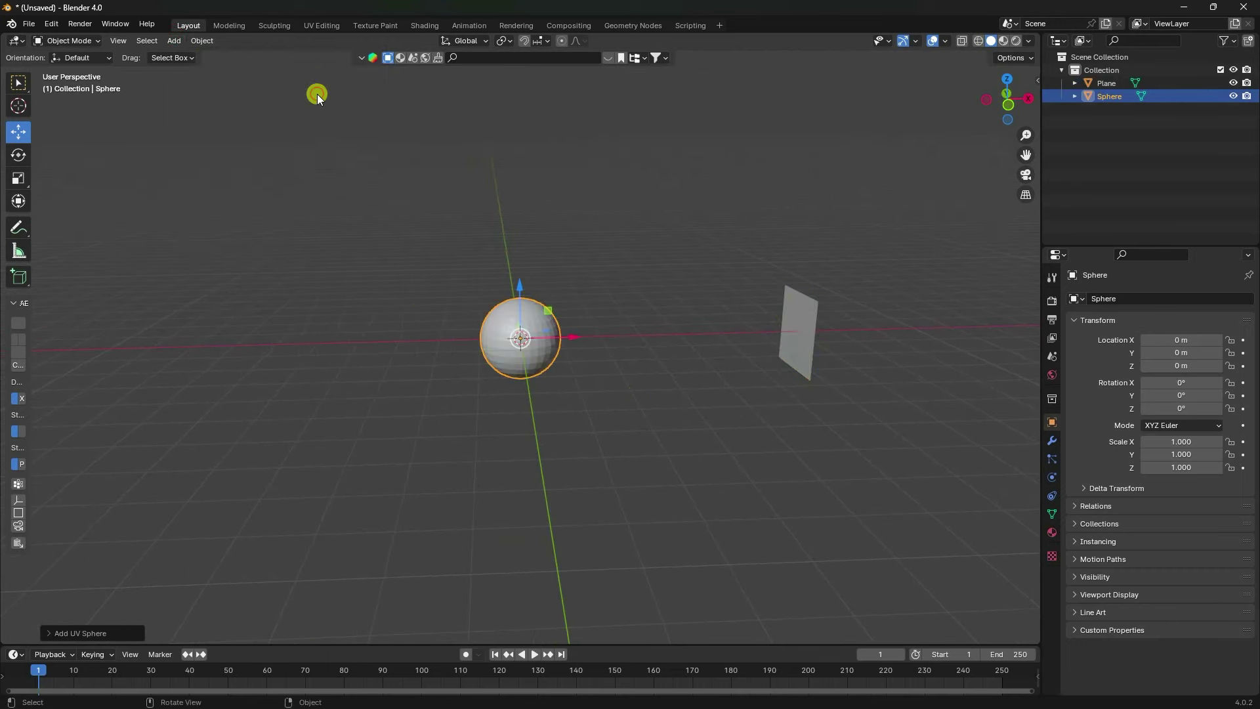
{"action": "scroll", "coordinate": [763, 302], "scroll_direction": "up", "scroll_amount": 6}
{"action": "left_click", "coordinate": [60, 630]}
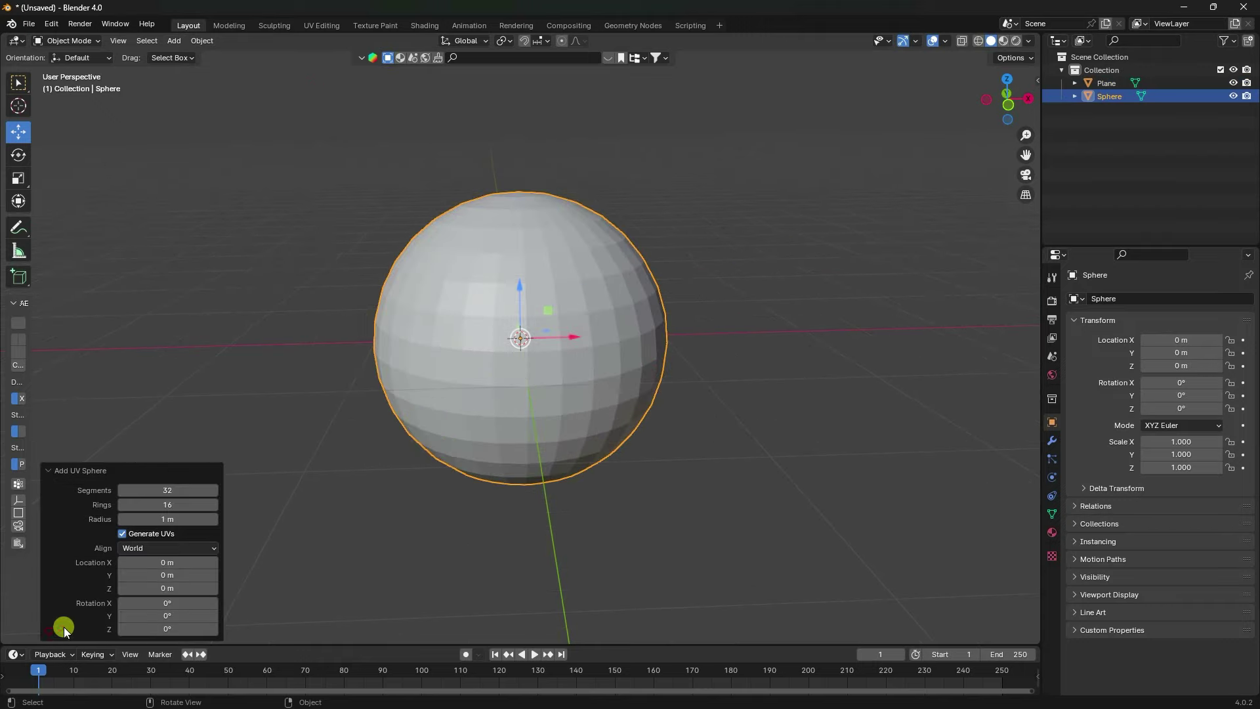
{"action": "scroll", "coordinate": [566, 294], "scroll_direction": "up", "scroll_amount": 2}
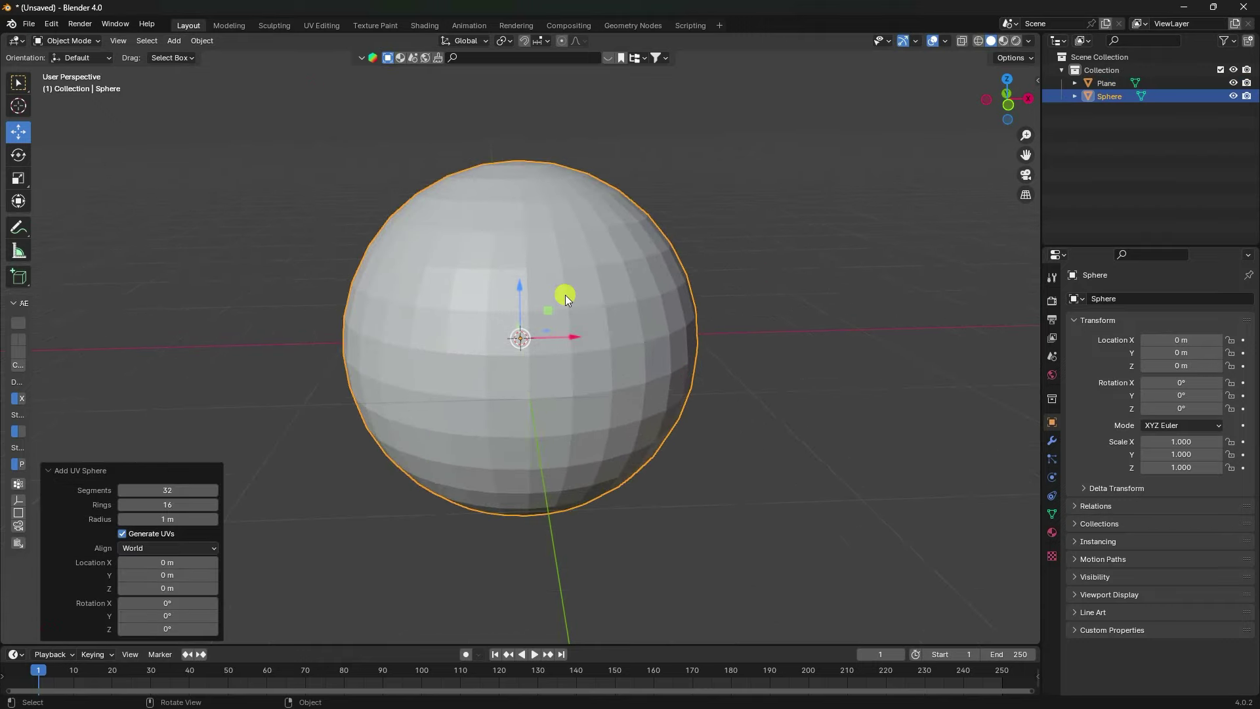
{"action": "left_click", "coordinate": [170, 491]}
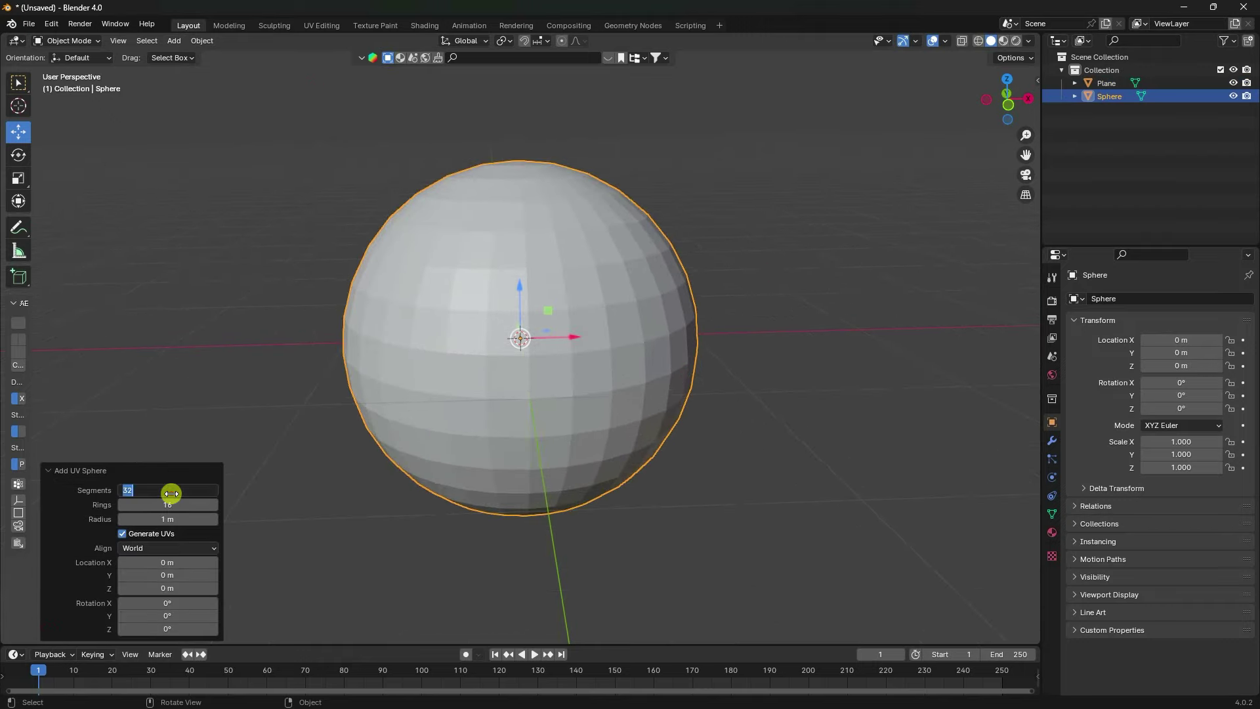
{"action": "type", "text": "65"}
{"action": "key", "text": "Return"}
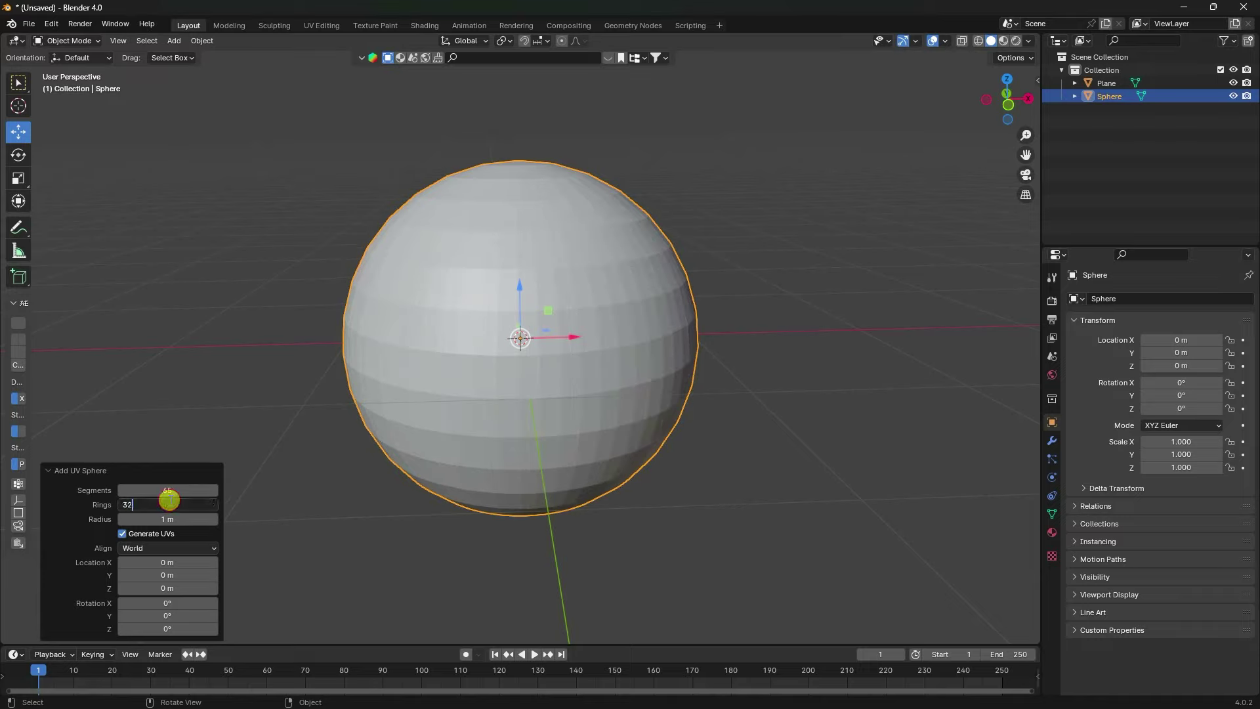
{"action": "key", "text": "Return"}
Scale the sphere to 0.5 on X, Y and Z
{"action": "double_click", "coordinate": [1178, 442]}
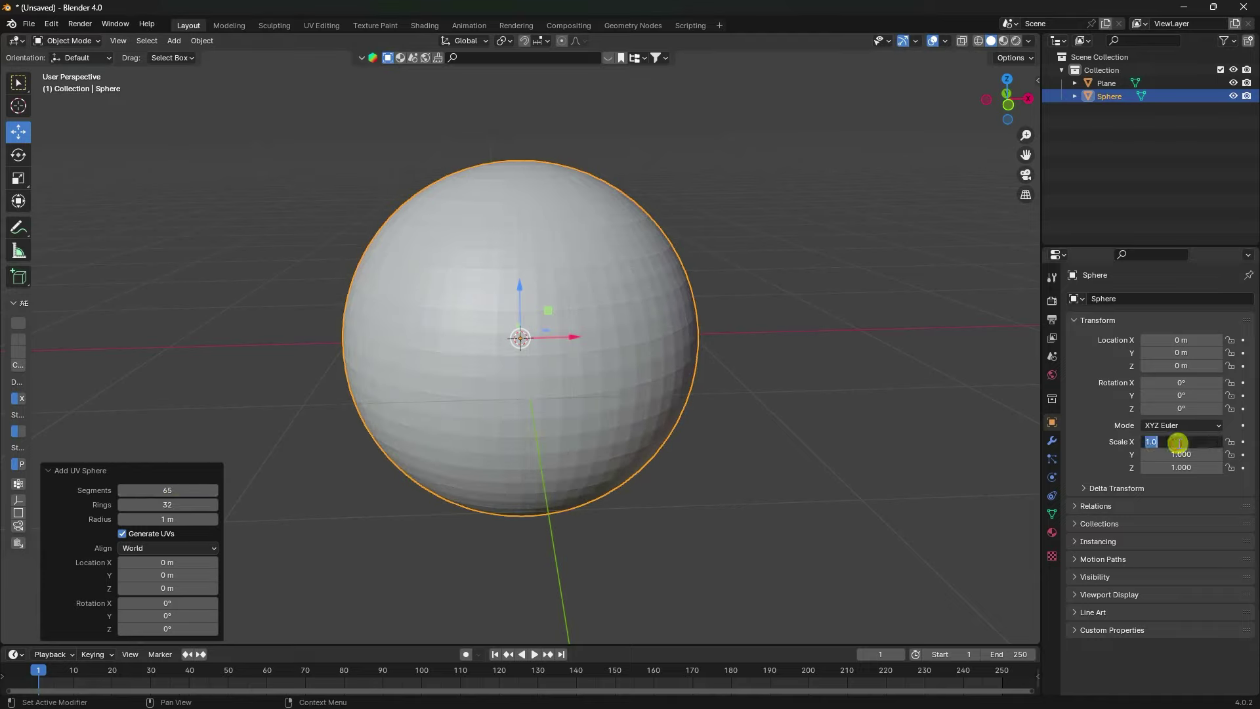
{"action": "type", "text": "0.5"}
{"action": "double_click", "coordinate": [1170, 453]}
{"action": "type", "text": "0.5"}
{"action": "key", "text": "Return"}
{"action": "double_click", "coordinate": [1172, 466]}
{"action": "type", "text": "0"}
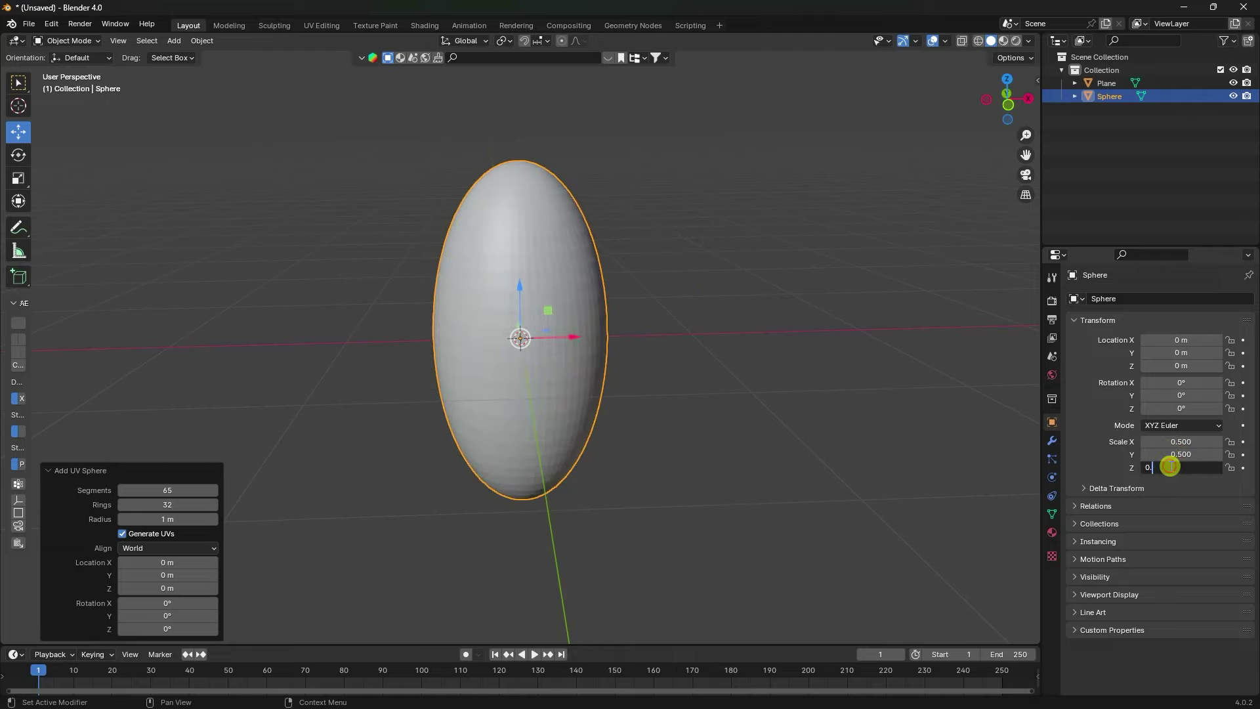
{"action": "type", "text": ".5"}
{"action": "key", "text": "Return"}
Move the sphere to X 10.944 m, shade it smooth, and select the plane
{"action": "scroll", "coordinate": [408, 336], "scroll_direction": "down", "scroll_amount": 5}
{"action": "middle_click_drag", "start_coordinate": [648, 372], "coordinate": [582, 380], "text": "shift"}
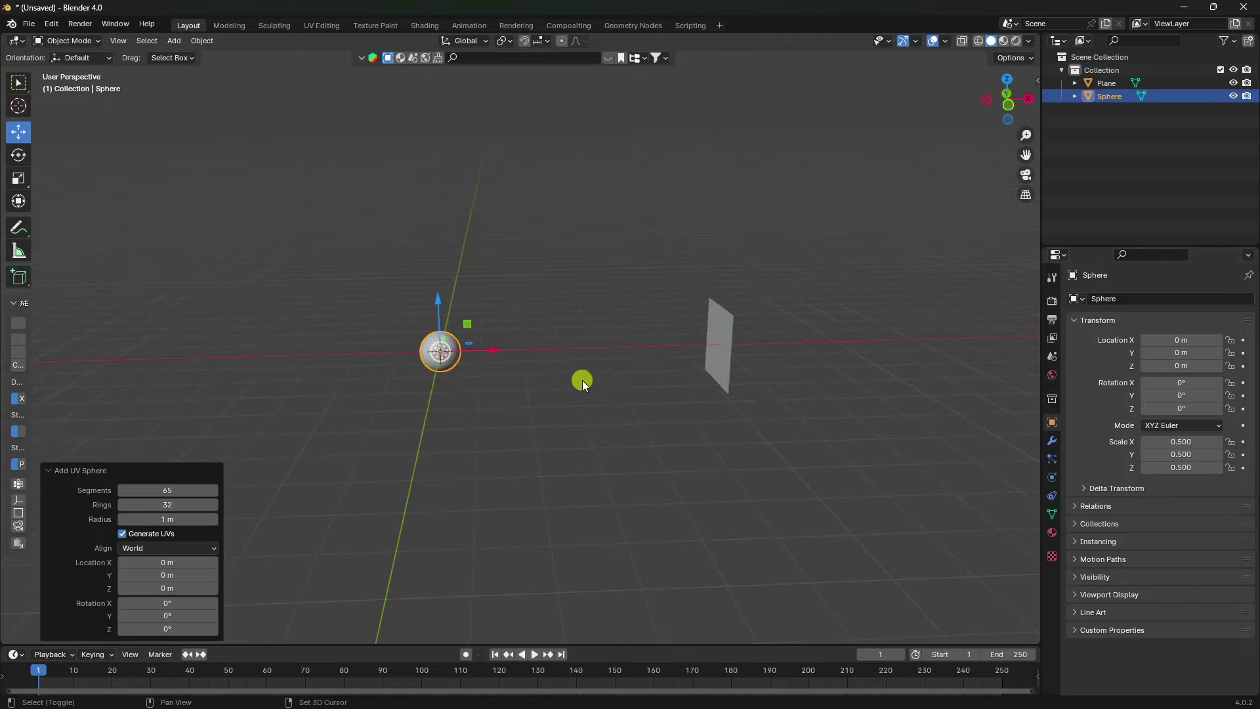
{"action": "left_click_drag", "start_coordinate": [489, 348], "coordinate": [881, 350]}
{"action": "right_click", "coordinate": [883, 352]}
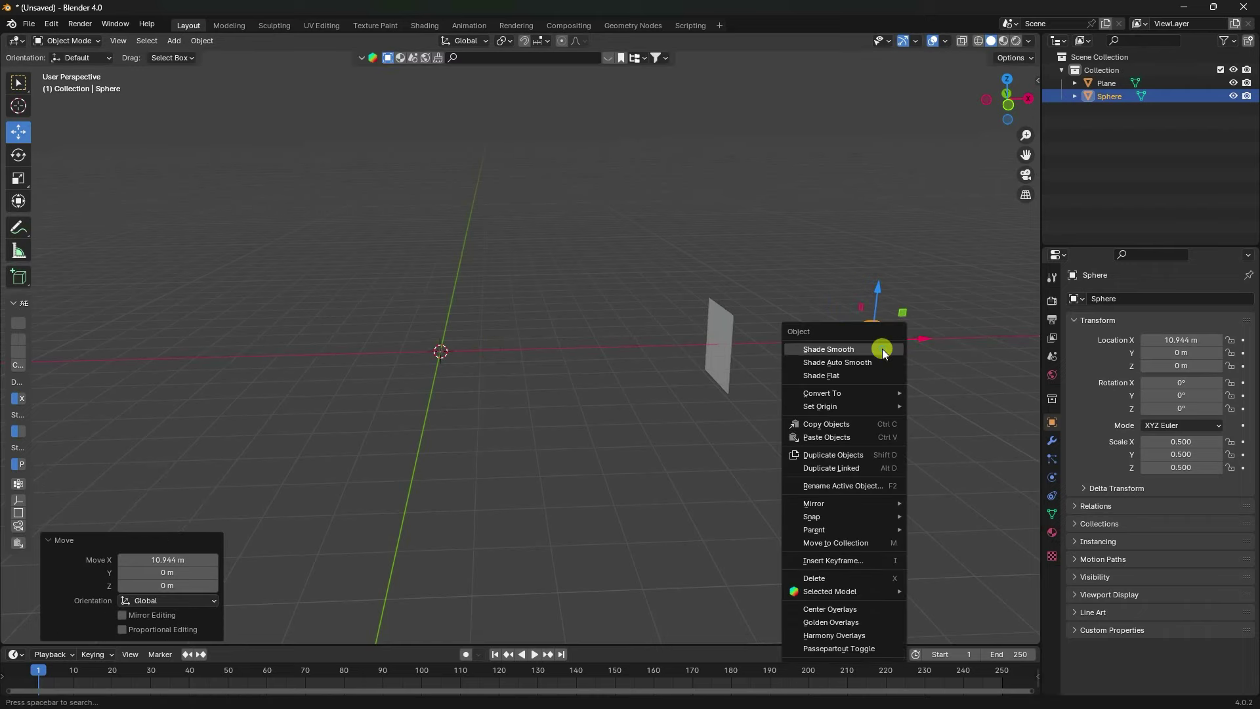
{"action": "left_click", "coordinate": [883, 353]}
{"action": "middle_click_drag", "start_coordinate": [834, 344], "coordinate": [661, 343]}
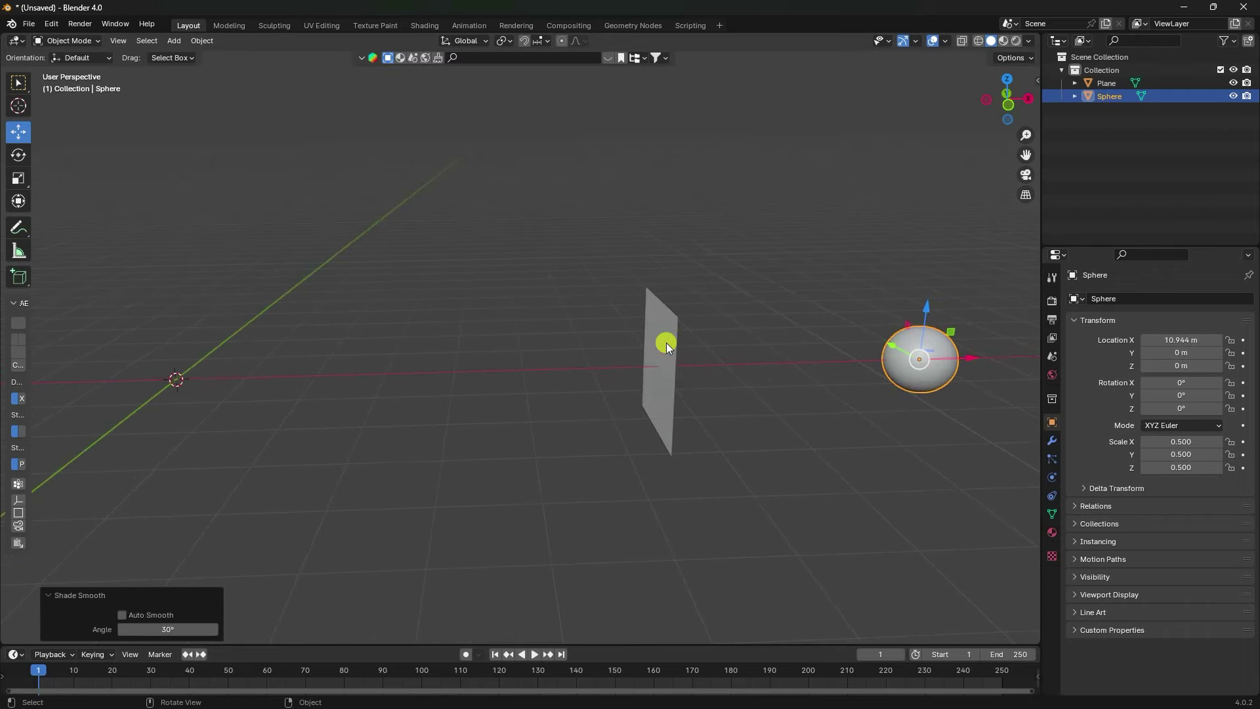
{"action": "left_click", "coordinate": [668, 343]}
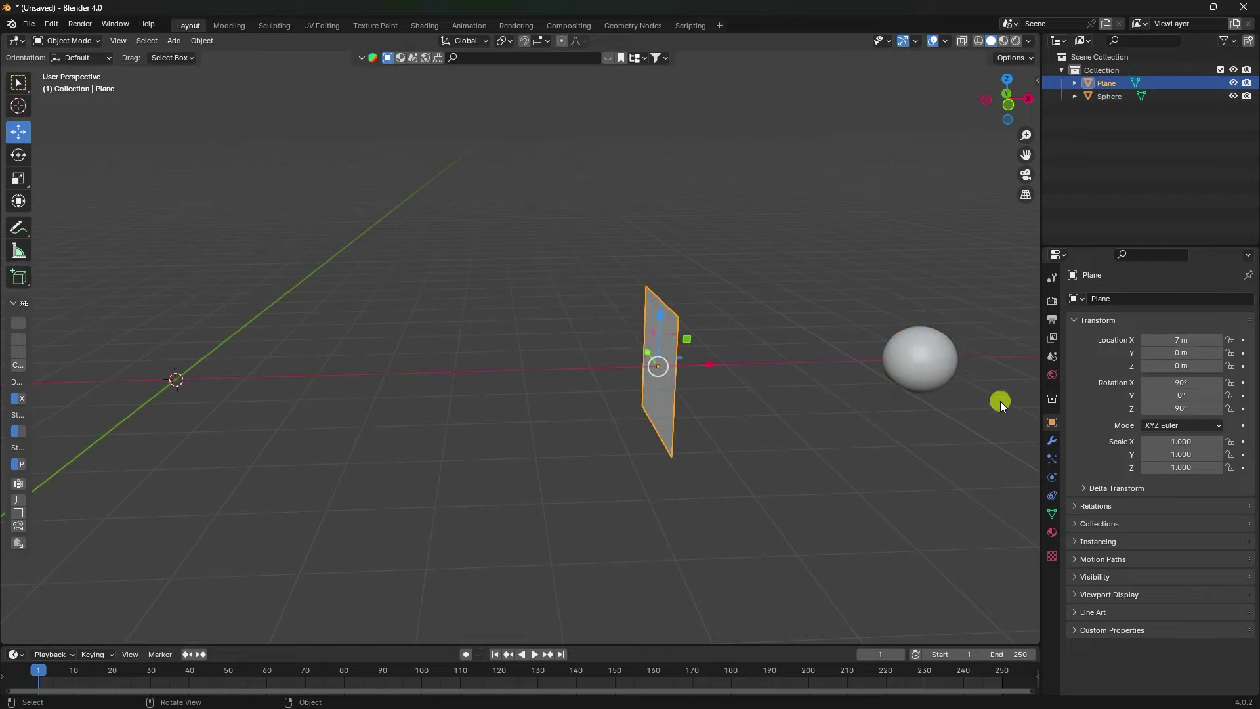
Add a particle system to the plane with emission end frame 500 and lifetime 500
{"action": "left_click", "coordinate": [1052, 459]}
{"action": "left_click", "coordinate": [1247, 293]}
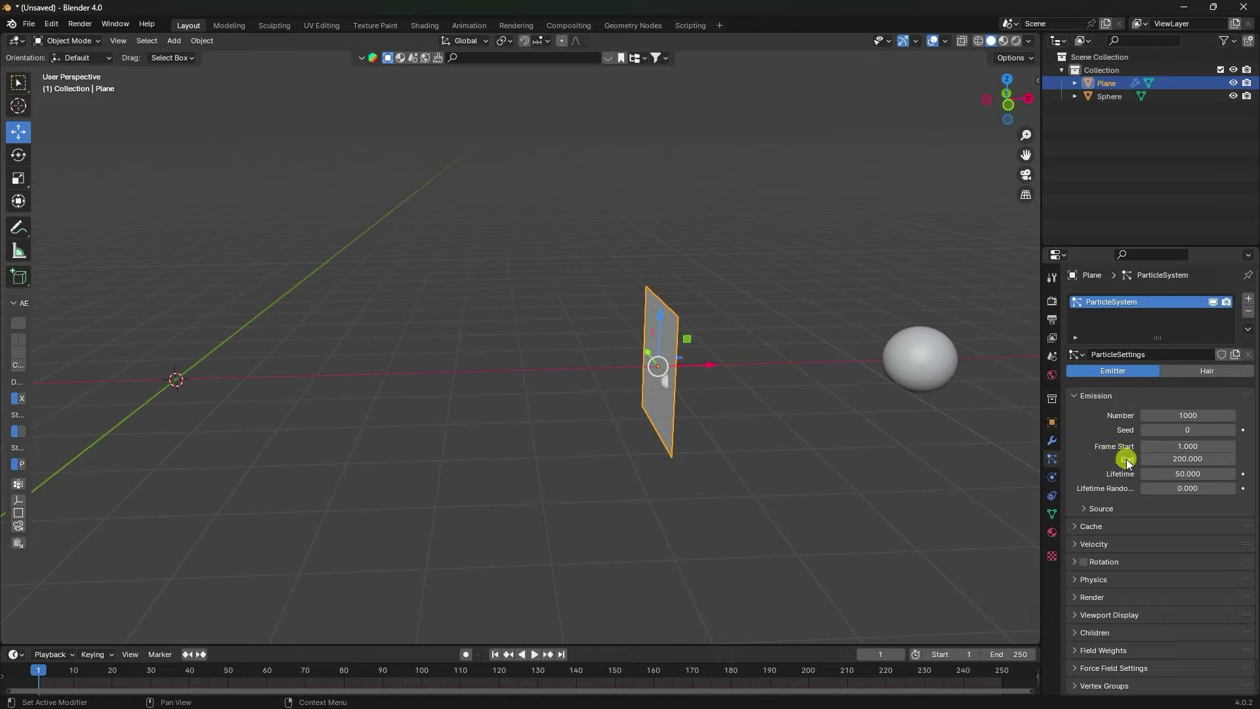
{"action": "left_click", "coordinate": [1211, 456]}
{"action": "type", "text": "5"}
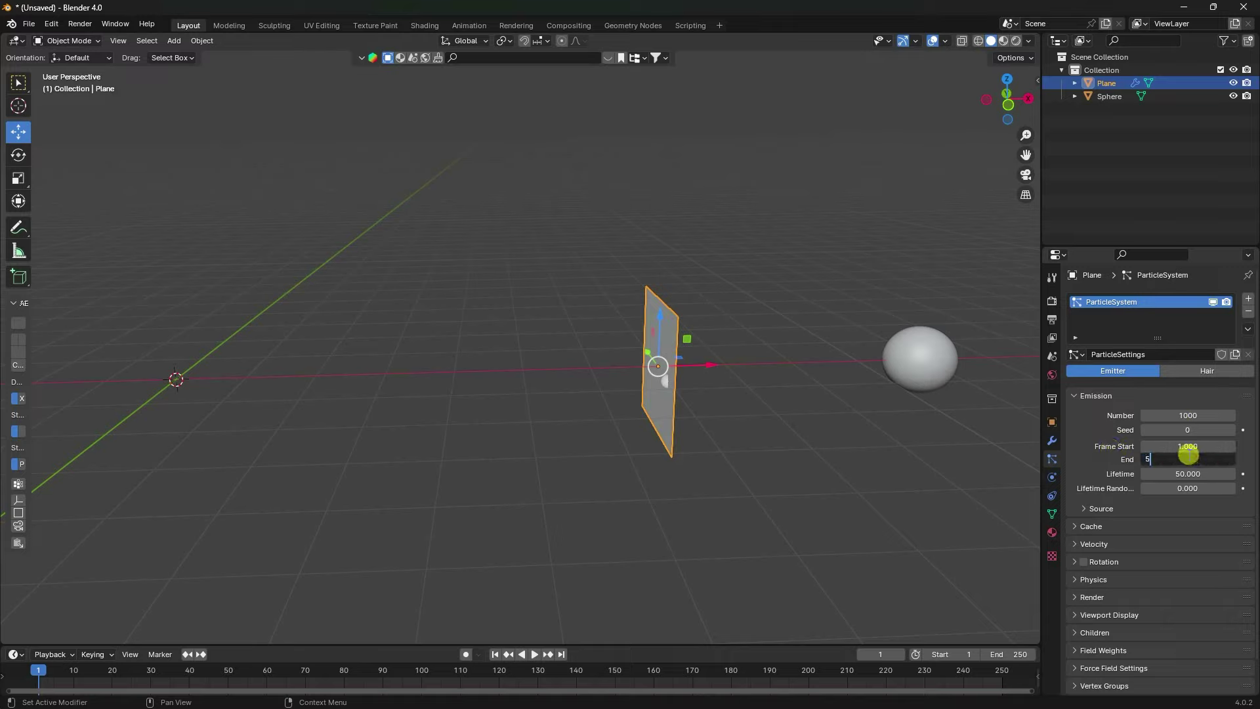
{"action": "key", "text": "Return"}
{"action": "left_click", "coordinate": [1180, 472]}
{"action": "type", "text": "500"}
{"action": "key", "text": "Return"}
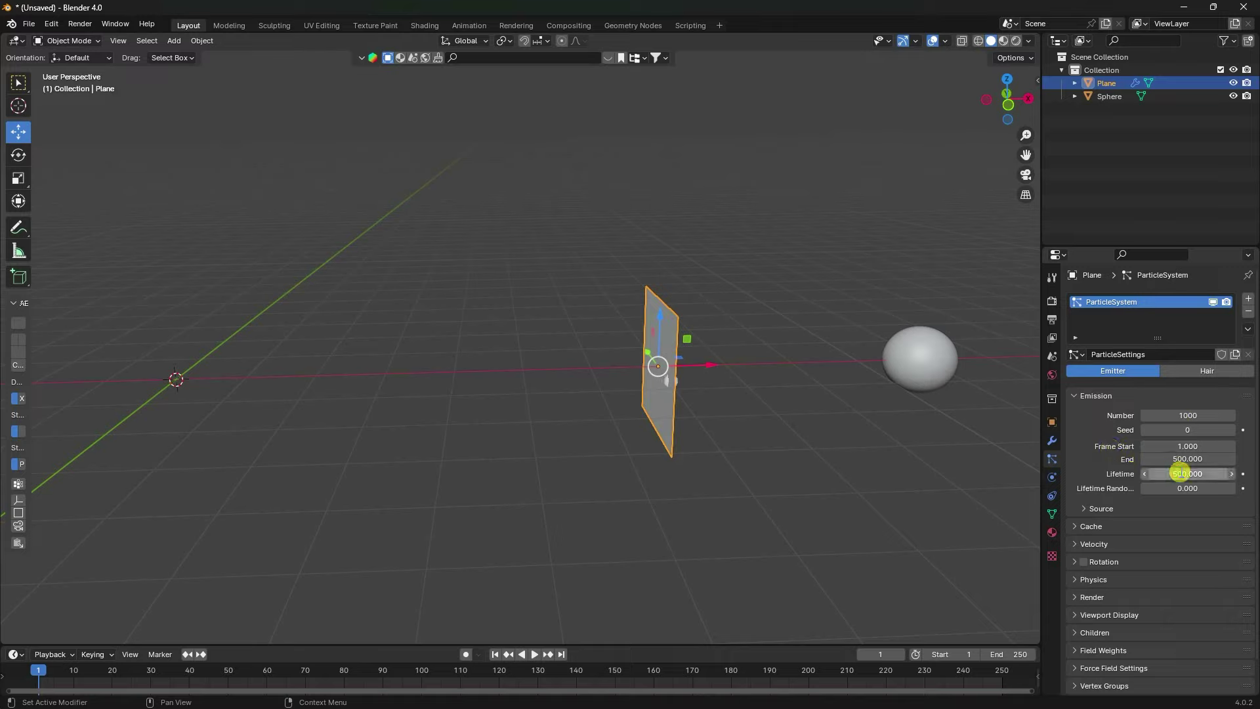
Set the scene's animation end frame to 600
{"action": "left_click", "coordinate": [1008, 655]}
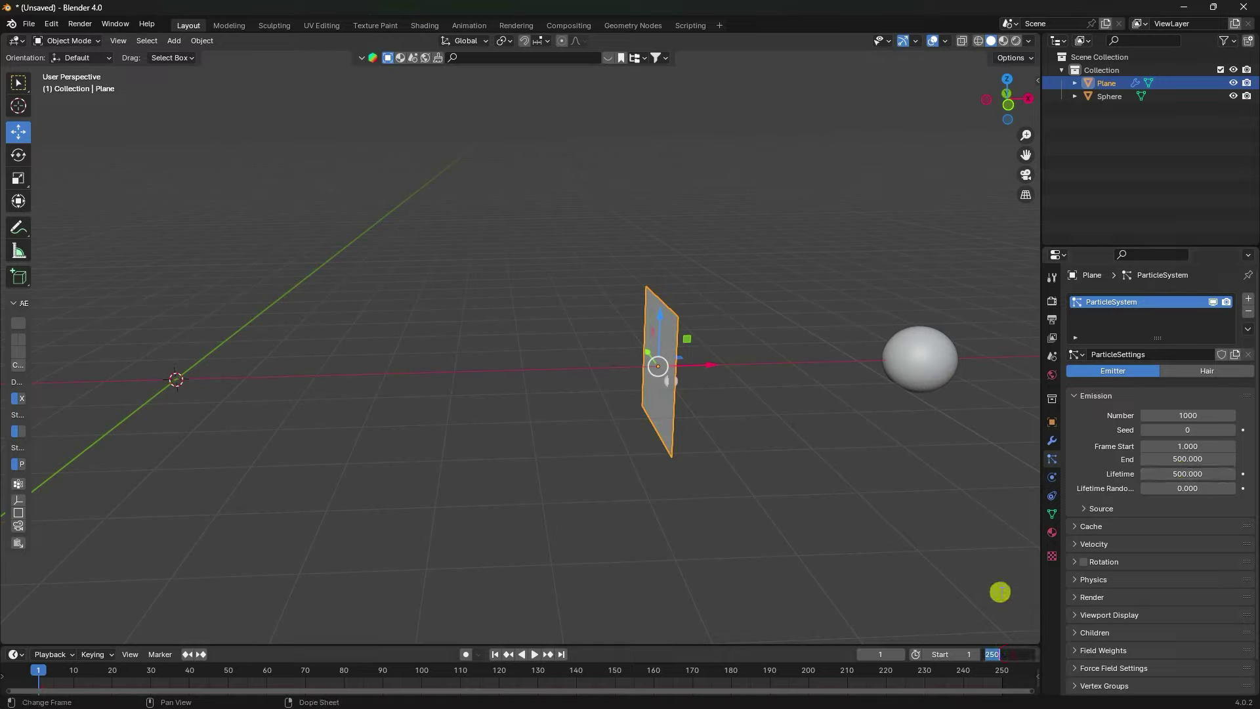
{"action": "type", "text": "600"}
{"action": "key", "text": "Return"}
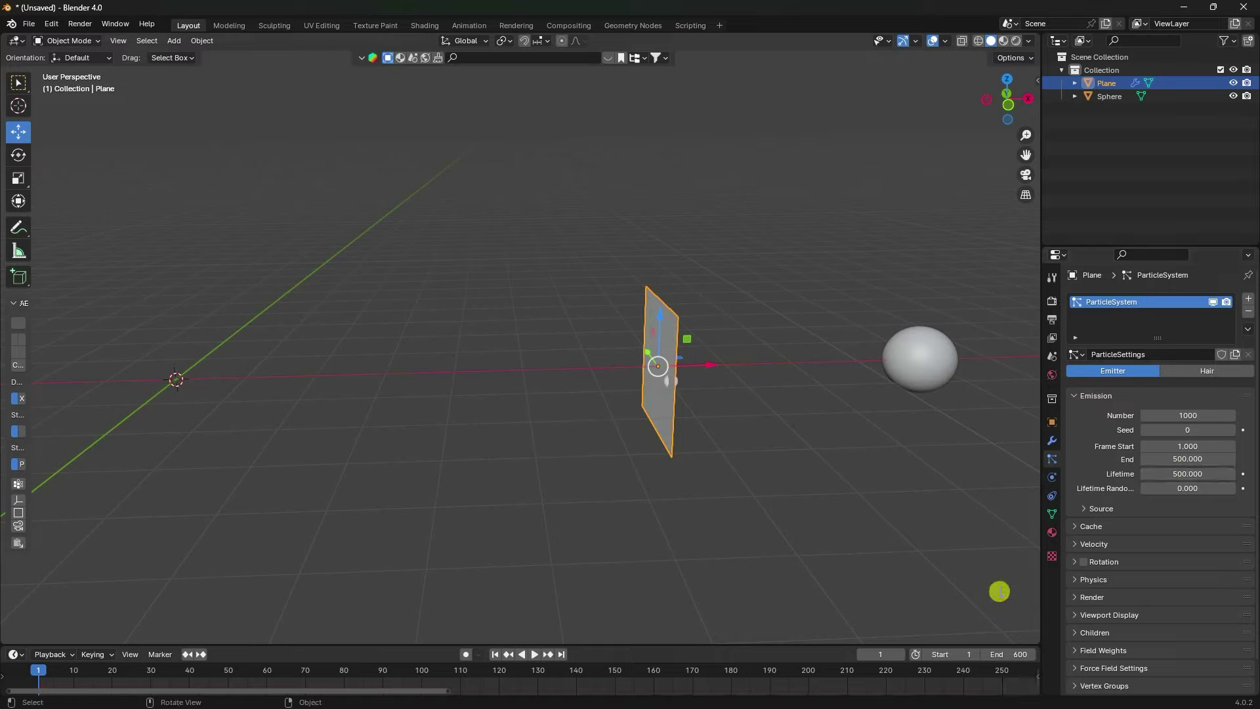
Enable particle rotation with Randomize 0.5 and Randomize Phase 0.5
{"action": "scroll", "coordinate": [1078, 532], "scroll_direction": "down", "scroll_amount": 2}
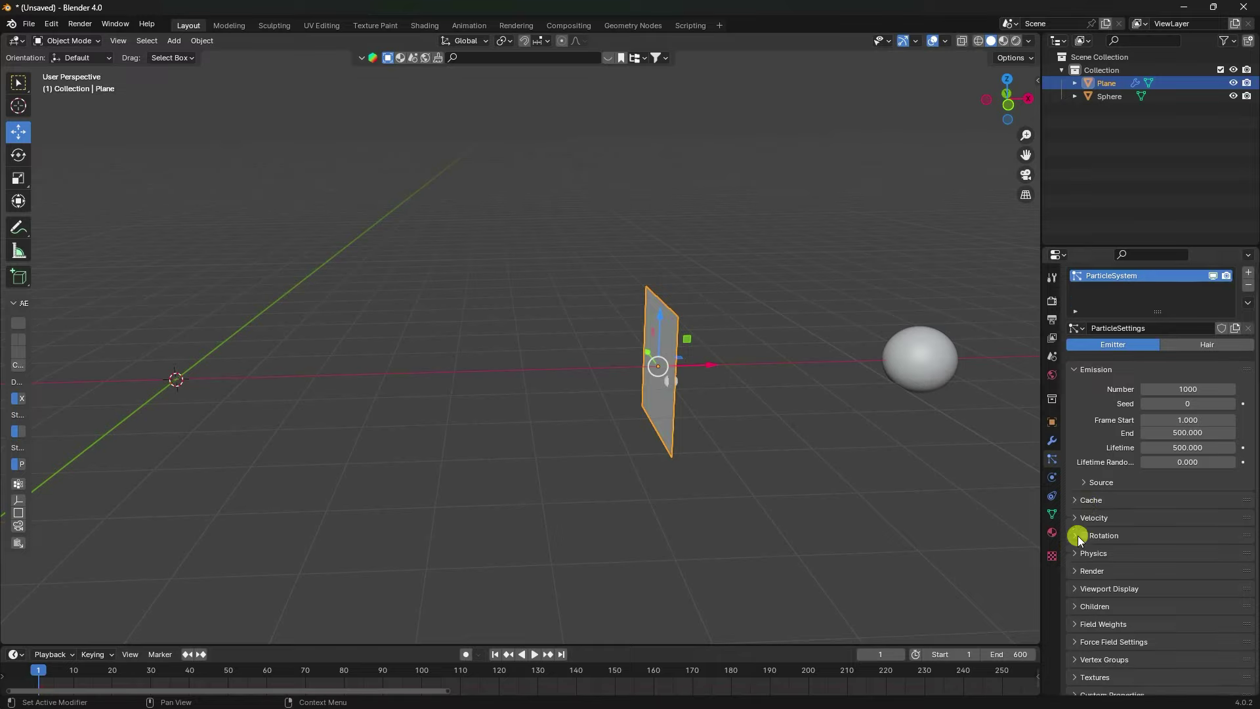
{"action": "left_click", "coordinate": [1082, 528]}
{"action": "left_click", "coordinate": [1074, 527]}
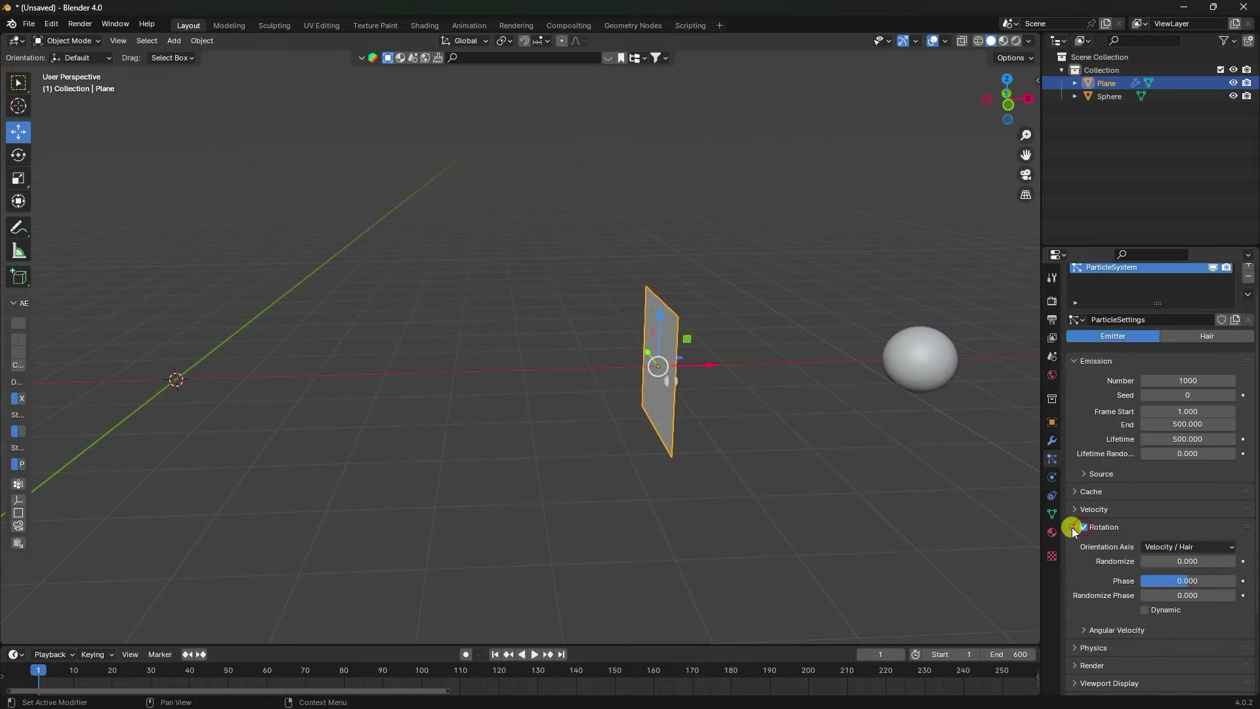
{"action": "left_click", "coordinate": [1195, 558]}
{"action": "type", "text": "0.5"}
{"action": "scroll", "coordinate": [1129, 555], "scroll_direction": "down", "scroll_amount": 6}
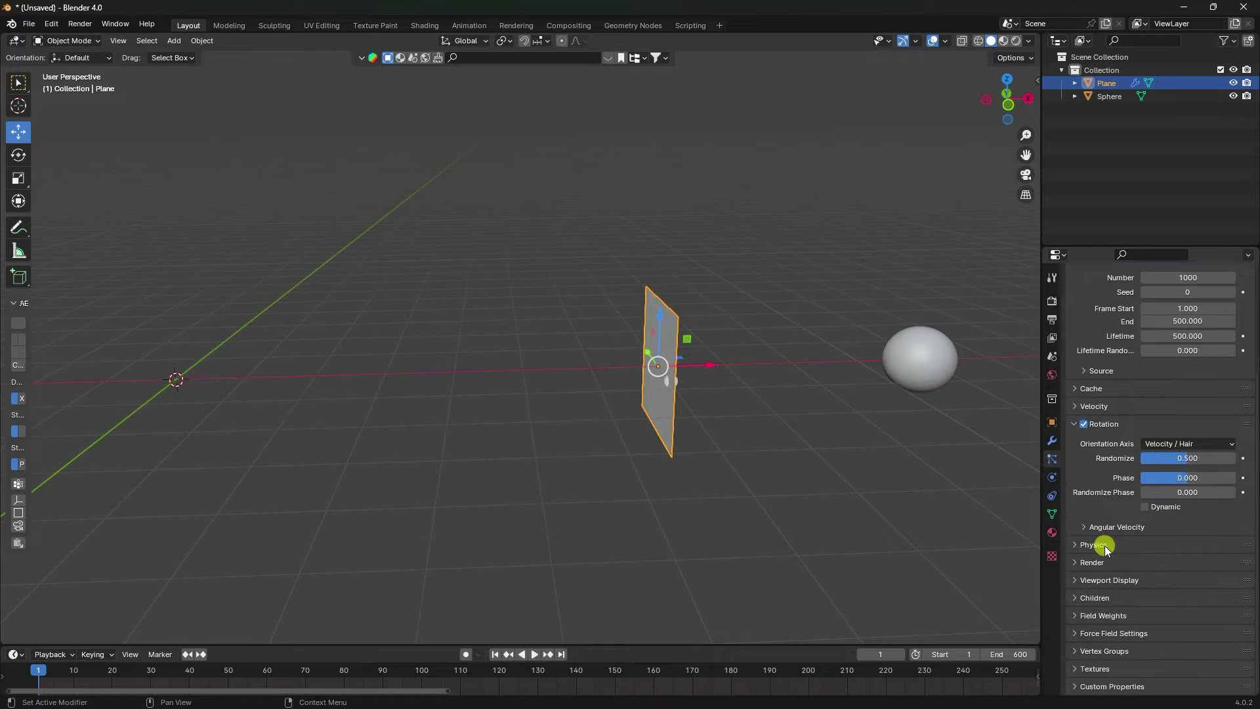
{"action": "left_click", "coordinate": [1191, 491]}
{"action": "type", "text": "0.5"}
{"action": "key", "text": "Return"}
{"action": "left_click", "coordinate": [1080, 544]}
{"action": "scroll", "coordinate": [1137, 480], "scroll_direction": "down", "scroll_amount": 8}
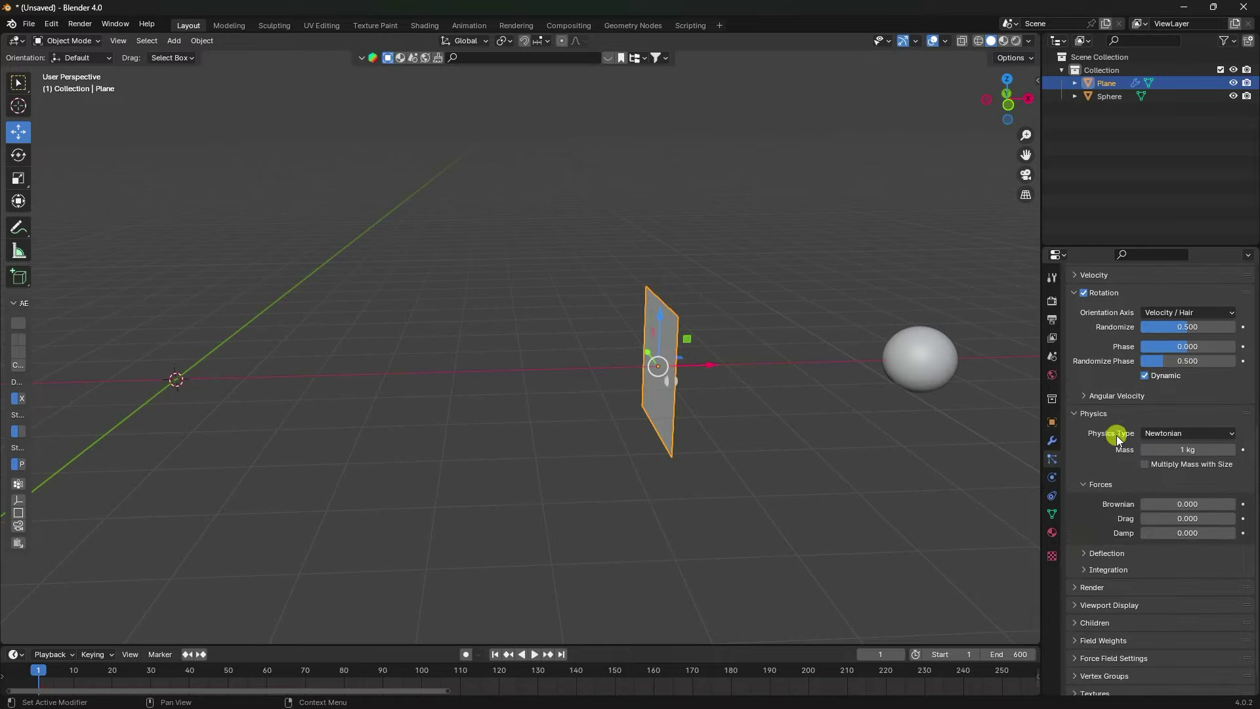
Switch particle physics to Fluid with Stiffness 0.2, Viscosity 1 and Buoyancy 0.1
{"action": "left_click", "coordinate": [1181, 436]}
{"action": "left_click", "coordinate": [1153, 503]}
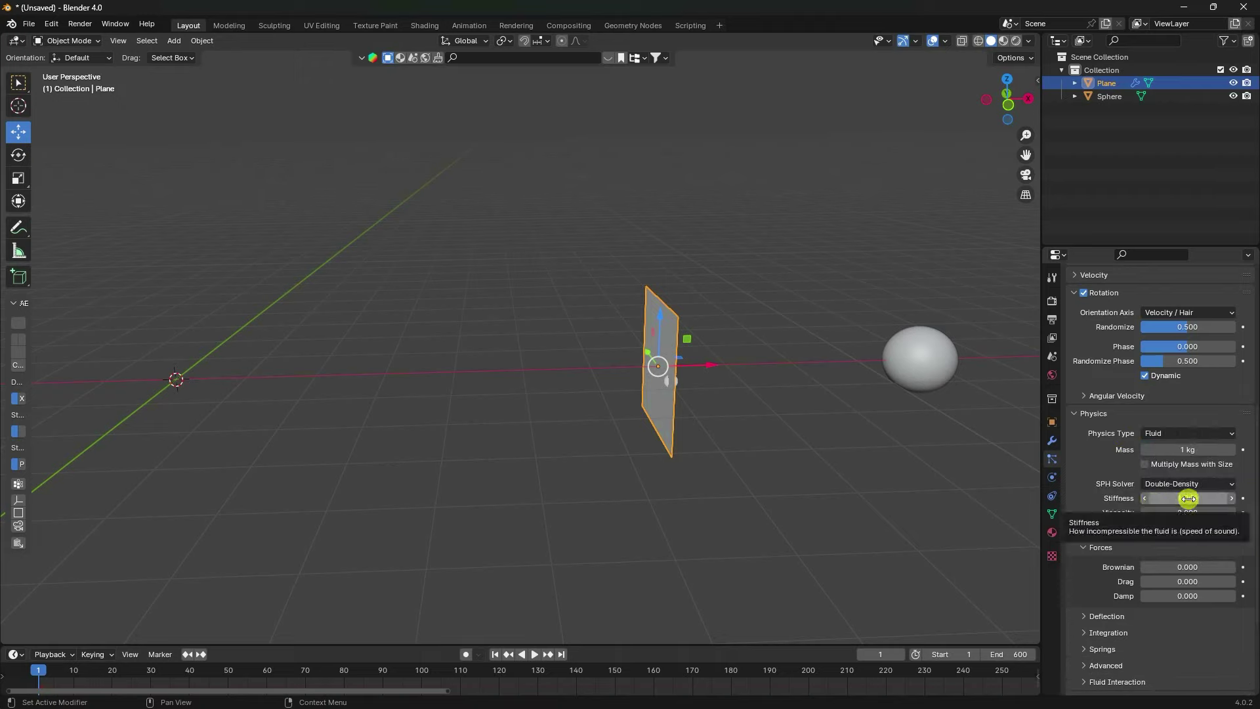
{"action": "left_click", "coordinate": [1185, 499]}
{"action": "type", "text": "0"}
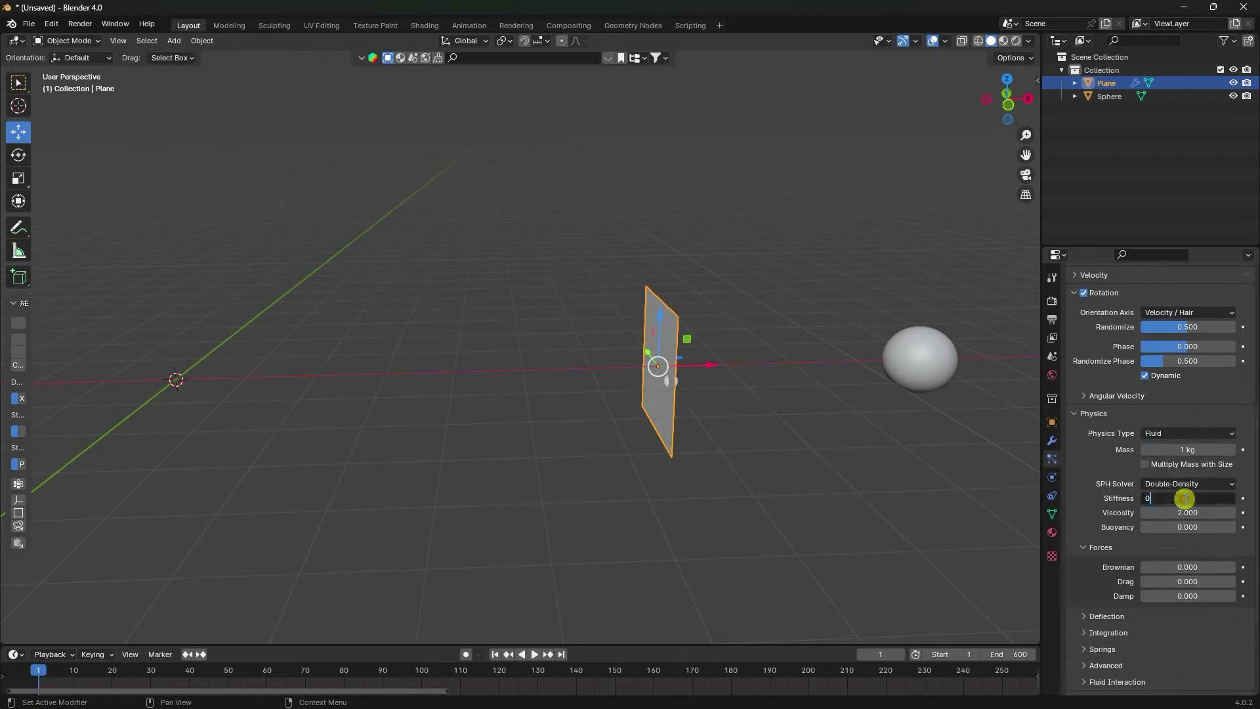
{"action": "type", "text": ".2"}
{"action": "key", "text": "Return"}
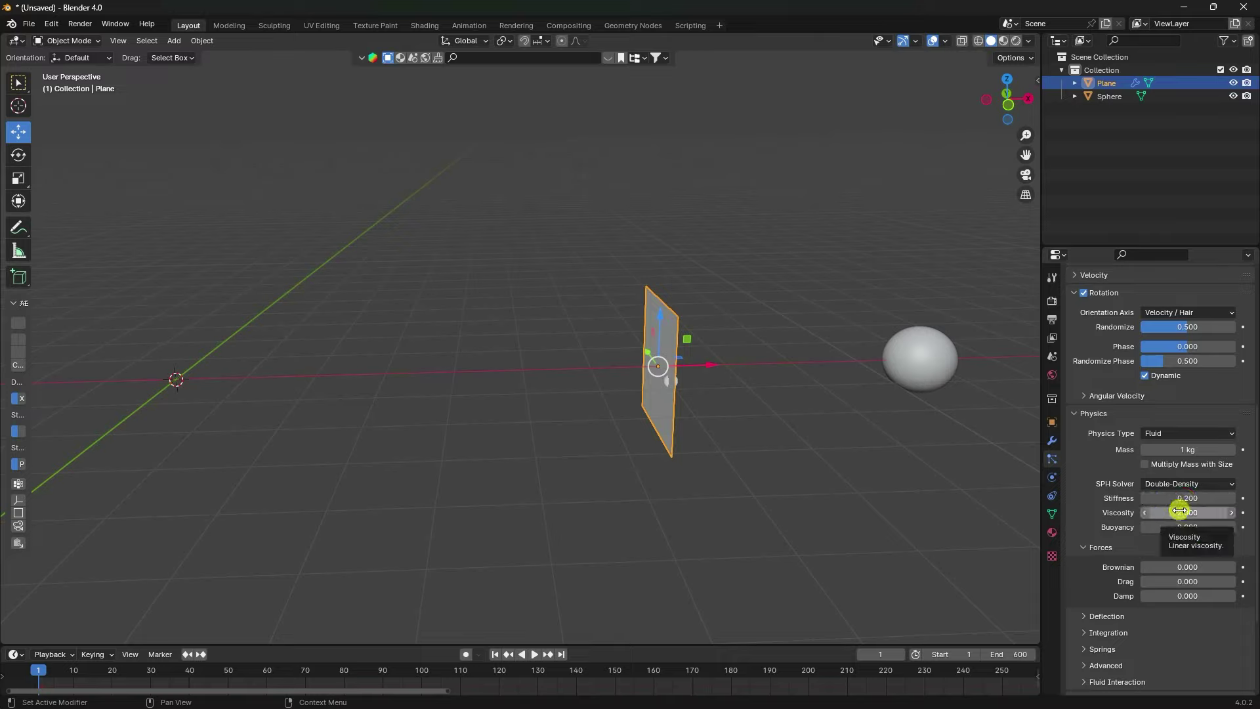
{"action": "left_click", "coordinate": [1180, 511]}
{"action": "type", "text": "1"}
{"action": "key", "text": "Return"}
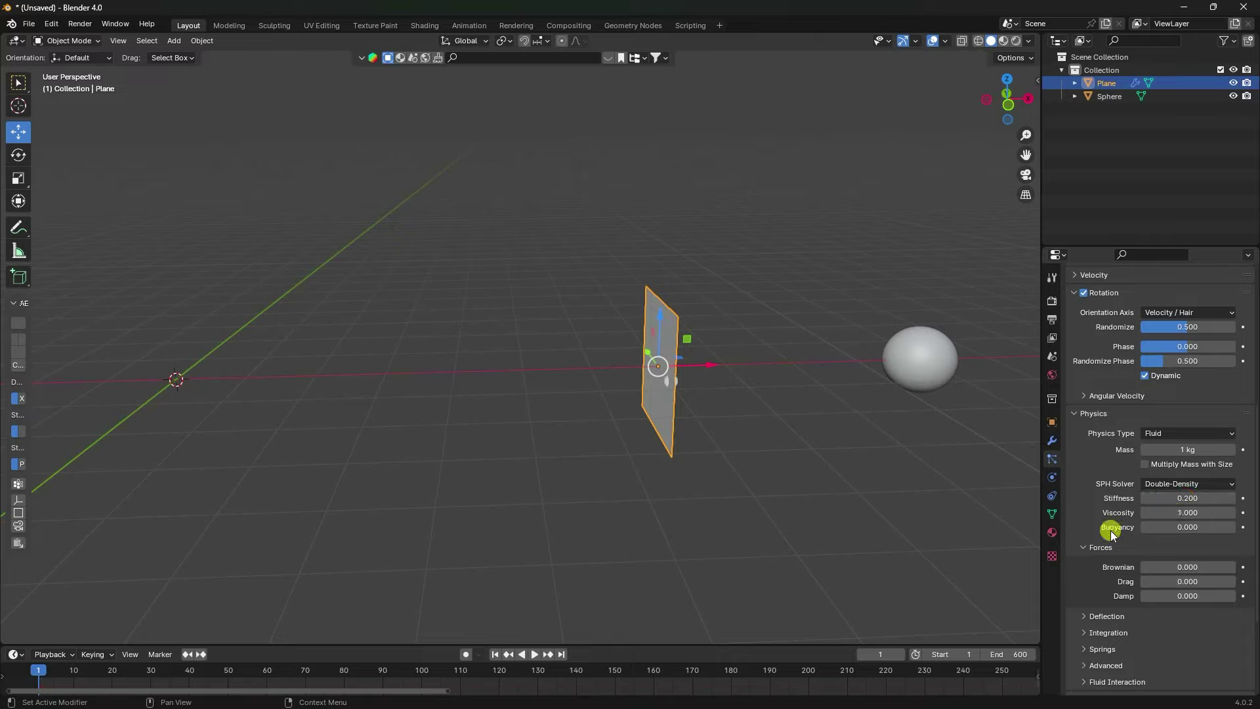
{"action": "left_click_drag", "start_coordinate": [1168, 522], "coordinate": [1170, 523]}
{"action": "scroll", "coordinate": [1109, 519], "scroll_direction": "down", "scroll_amount": 4}
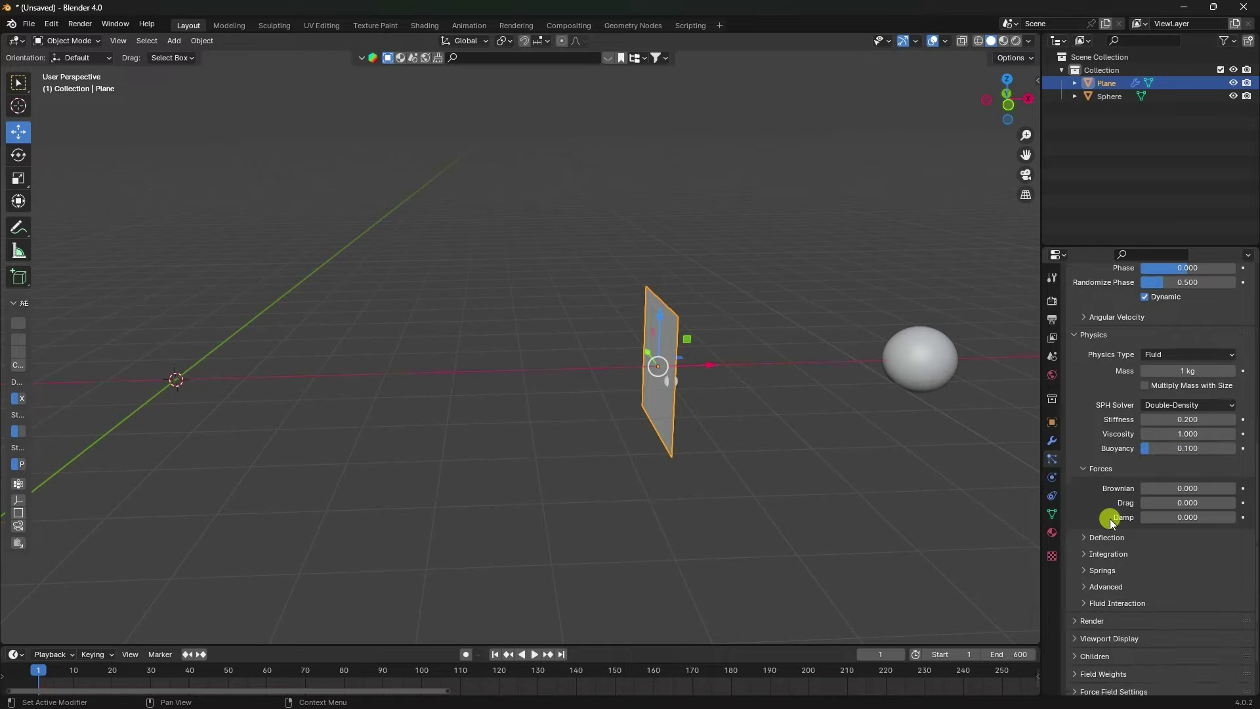
Turn on Size Deflect and Die on Hit for the particles
{"action": "left_click", "coordinate": [1095, 516]}
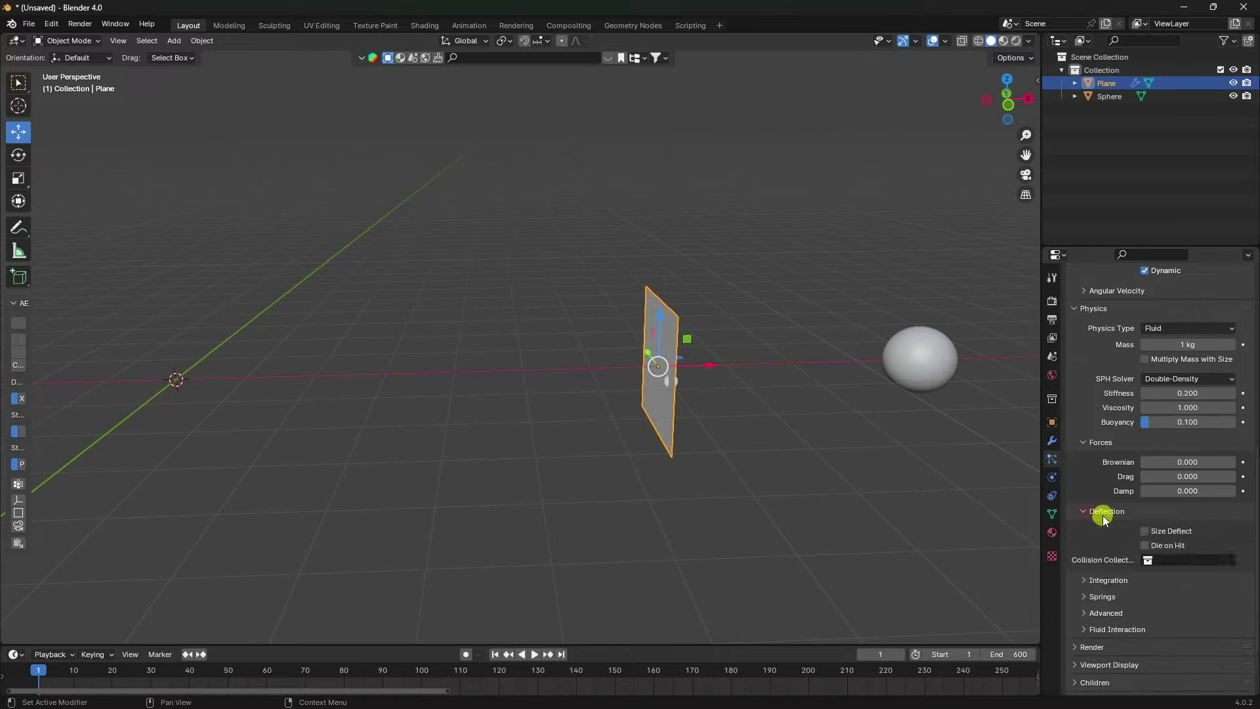
{"action": "left_click", "coordinate": [1147, 532]}
{"action": "left_click", "coordinate": [1146, 547]}
{"action": "left_click", "coordinate": [1082, 511]}
Set the advanced fluid Interaction Radius to 1.25
{"action": "left_click", "coordinate": [1085, 560]}
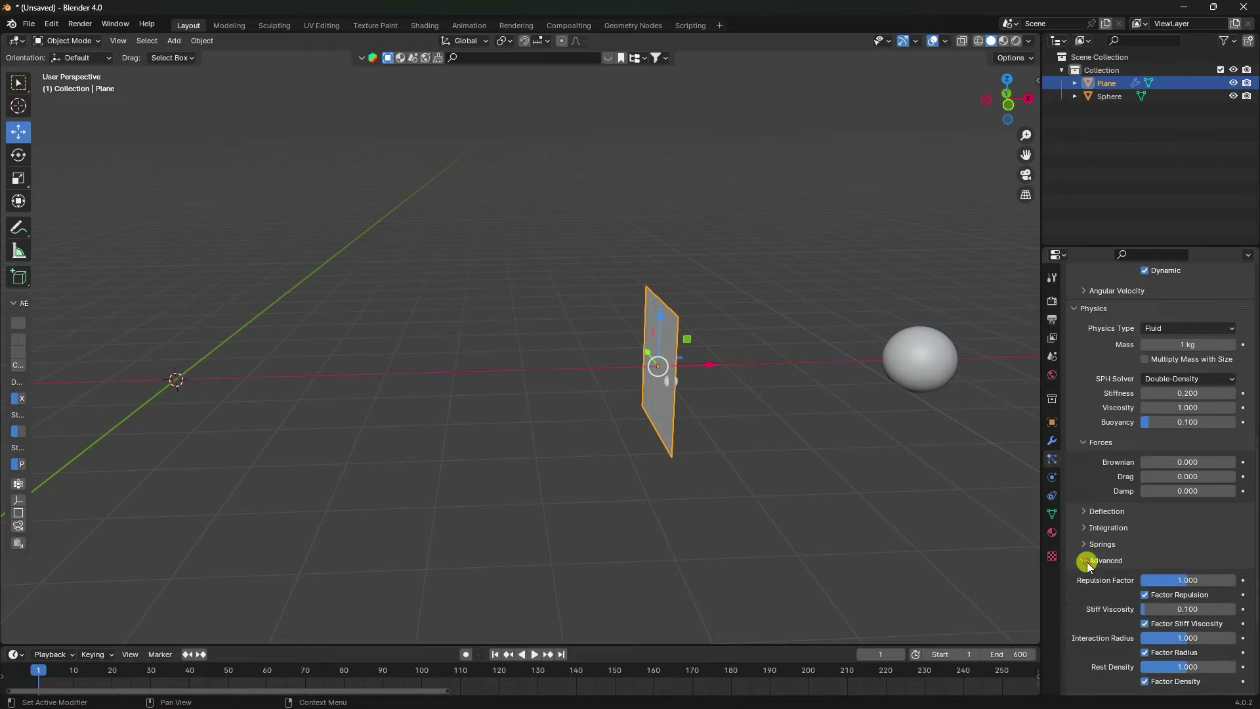
{"action": "scroll", "coordinate": [1116, 533], "scroll_direction": "down", "scroll_amount": 6}
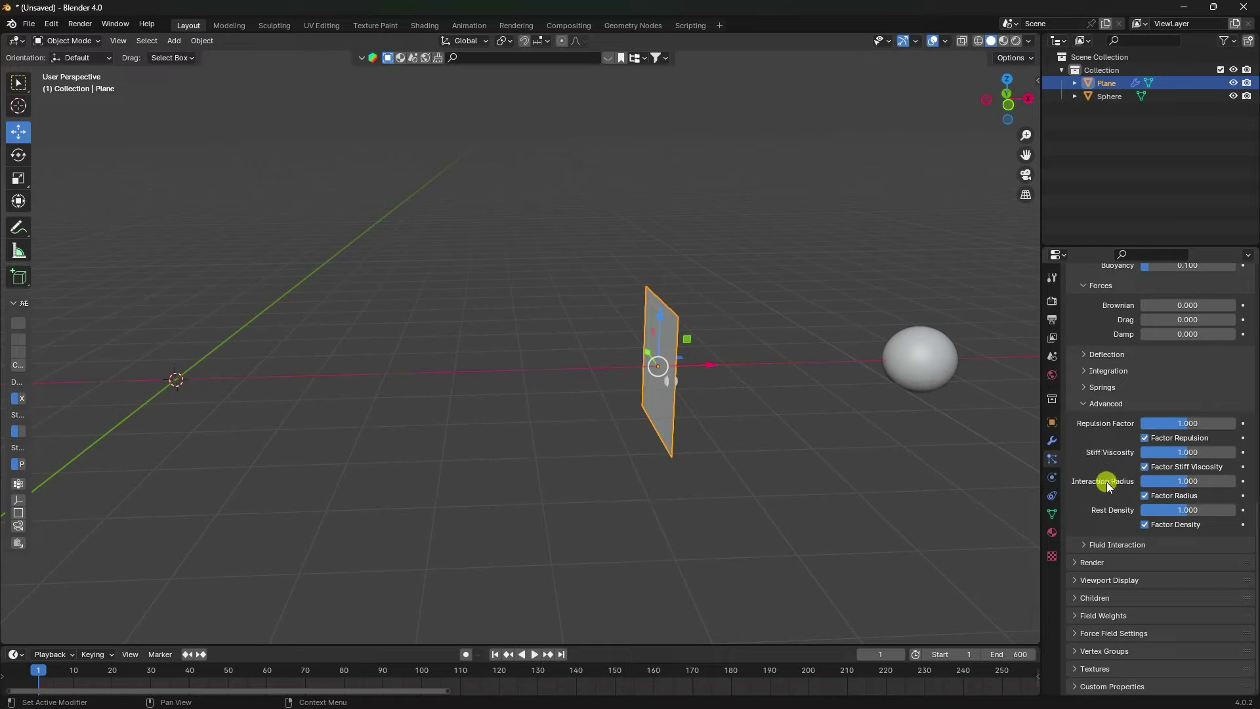
{"action": "left_click", "coordinate": [1174, 479]}
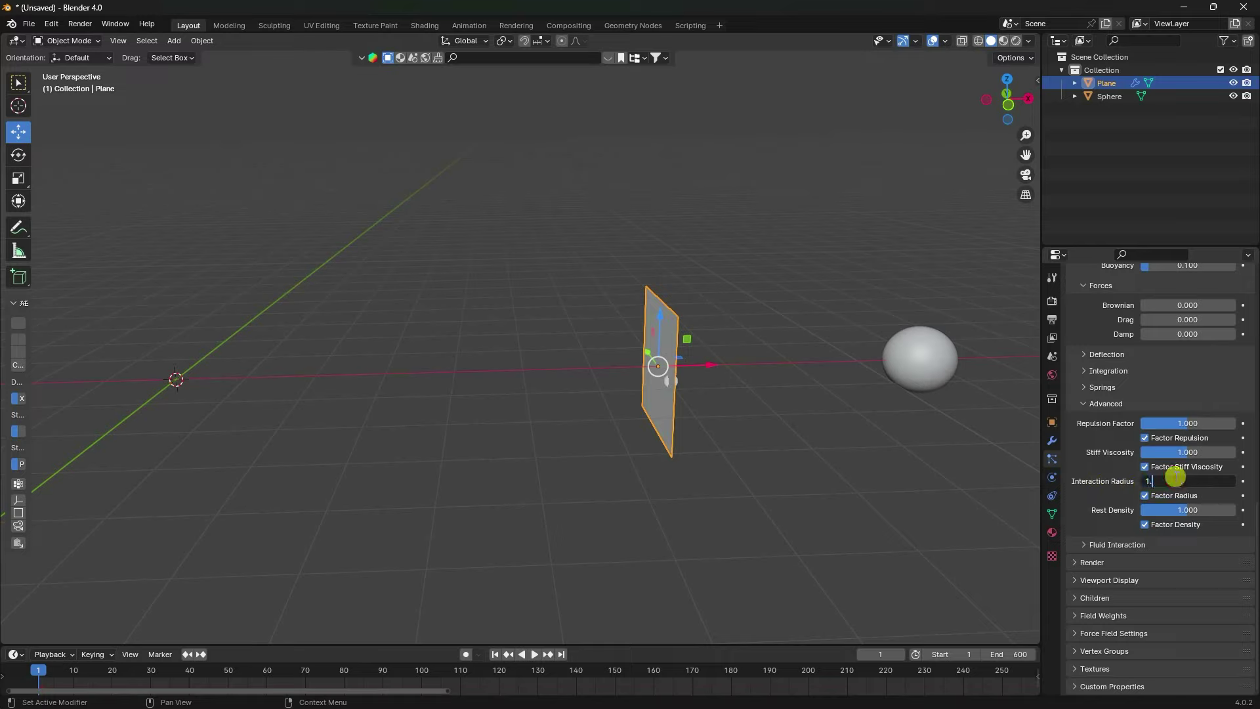
{"action": "key", "text": "Return"}
{"action": "left_click", "coordinate": [1080, 562]}
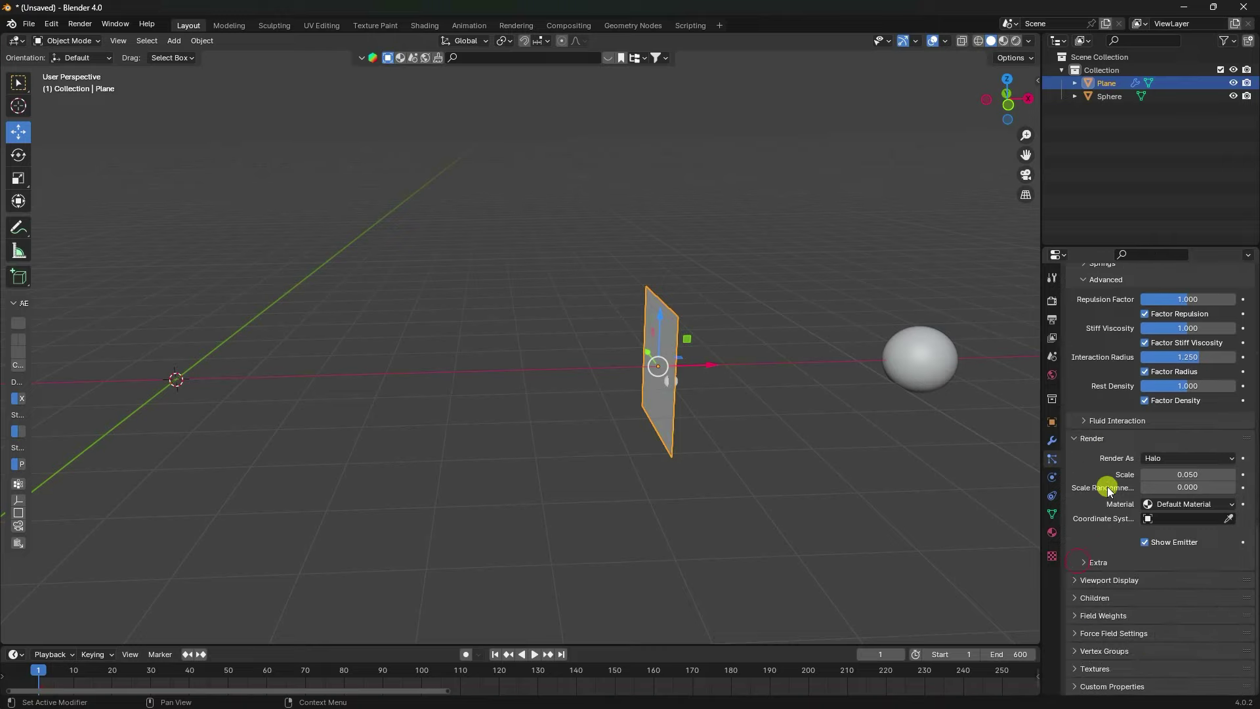
Render the particles as Object instances using the Sphere
{"action": "left_click", "coordinate": [1175, 458]}
{"action": "left_click", "coordinate": [1162, 532]}
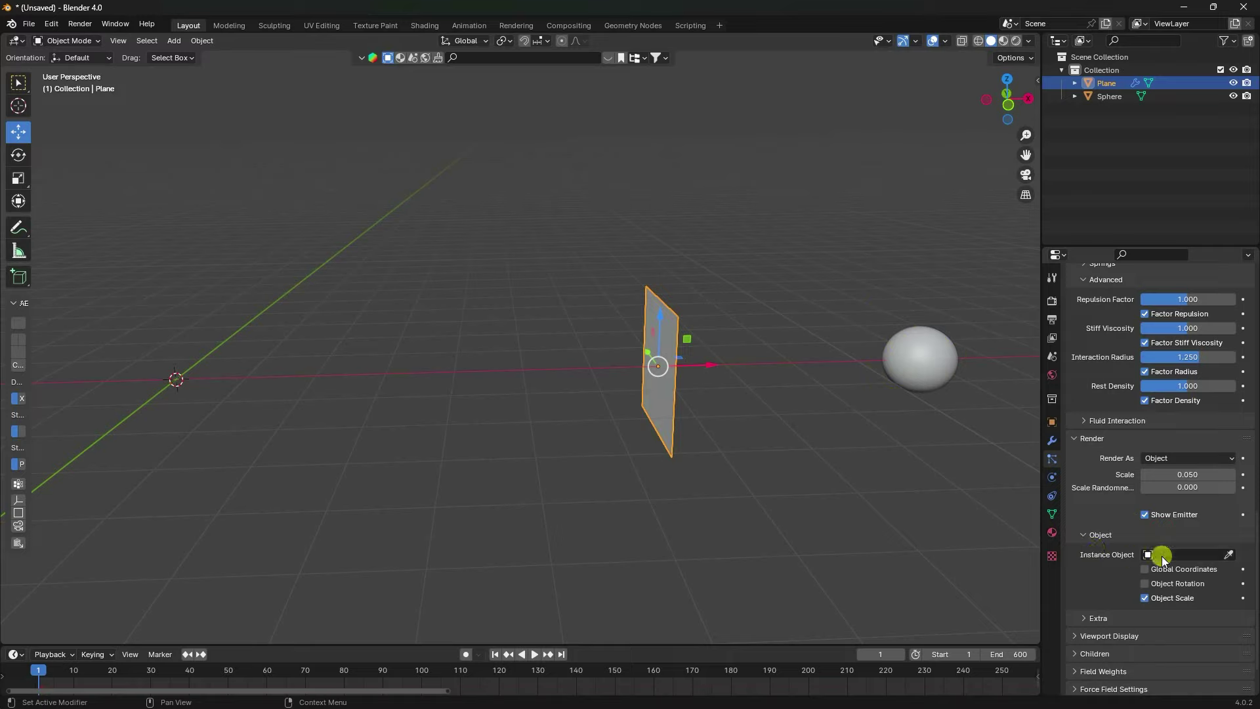
{"action": "left_click", "coordinate": [1147, 554]}
{"action": "left_click", "coordinate": [1127, 583]}
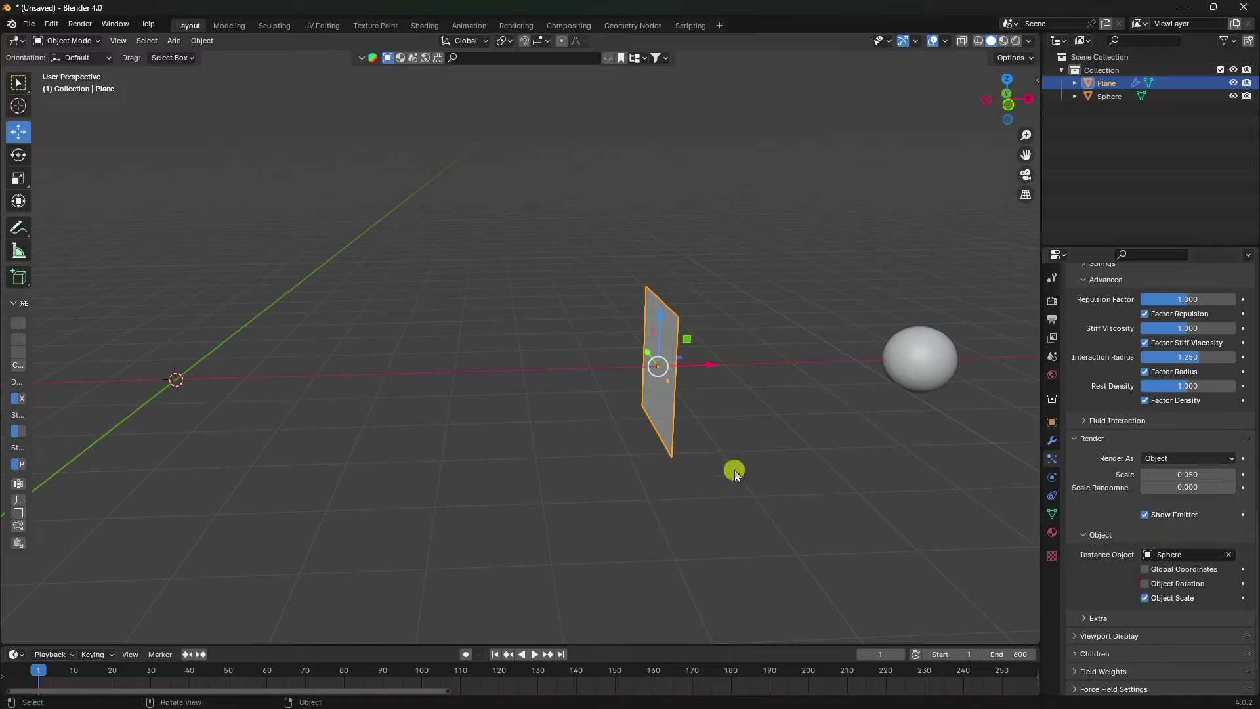
Play the animation and orbit to watch spheres stream off the plane, then pause
{"action": "left_click", "coordinate": [532, 654]}
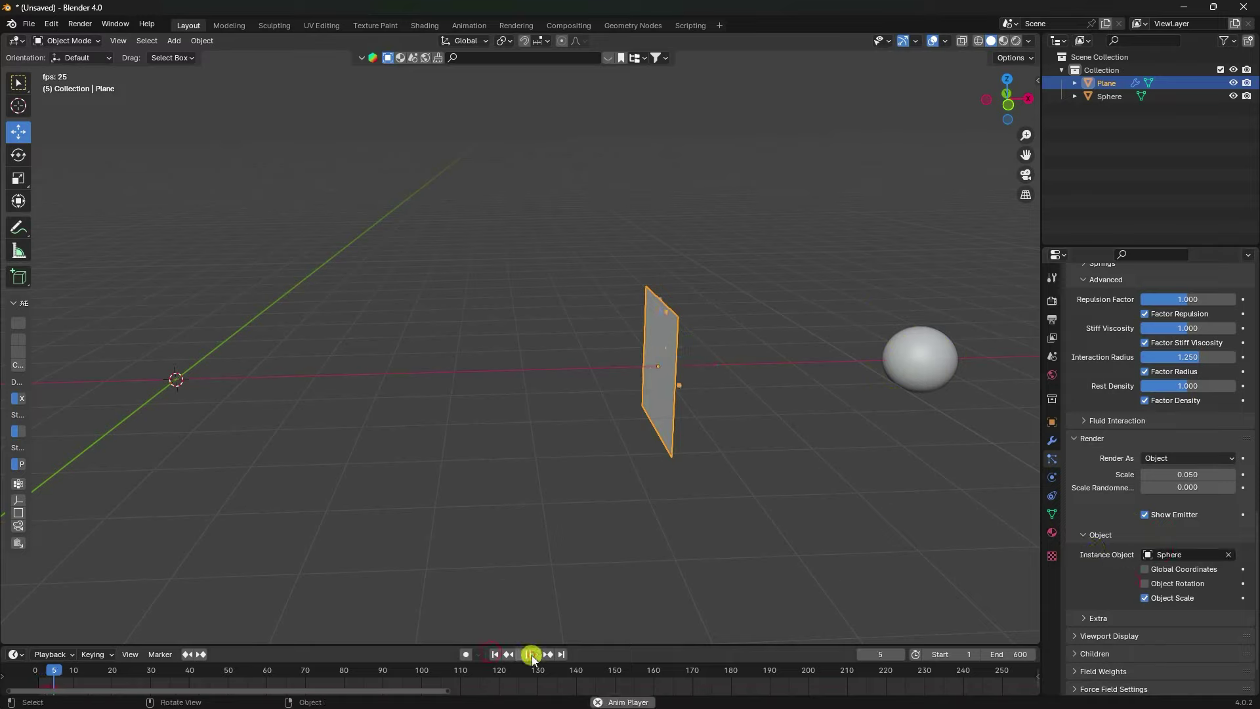
{"action": "middle_click_drag", "start_coordinate": [745, 393], "coordinate": [810, 425]}
{"action": "left_click", "coordinate": [529, 655]}
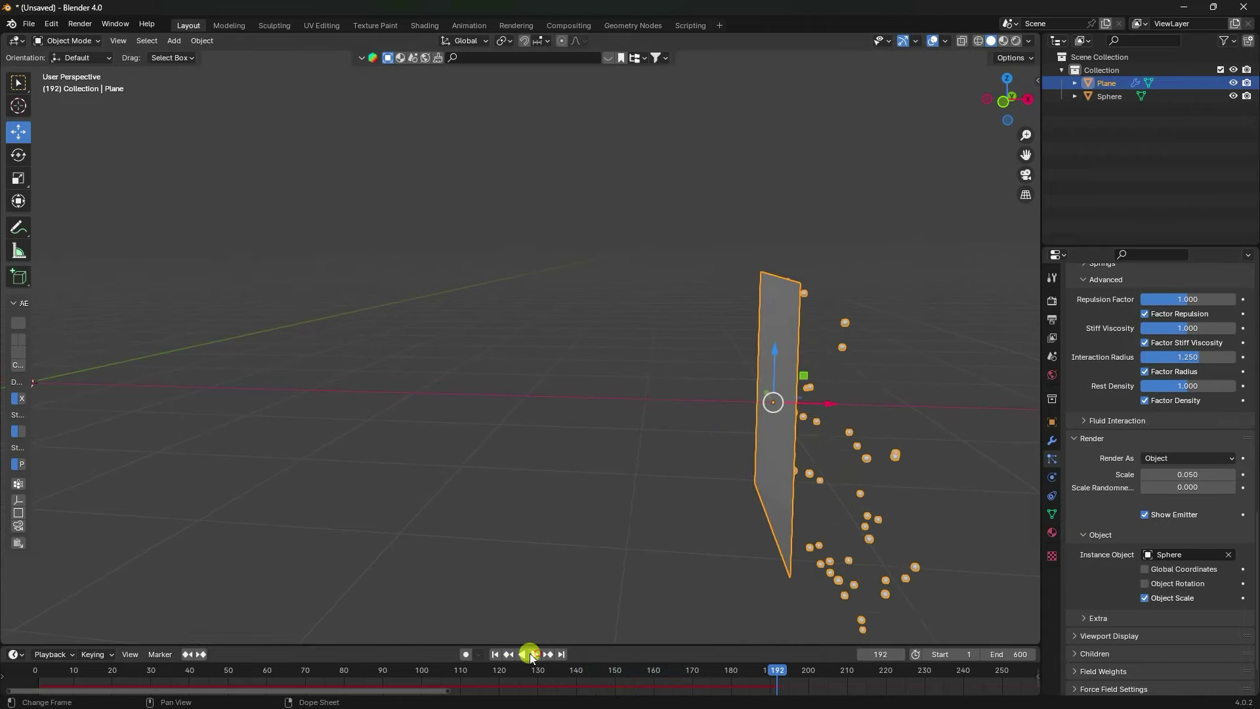
Rewind to frame 1 and set the plane's Z rotation to -90°
{"action": "left_click", "coordinate": [497, 654]}
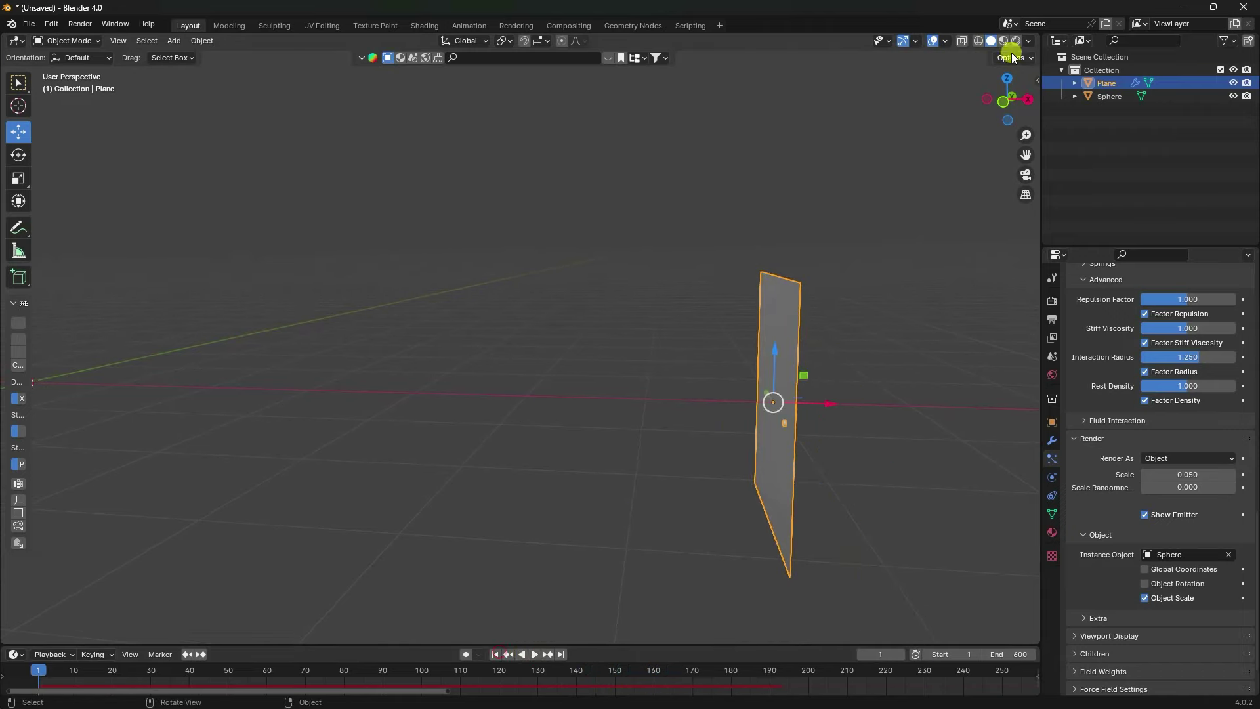
{"action": "left_click", "coordinate": [1052, 422]}
{"action": "left_click", "coordinate": [1182, 409]}
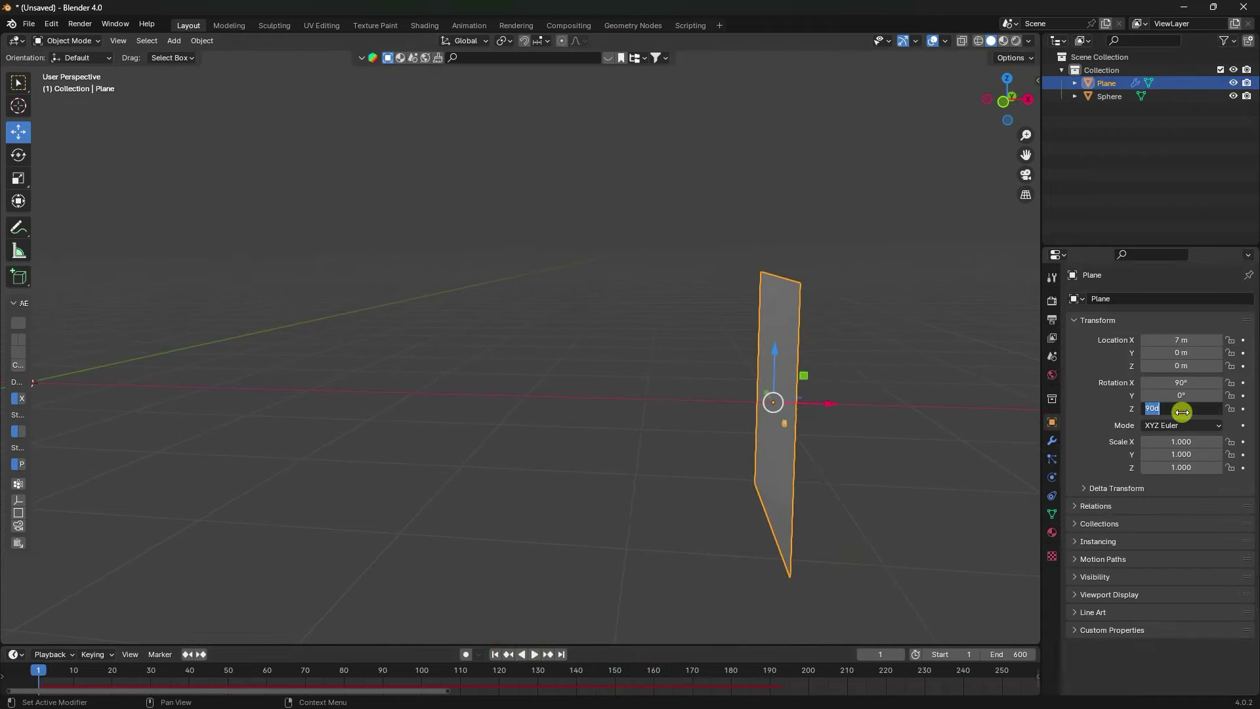
{"action": "key", "text": "Return"}
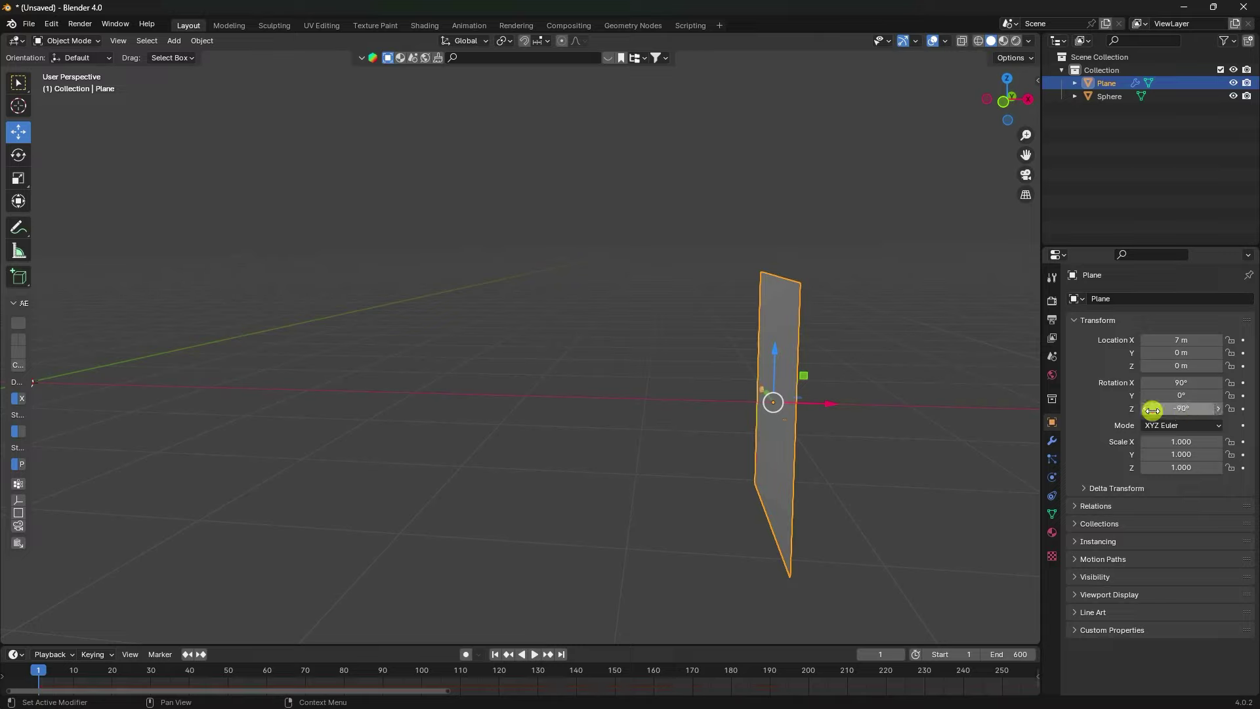
Play and orbit to check the new emission direction, then rewind to frame 1
{"action": "left_click", "coordinate": [529, 654]}
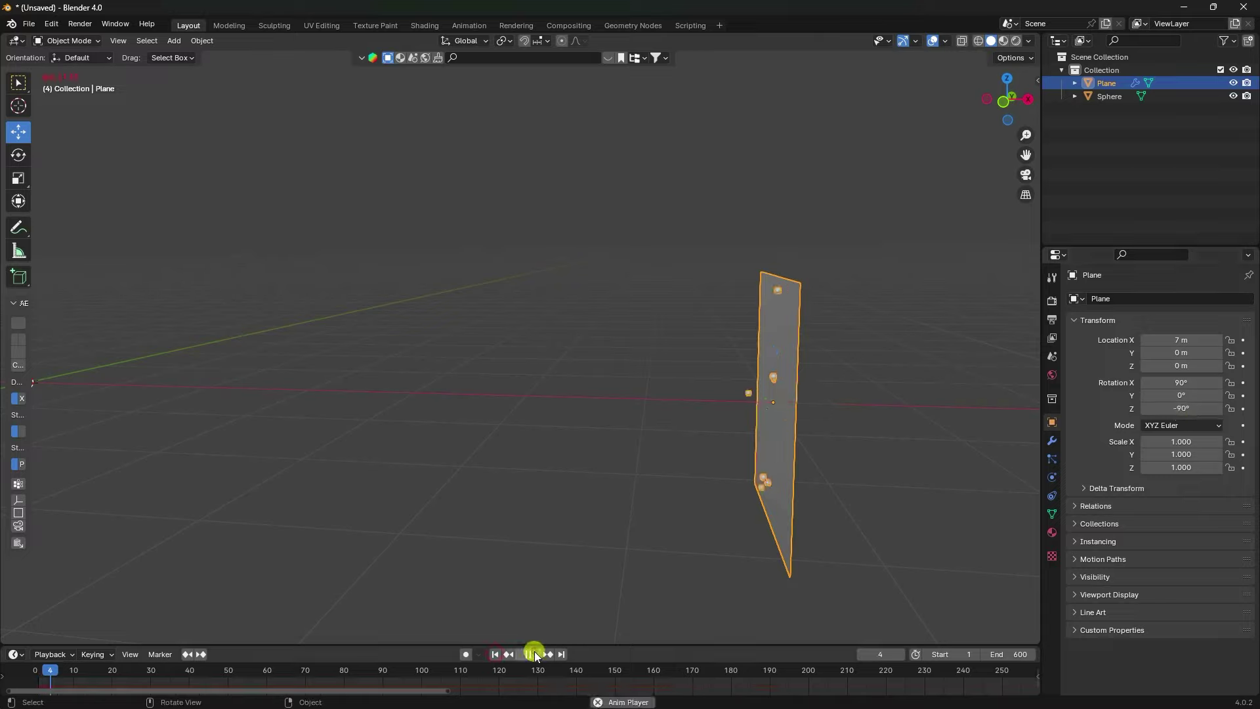
{"action": "middle_click_drag", "start_coordinate": [703, 510], "coordinate": [787, 499]}
{"action": "left_click", "coordinate": [528, 655]}
{"action": "left_click", "coordinate": [497, 655]}
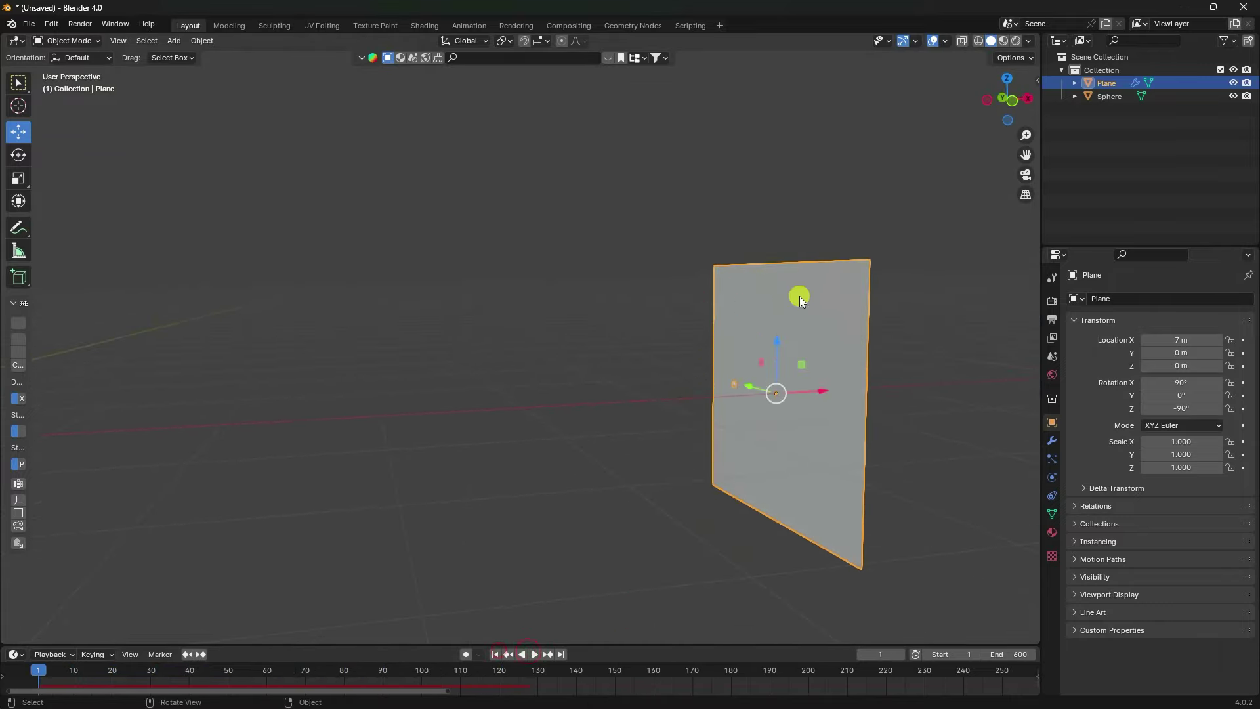
Set the particle render Scale to 0.5 and Scale Randomness to 0.6
{"action": "left_click", "coordinate": [1053, 477]}
{"action": "left_click", "coordinate": [1053, 459]}
{"action": "scroll", "coordinate": [1093, 534], "scroll_direction": "down", "scroll_amount": 10}
{"action": "scroll", "coordinate": [1093, 534], "scroll_direction": "down", "scroll_amount": 15}
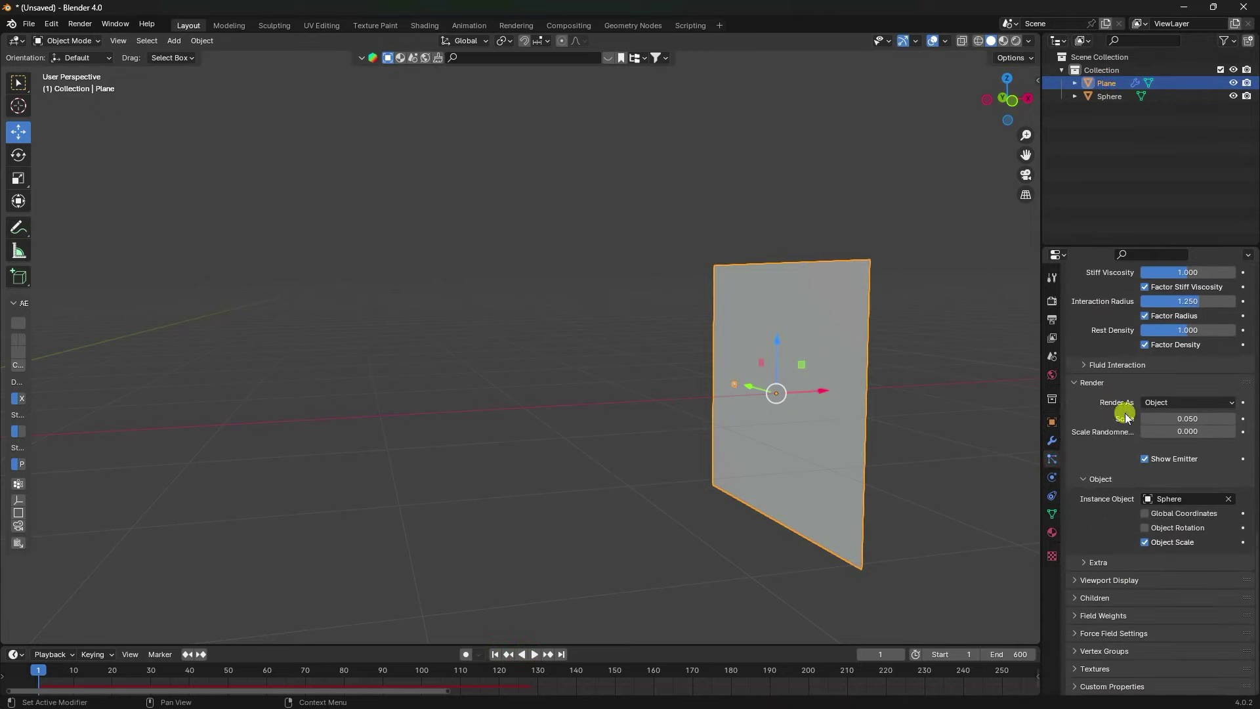
{"action": "left_click", "coordinate": [1212, 416]}
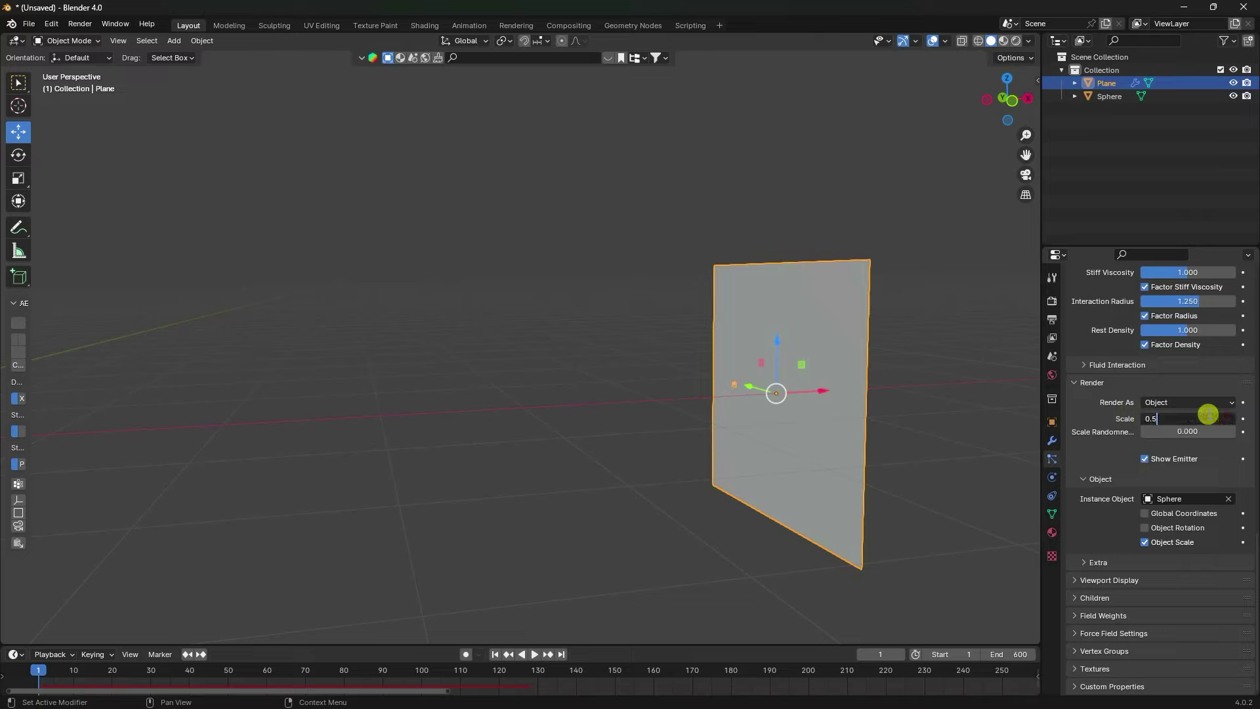
{"action": "type", "text": "0.5"}
{"action": "key", "text": "Return"}
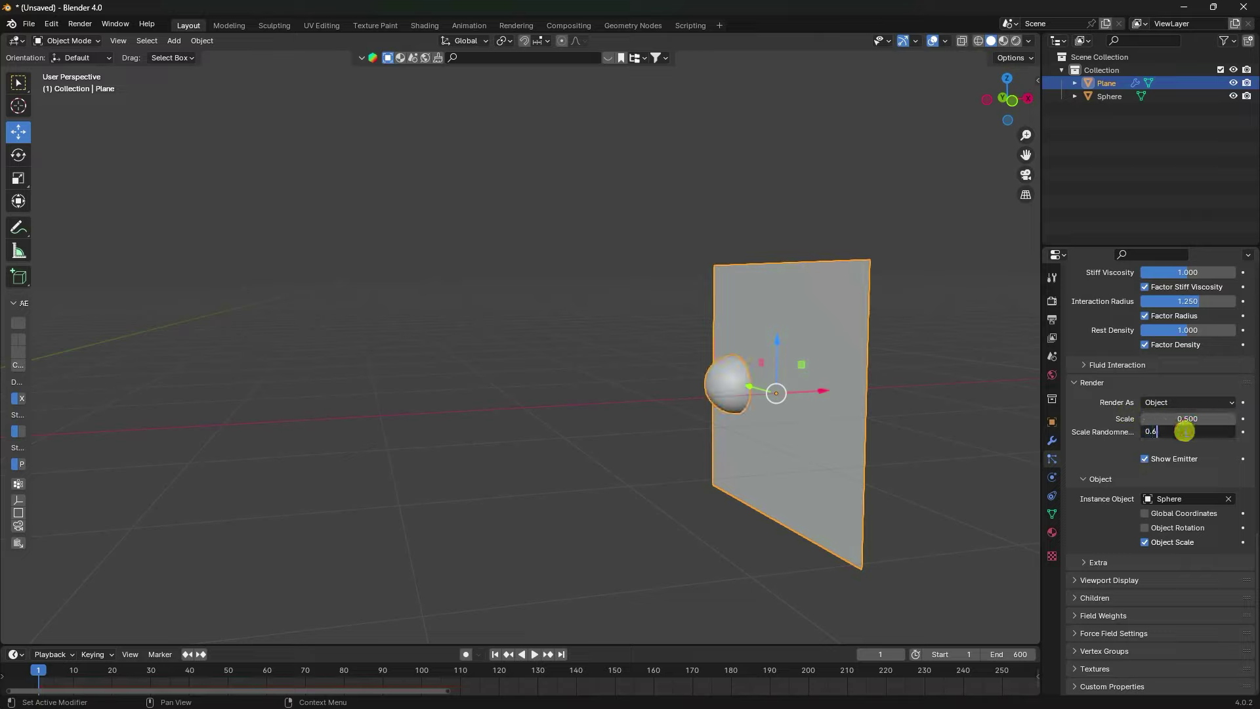
{"action": "left_click", "coordinate": [1184, 432]}
{"action": "type", "text": "0.6"}
{"action": "key", "text": "Return"}
Play the animation to preview the larger spheres, then pause and rewind to frame 1
{"action": "scroll", "coordinate": [841, 361], "scroll_direction": "down", "scroll_amount": 6}
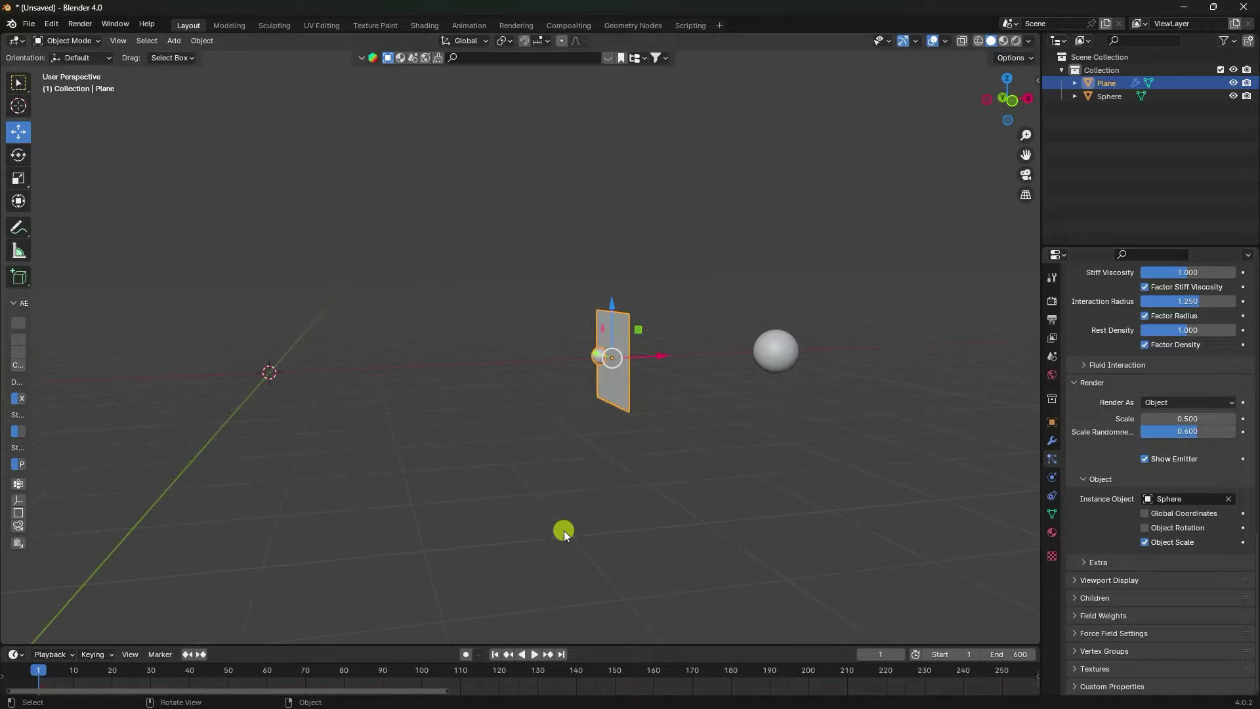
{"action": "left_click", "coordinate": [520, 654]}
{"action": "scroll", "coordinate": [588, 396], "scroll_direction": "up", "scroll_amount": 3}
{"action": "scroll", "coordinate": [814, 427], "scroll_direction": "up", "scroll_amount": 2}
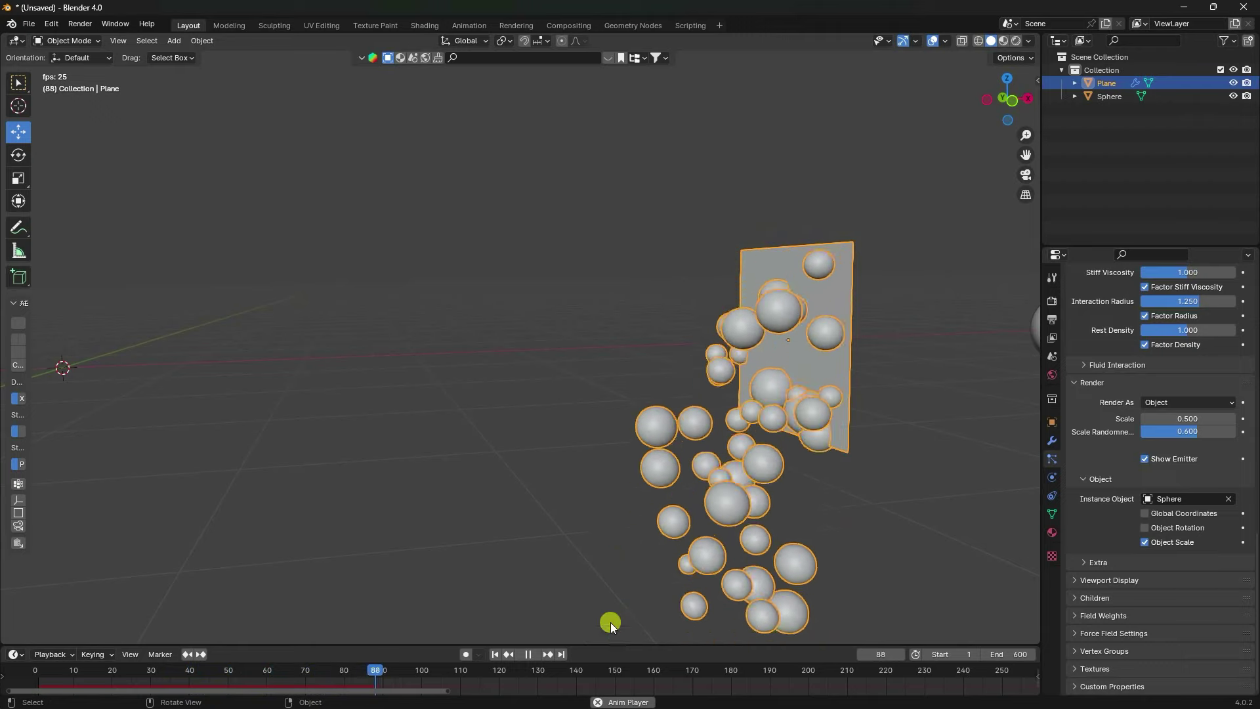
{"action": "left_click", "coordinate": [529, 651]}
{"action": "left_click", "coordinate": [498, 655]}
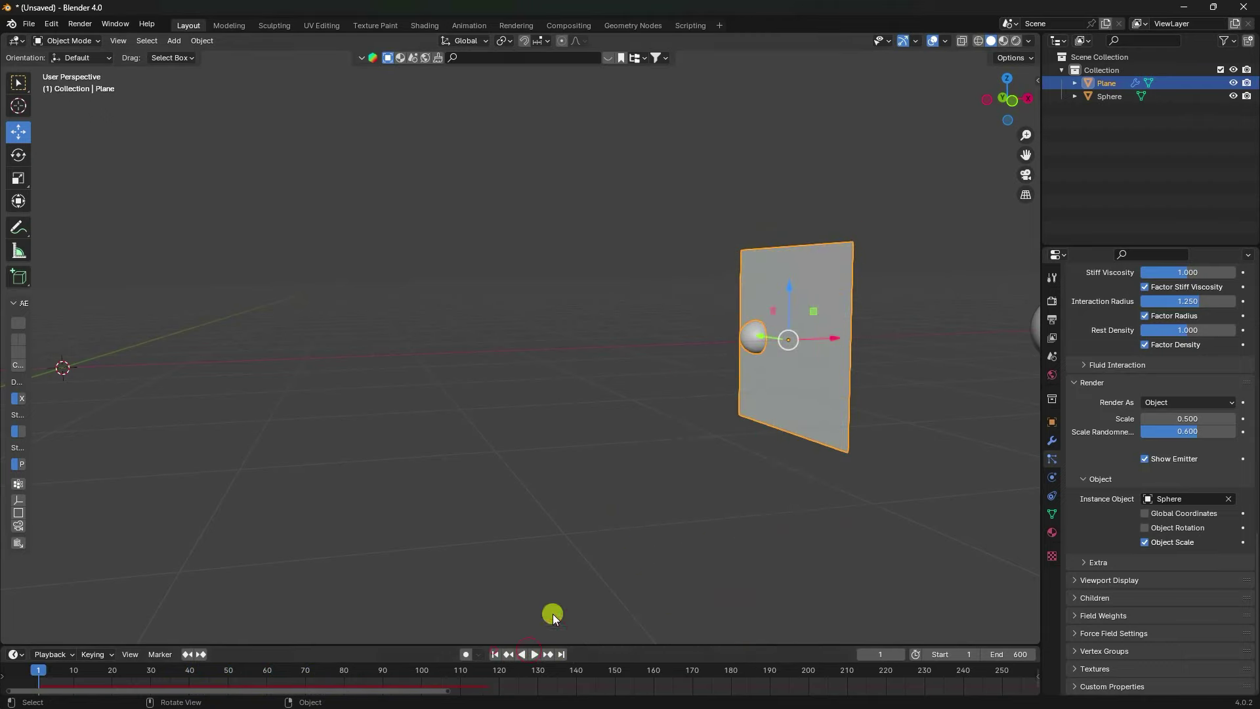
Set the scene gravity Z to 0 m/s²
{"action": "left_click", "coordinate": [1057, 363]}
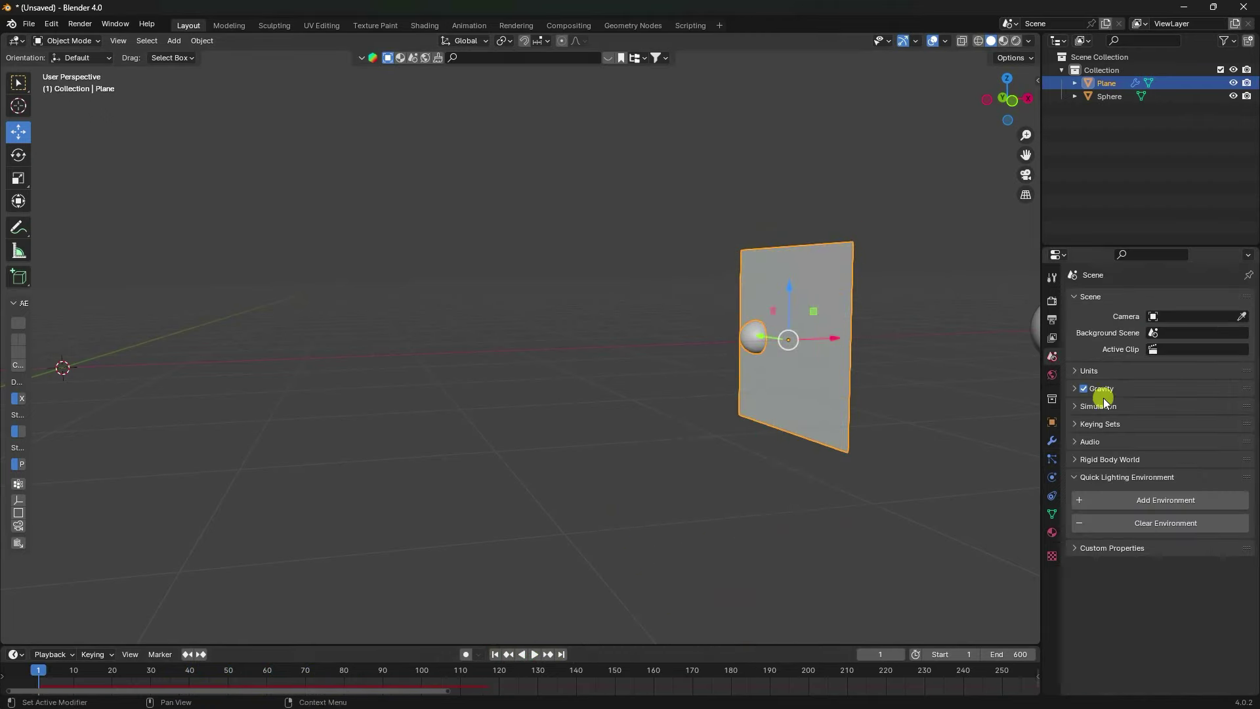
{"action": "left_click", "coordinate": [1080, 394]}
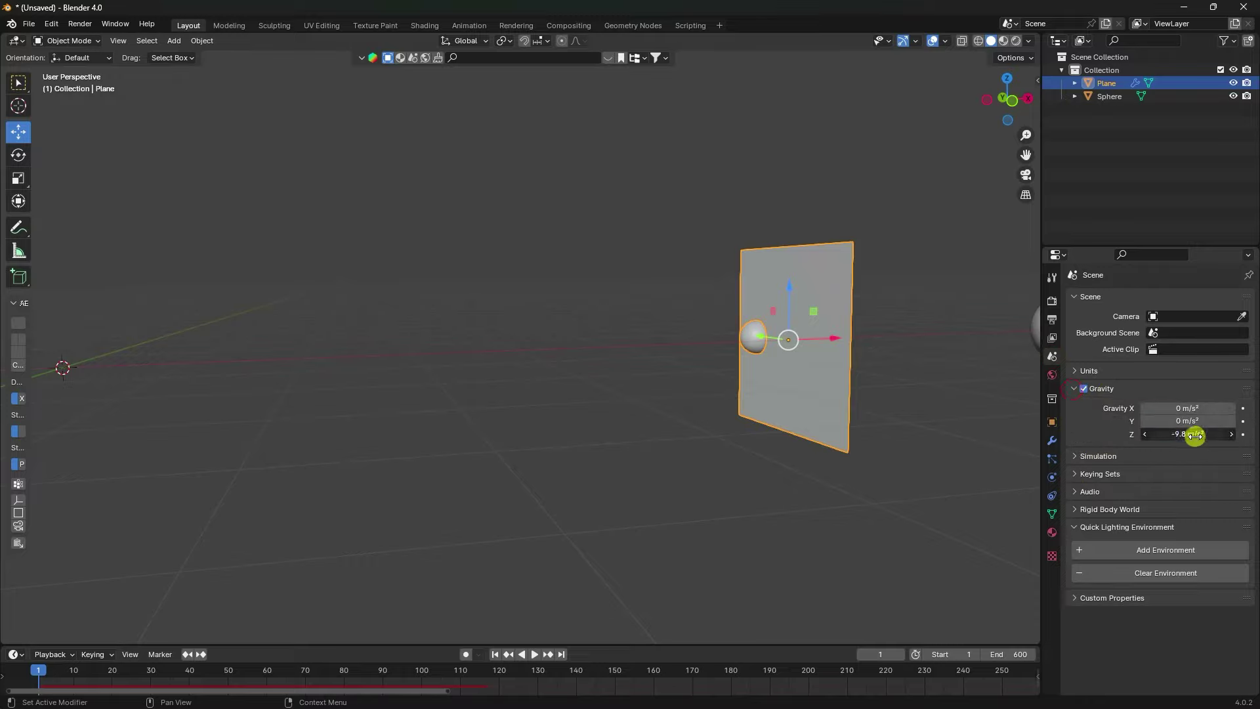
{"action": "key", "text": "Return"}
Play the simulation and orbit to watch the spheres float weightlessly
{"action": "left_click_drag", "start_coordinate": [488, 645], "coordinate": [498, 658]}
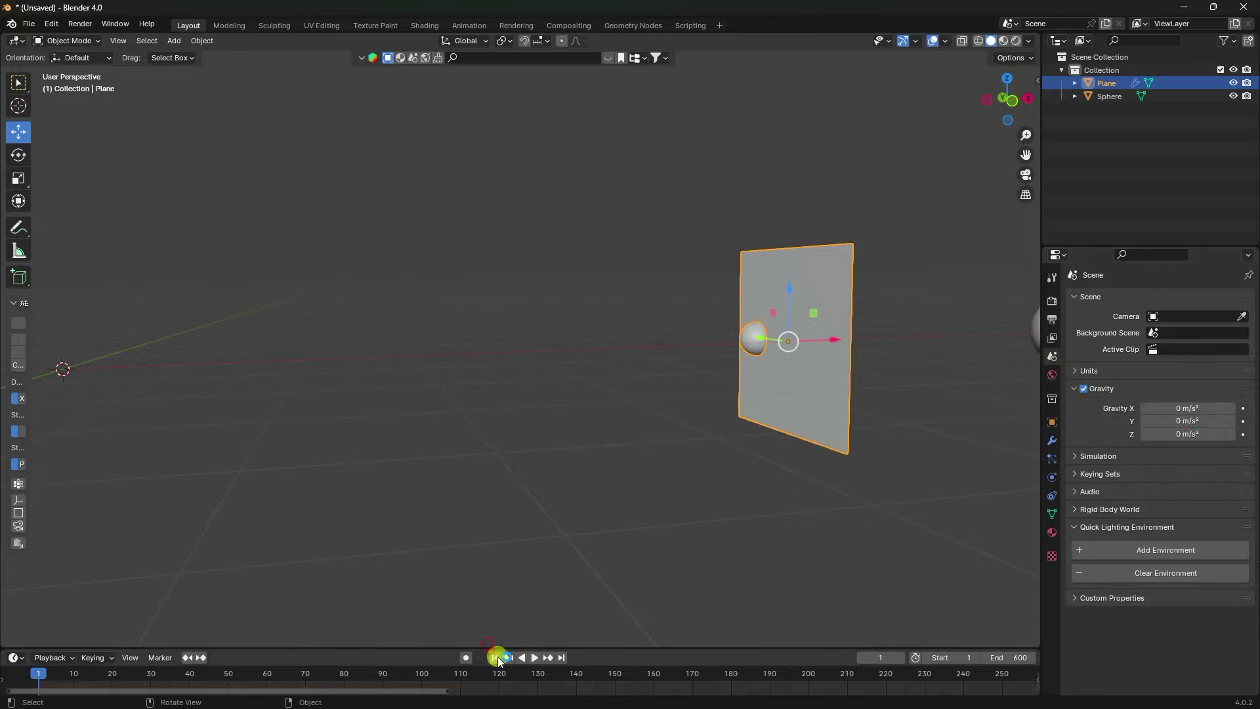
{"action": "left_click", "coordinate": [535, 657]}
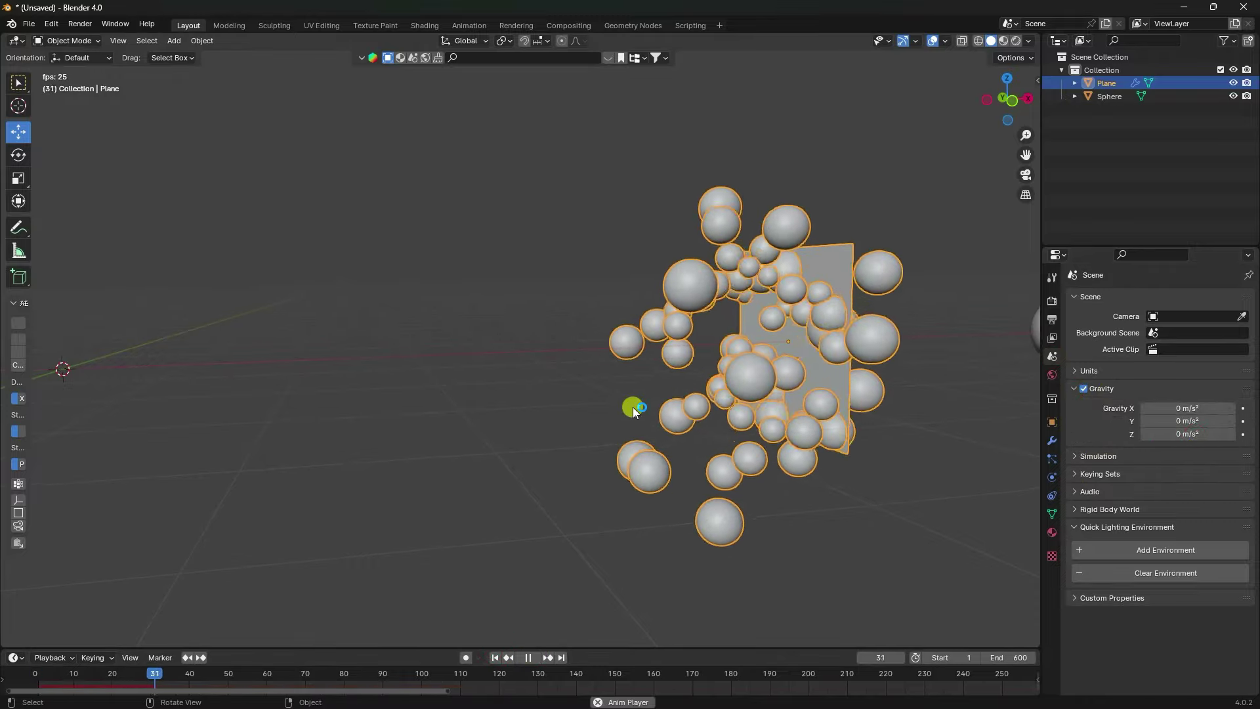
{"action": "middle_click_drag", "start_coordinate": [683, 407], "coordinate": [715, 400]}
Stop and rewind the animation to frame 1, then add a Wind force field
{"action": "left_click", "coordinate": [528, 656]}
{"action": "left_click", "coordinate": [495, 658]}
{"action": "left_click", "coordinate": [181, 44]}
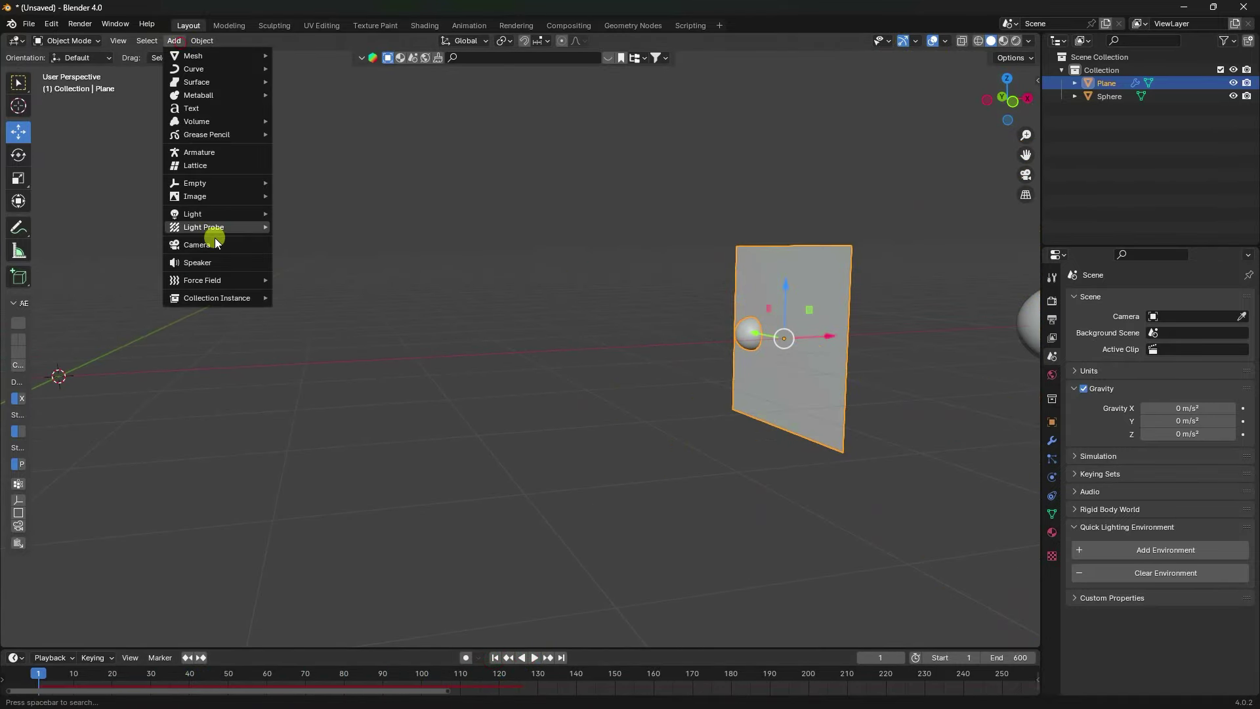
{"action": "mouse_move", "coordinate": [187, 279]}
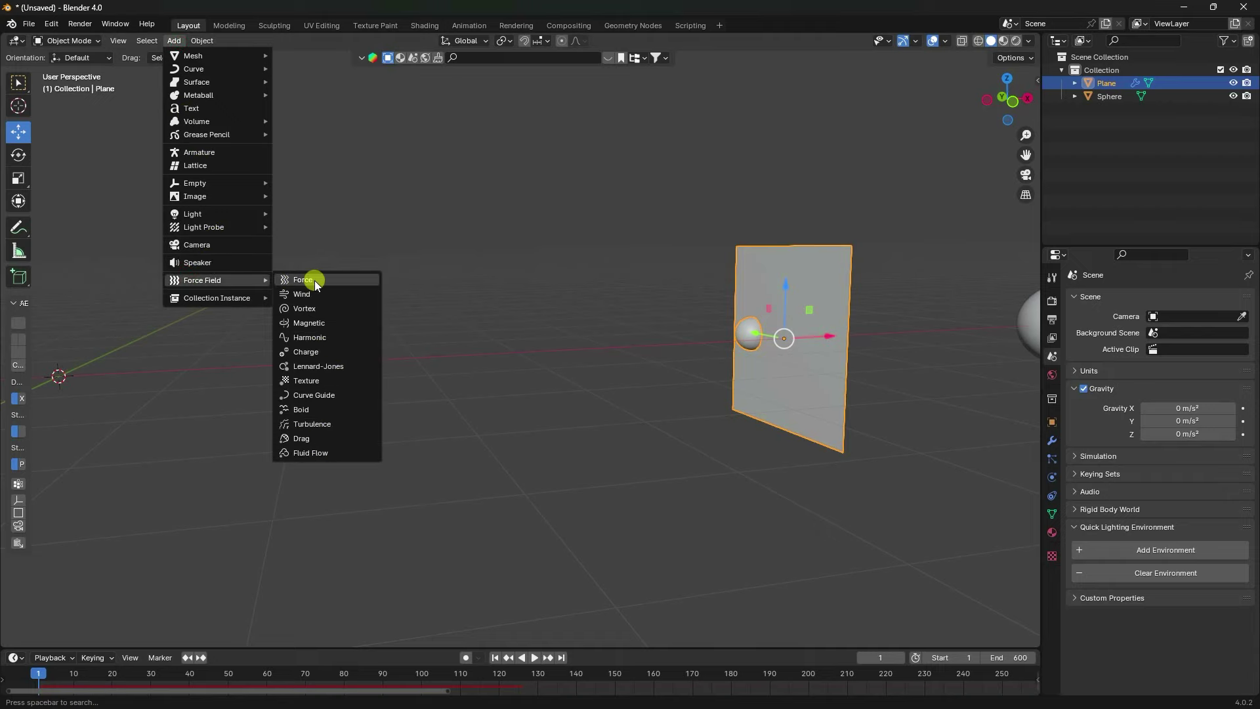
{"action": "left_click", "coordinate": [320, 297]}
Rotate the Wind field −90° about Y so it blows along X
{"action": "middle_click_drag", "start_coordinate": [454, 337], "coordinate": [462, 391], "text": "ctrl"}
{"action": "left_click", "coordinate": [17, 155]}
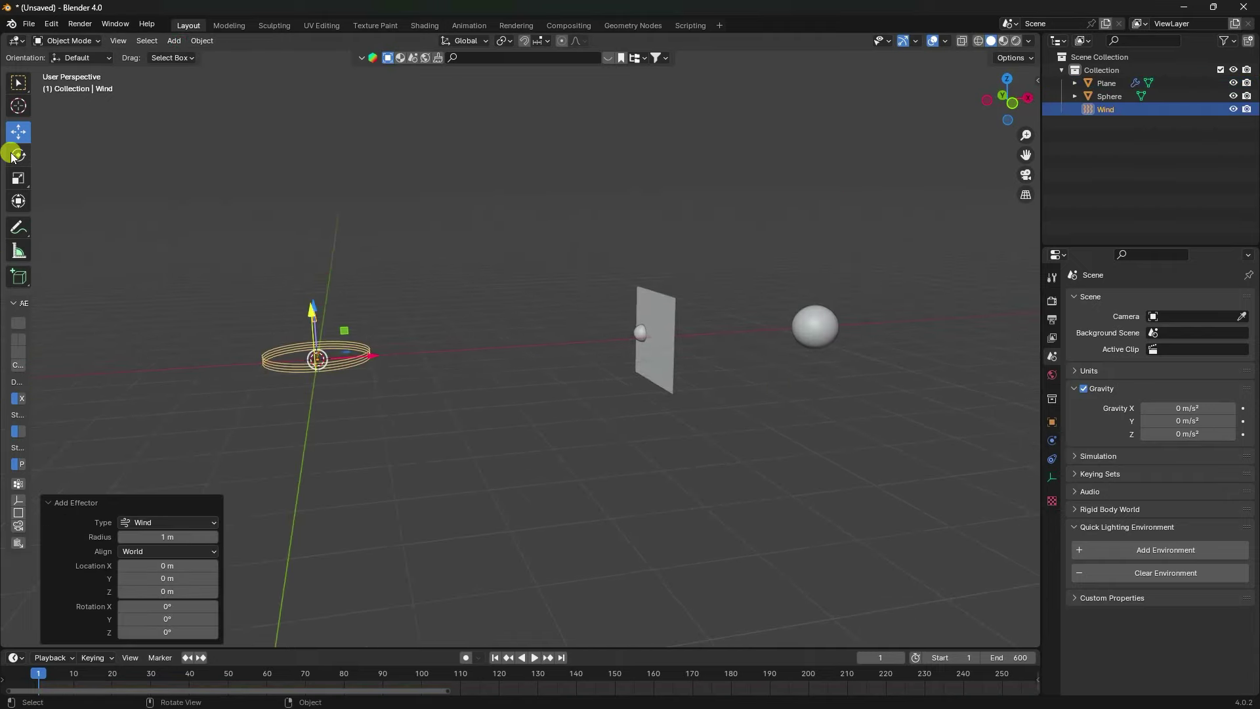
{"action": "left_click_drag", "start_coordinate": [342, 321], "coordinate": [283, 341]}
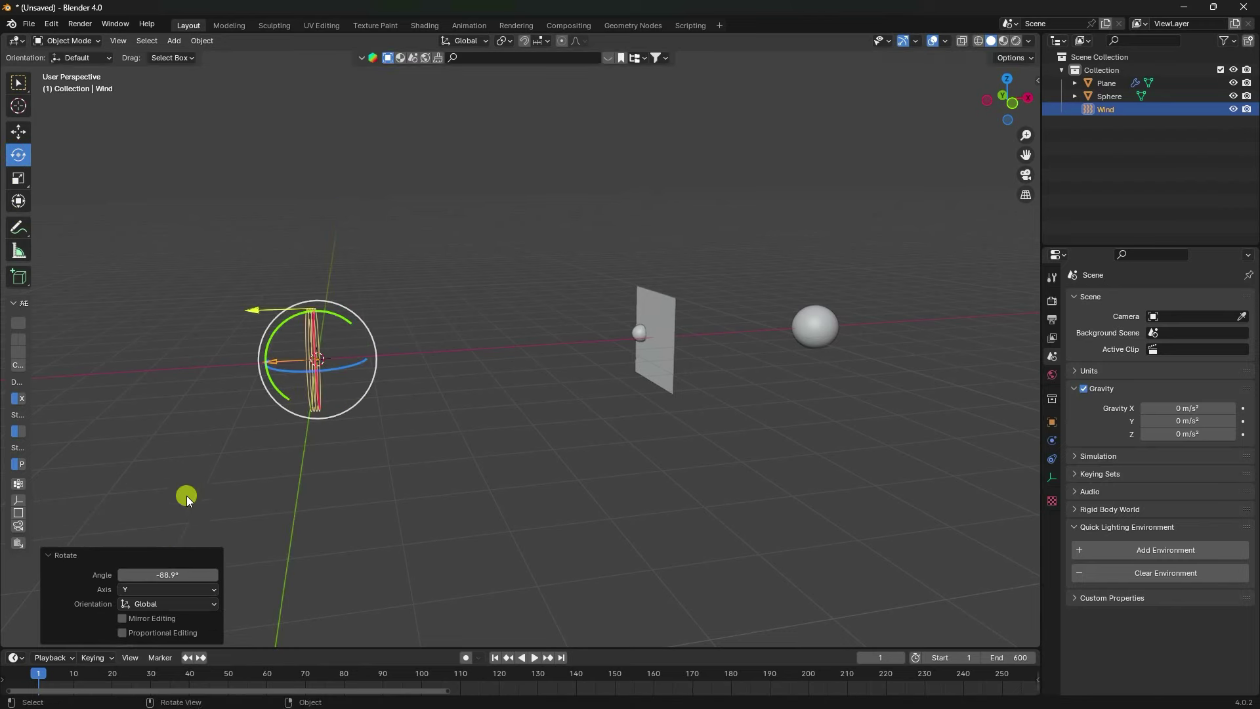
{"action": "left_click", "coordinate": [164, 575]}
{"action": "type", "text": "-90"}
{"action": "key", "text": "Return"}
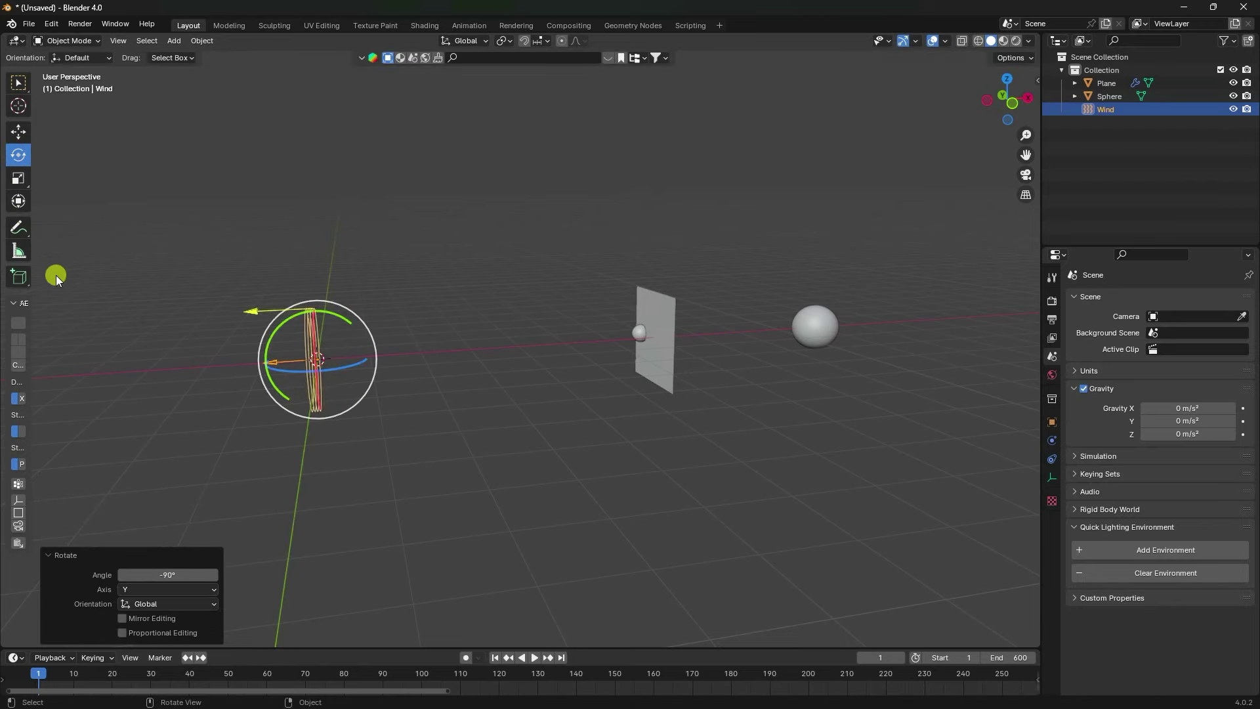
Slide the Wind along X beside the sphere and set its Location X to 9 m
{"action": "left_click", "coordinate": [19, 133]}
{"action": "left_click_drag", "start_coordinate": [360, 361], "coordinate": [722, 366], "text": "shift"}
{"action": "left_click_drag", "start_coordinate": [371, 353], "coordinate": [812, 333]}
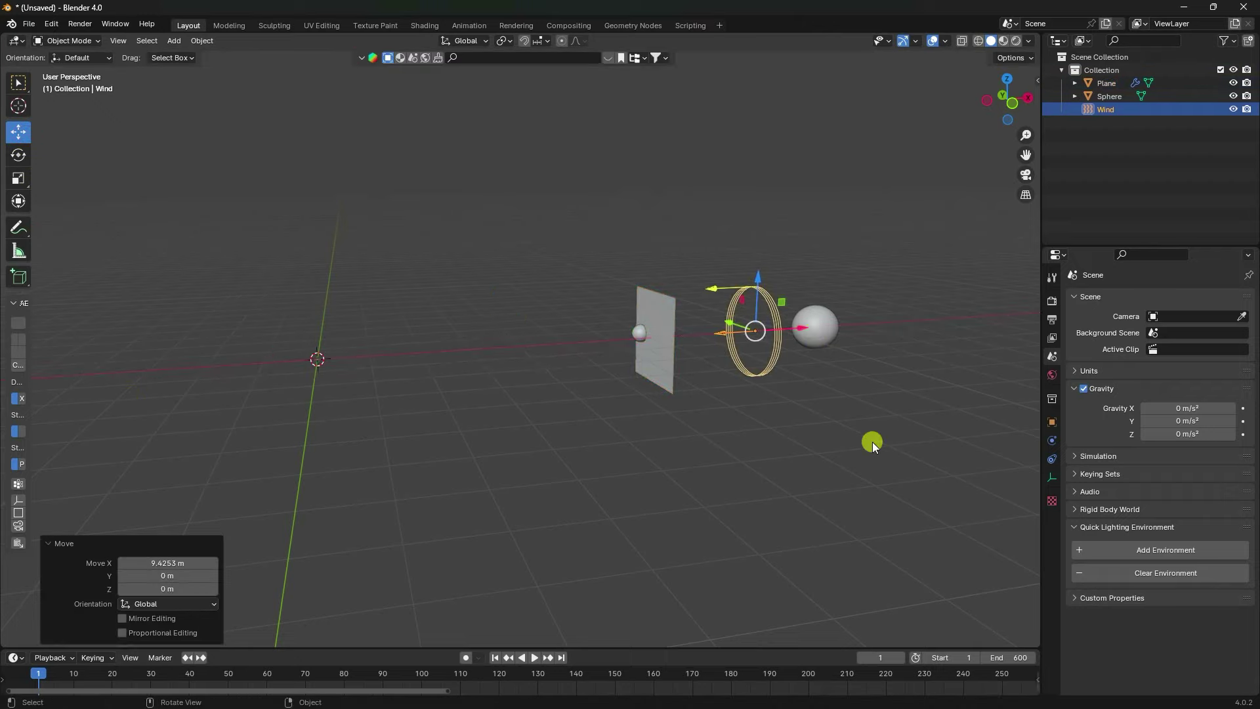
{"action": "middle_click_drag", "start_coordinate": [876, 443], "coordinate": [1019, 419]}
{"action": "left_click", "coordinate": [1052, 421]}
{"action": "left_click", "coordinate": [1179, 340]}
{"action": "type", "text": "9"}
{"action": "key", "text": "Return"}
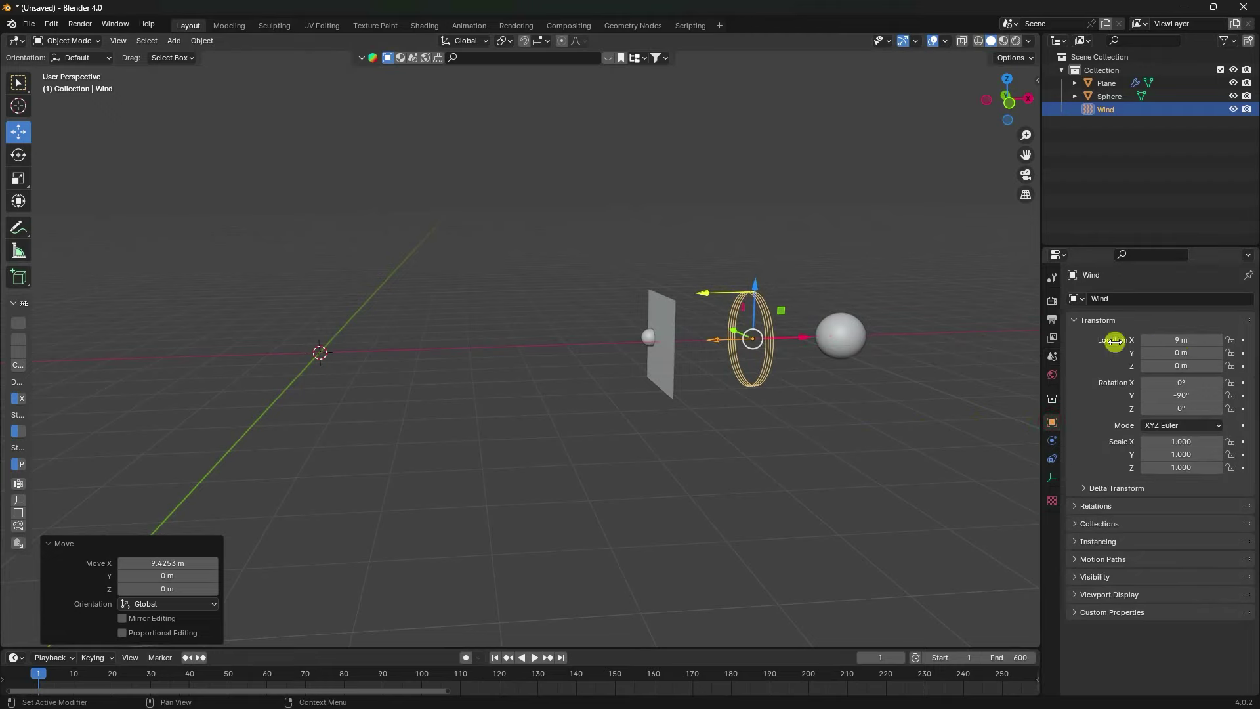
Preview the simulation, then set the Wind field's Strength to 3
{"action": "left_click", "coordinate": [495, 657]}
{"action": "left_click", "coordinate": [532, 658]}
{"action": "scroll", "coordinate": [747, 348], "scroll_direction": "up", "scroll_amount": 4}
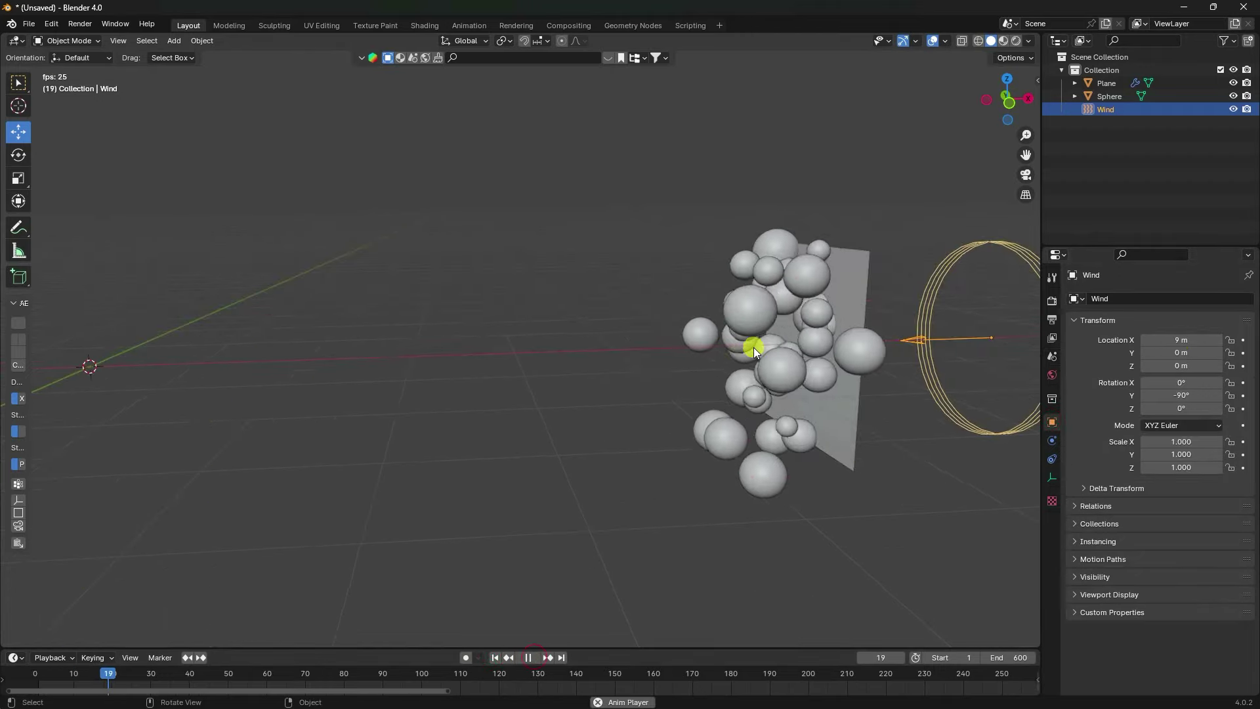
{"action": "left_click", "coordinate": [529, 658]}
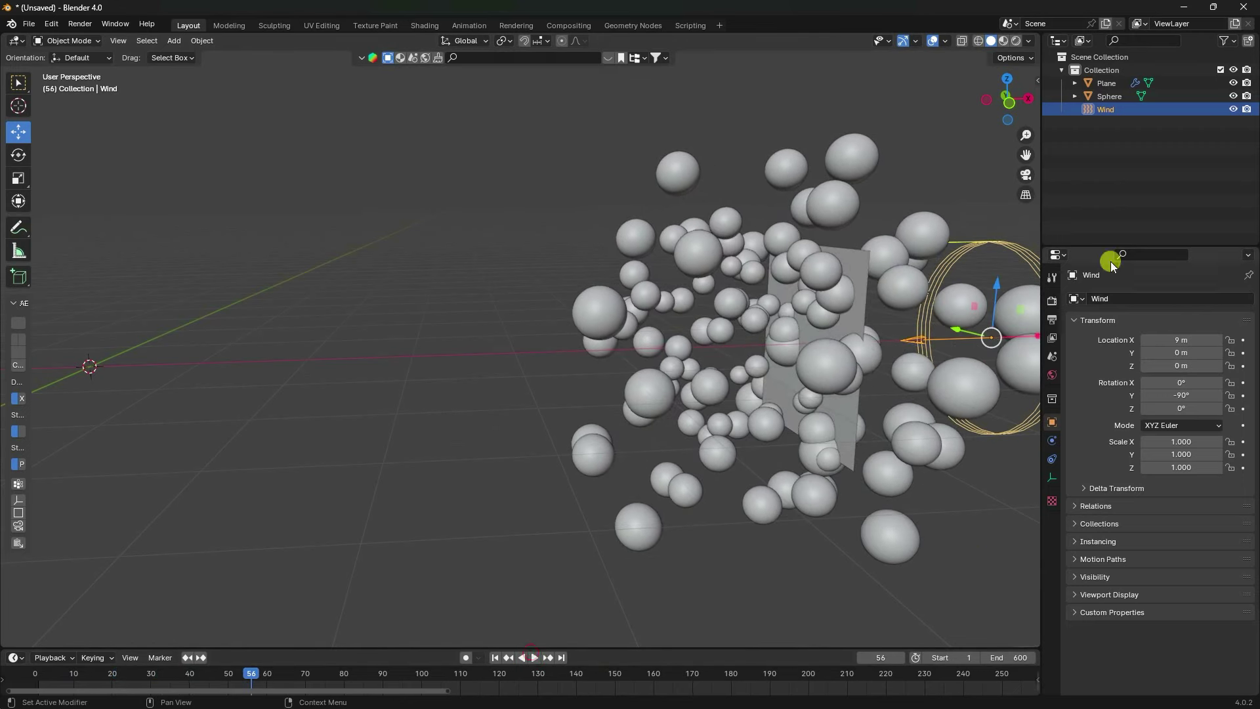
{"action": "left_click", "coordinate": [1052, 440]}
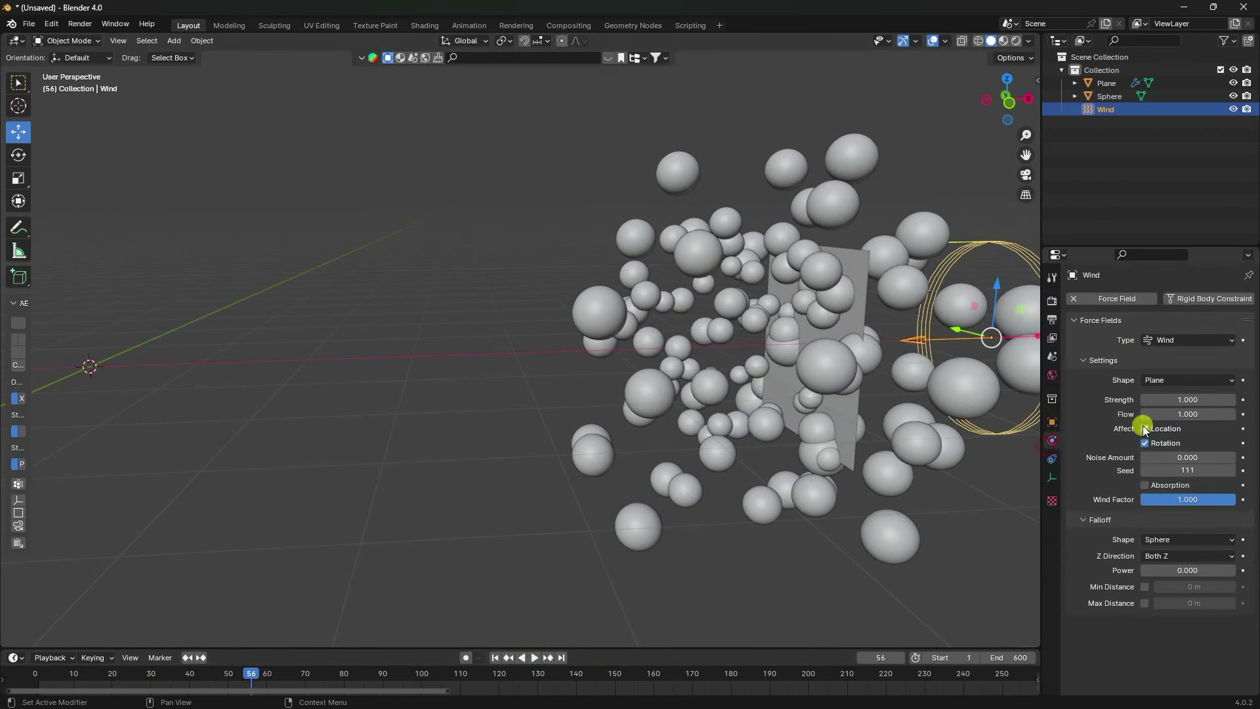
{"action": "key", "text": "Return"}
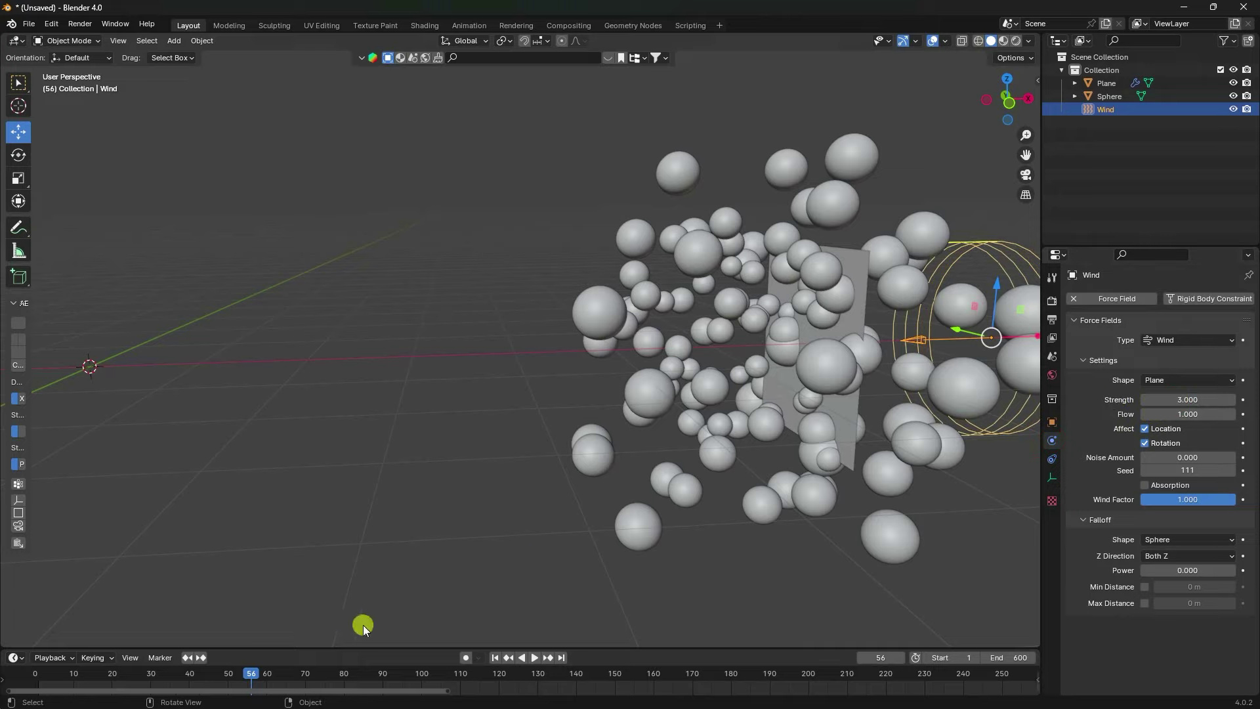
Rewind and replay the simulation to watch the spheres blown away from the plane
{"action": "left_click", "coordinate": [496, 658]}
{"action": "left_click", "coordinate": [535, 658]}
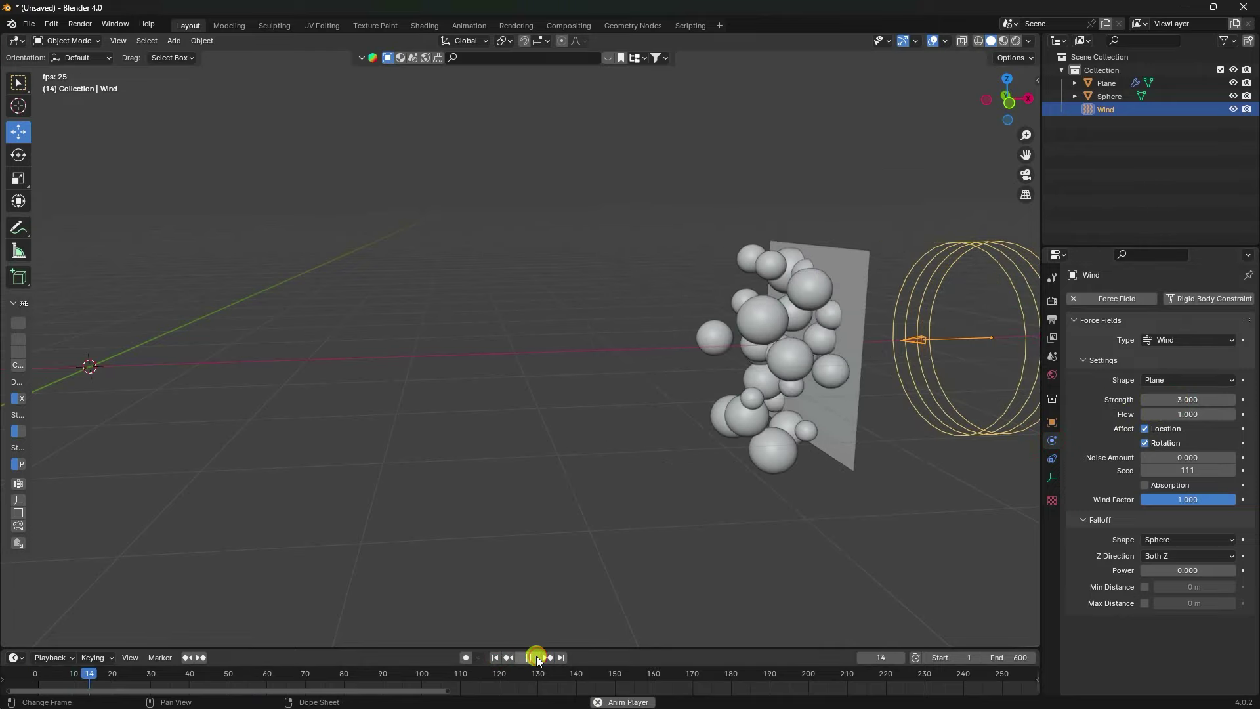
{"action": "middle_click_drag", "start_coordinate": [618, 365], "coordinate": [638, 313]}
{"action": "scroll", "coordinate": [638, 314], "scroll_direction": "up", "scroll_amount": 2}
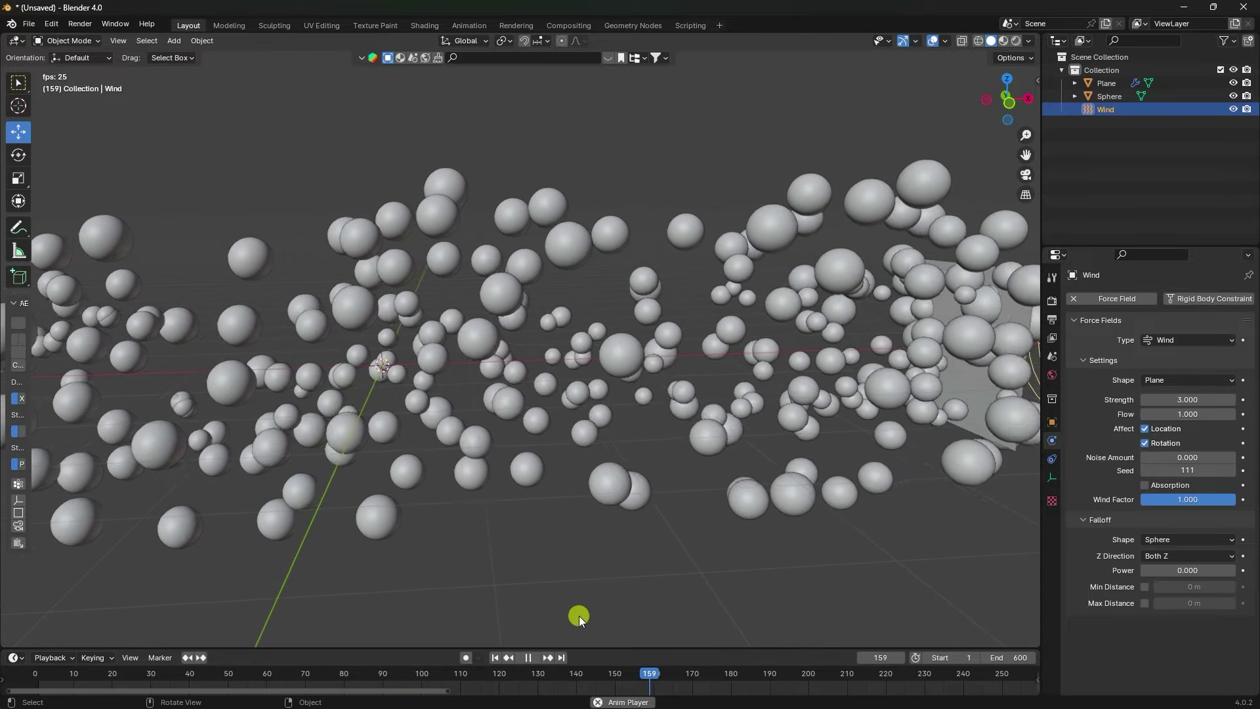
{"action": "left_click", "coordinate": [533, 657]}
Add a point Force field at the origin and preview its effect on the spheres
{"action": "left_click", "coordinate": [495, 657]}
{"action": "left_click", "coordinate": [174, 41]}
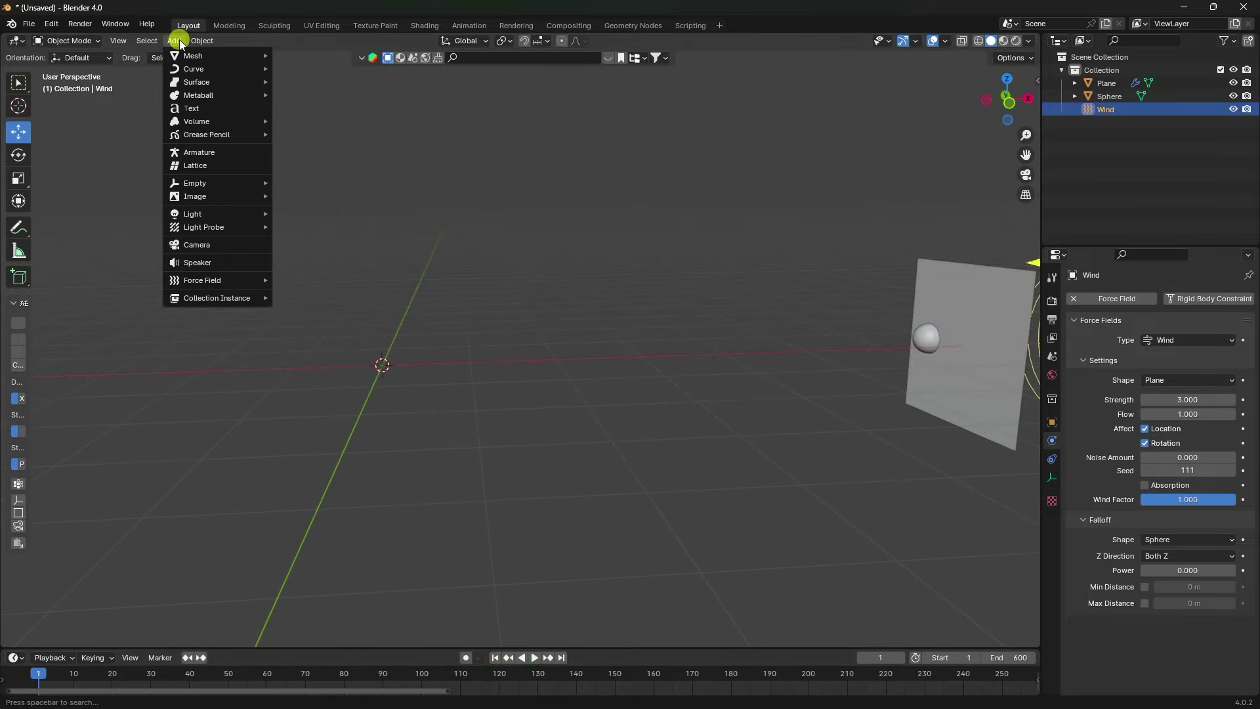
{"action": "mouse_move", "coordinate": [207, 281]}
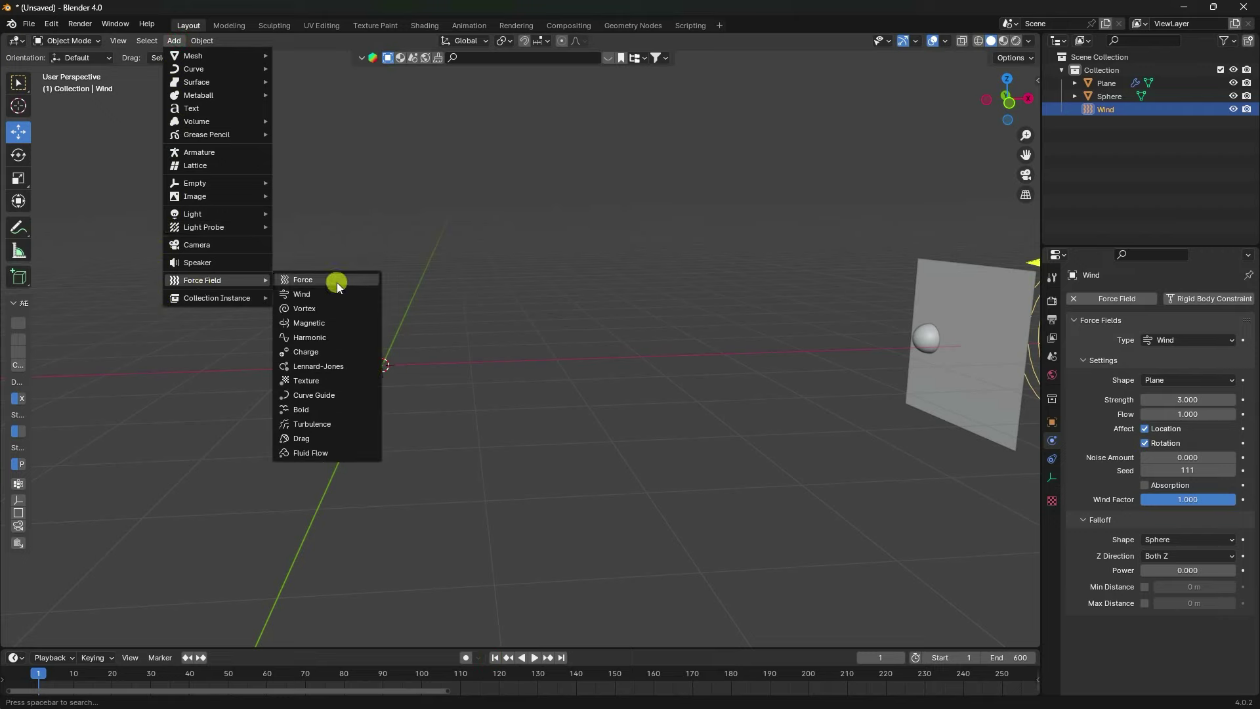
{"action": "left_click", "coordinate": [311, 281]}
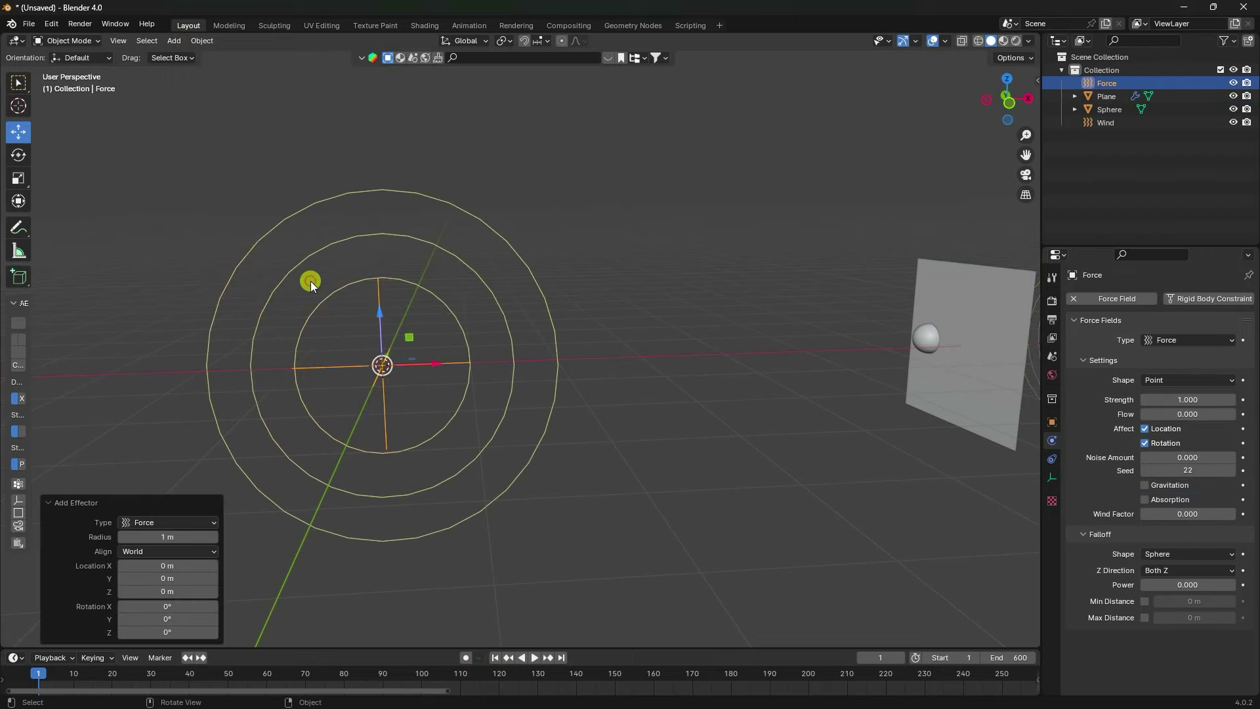
{"action": "left_click", "coordinate": [535, 657]}
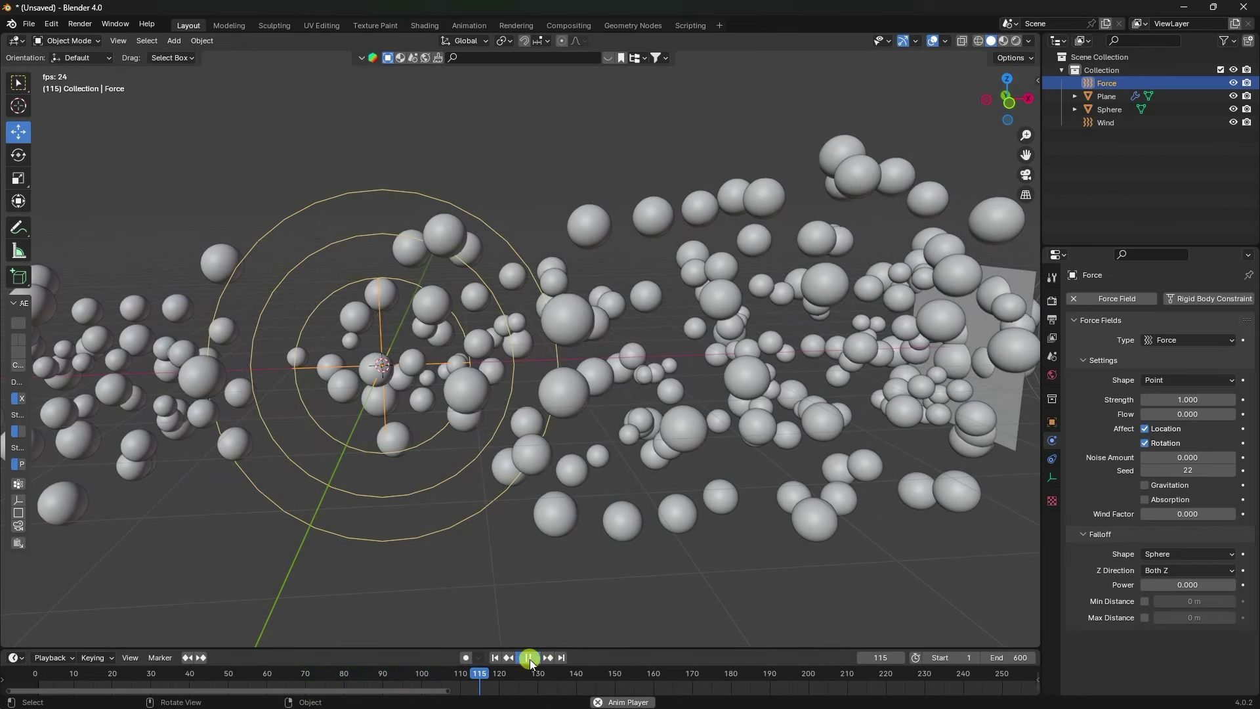
{"action": "left_click", "coordinate": [530, 657]}
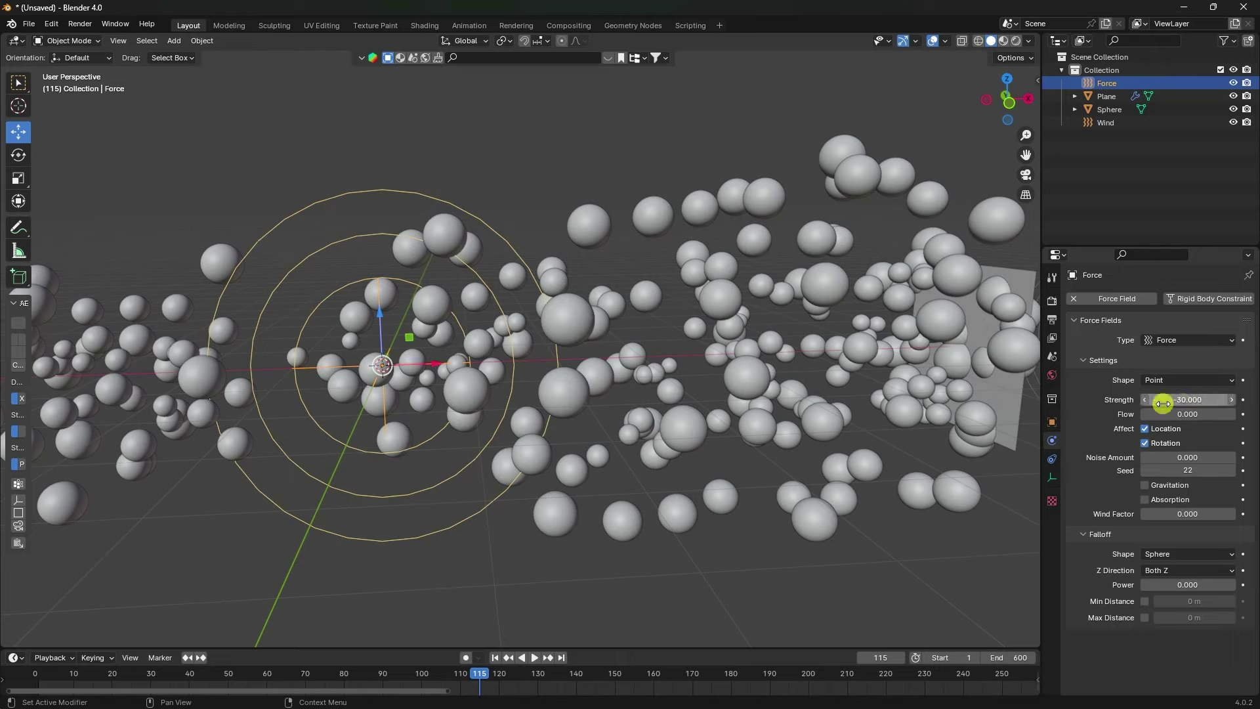
Replay the simulation with the attracting force, recentring the view on the sphere cloud
{"action": "left_click", "coordinate": [497, 658]}
{"action": "left_click", "coordinate": [534, 658]}
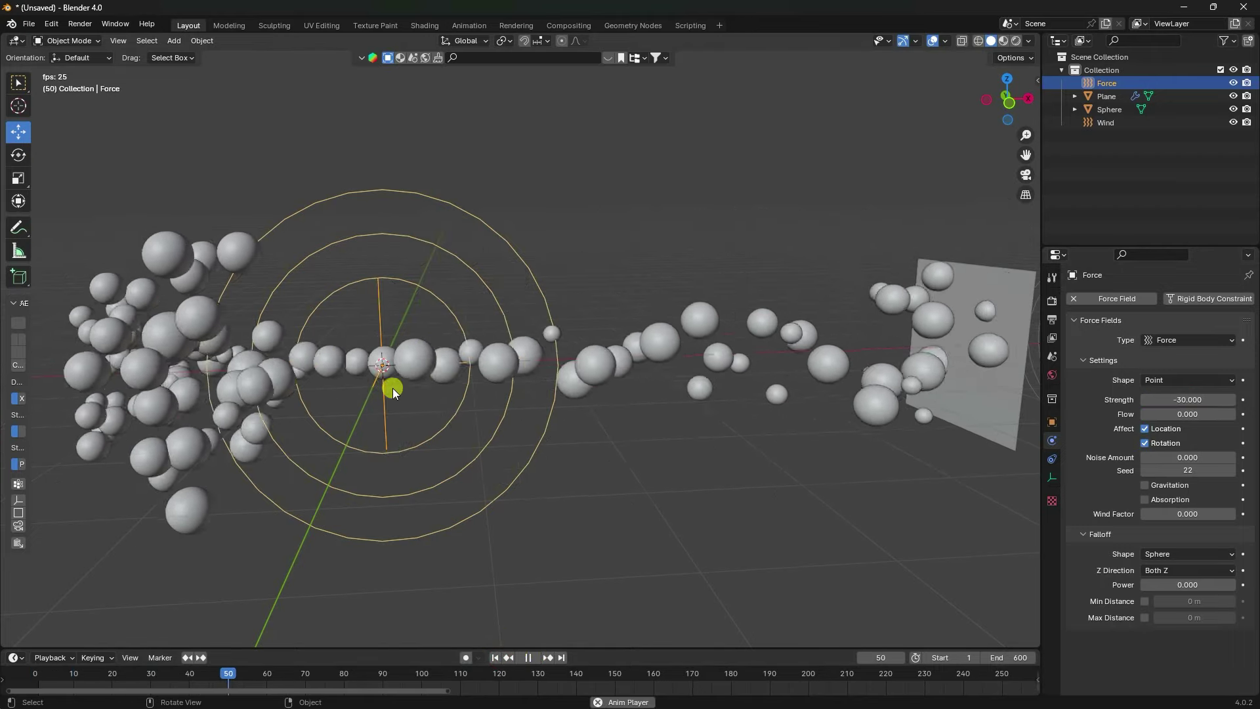
{"action": "scroll", "coordinate": [384, 385], "scroll_direction": "up", "scroll_amount": 2}
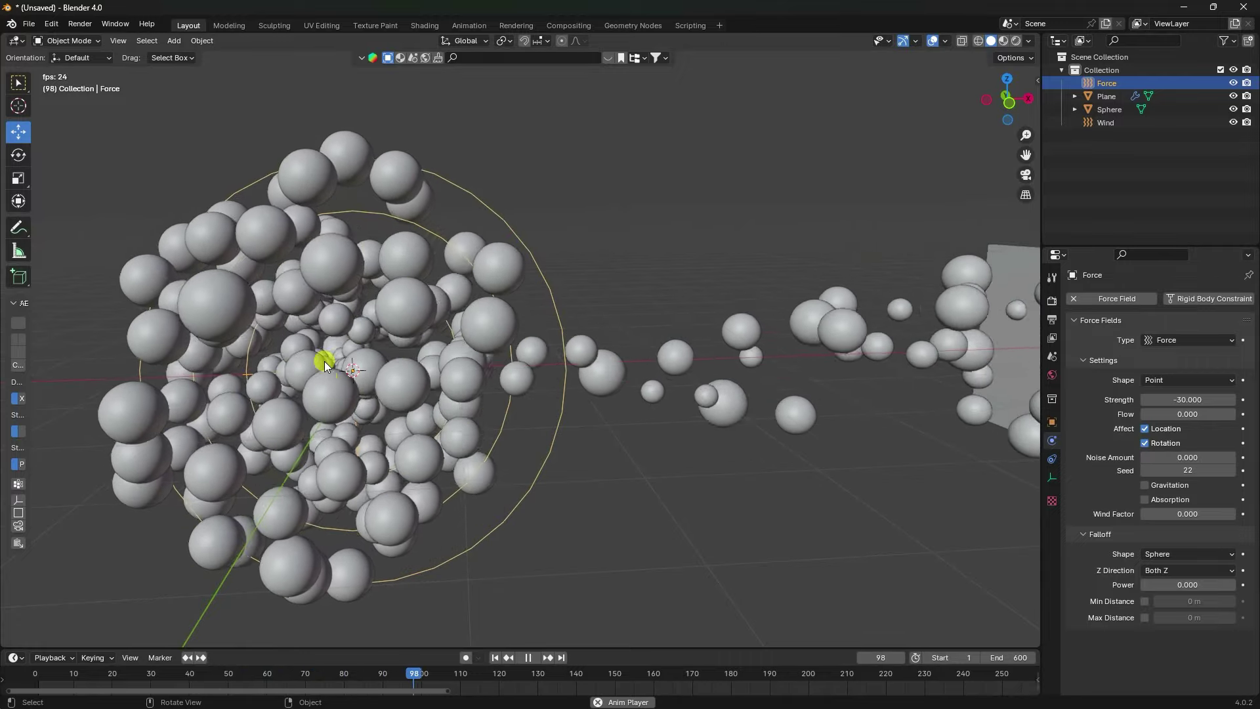
{"action": "scroll", "coordinate": [398, 370], "scroll_direction": "down", "scroll_amount": 1}
{"action": "middle_click_drag", "start_coordinate": [427, 407], "coordinate": [498, 486], "text": "shift"}
{"action": "left_click", "coordinate": [528, 658]}
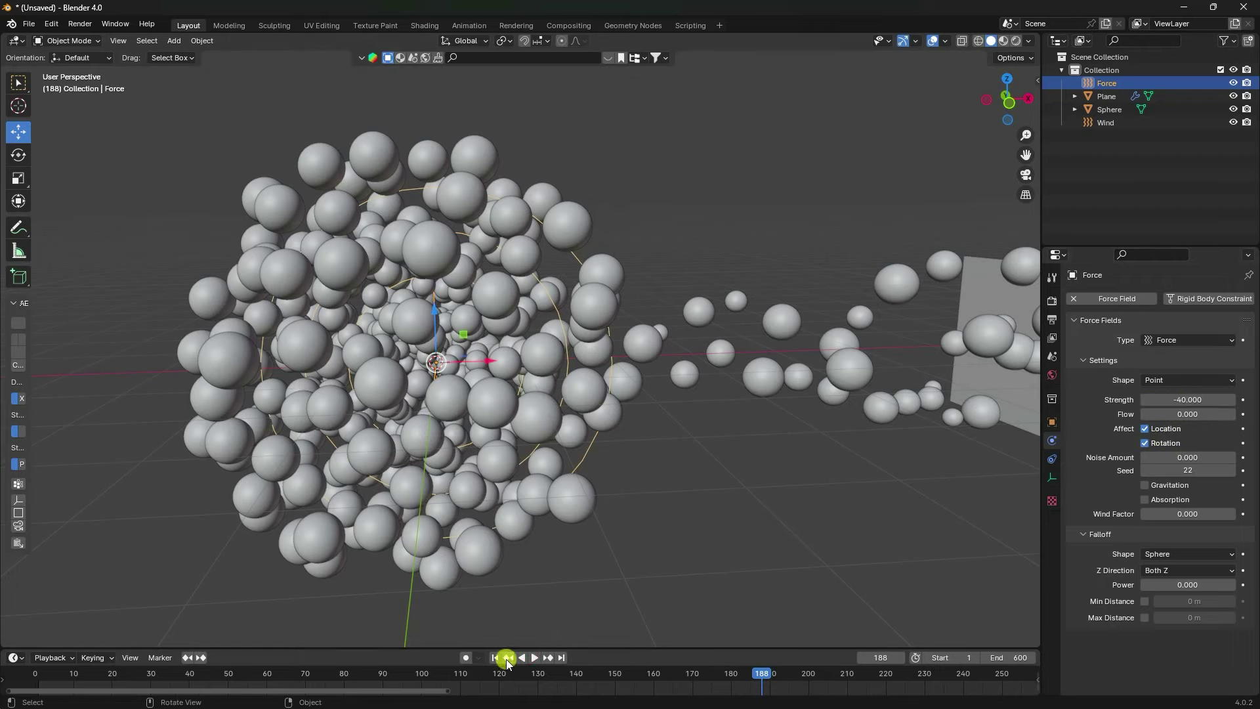
Replay the simulation at Force strength −40 and return to frame 1
{"action": "left_click", "coordinate": [496, 657]}
{"action": "left_click", "coordinate": [536, 657]}
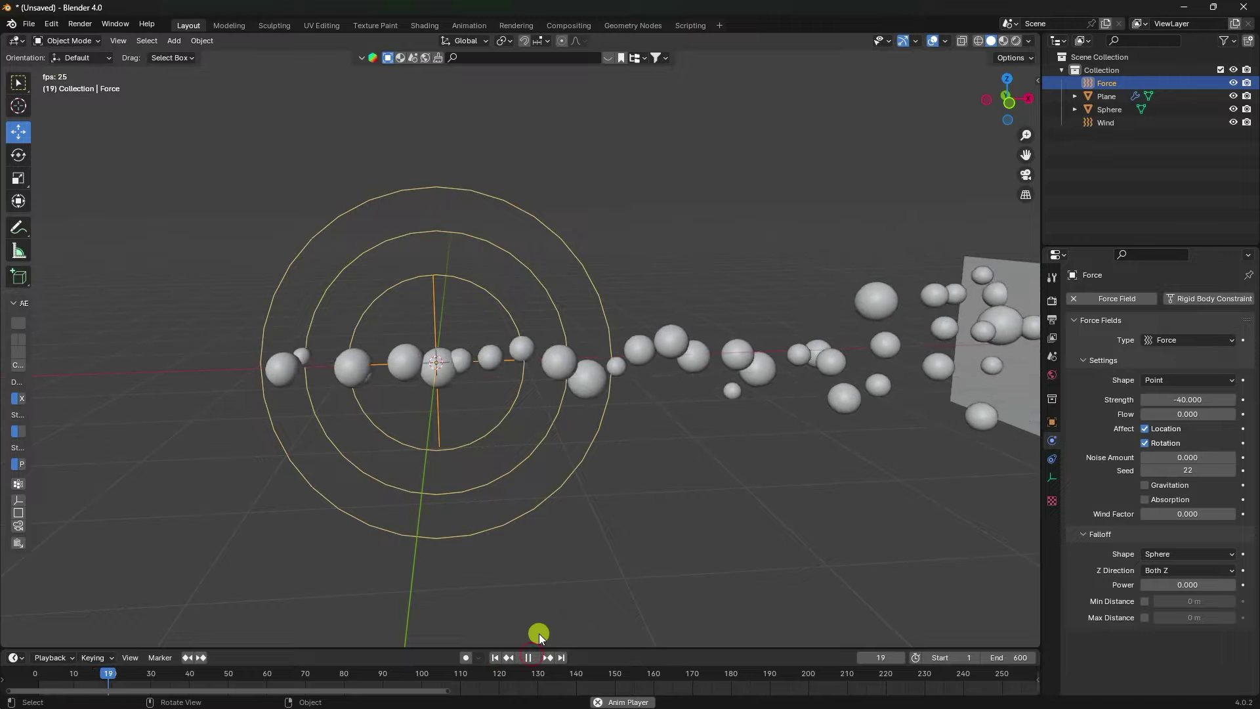
{"action": "scroll", "coordinate": [420, 353], "scroll_direction": "up", "scroll_amount": 4}
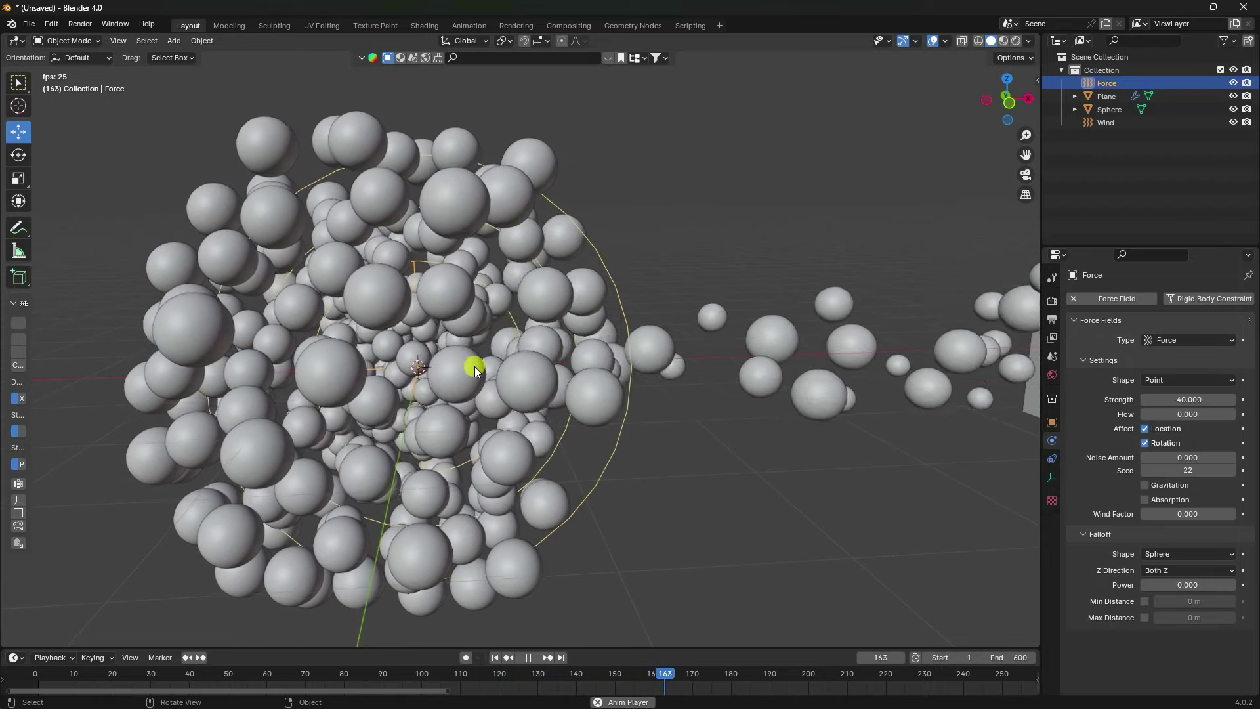
{"action": "left_click", "coordinate": [527, 658]}
{"action": "left_click", "coordinate": [496, 658]}
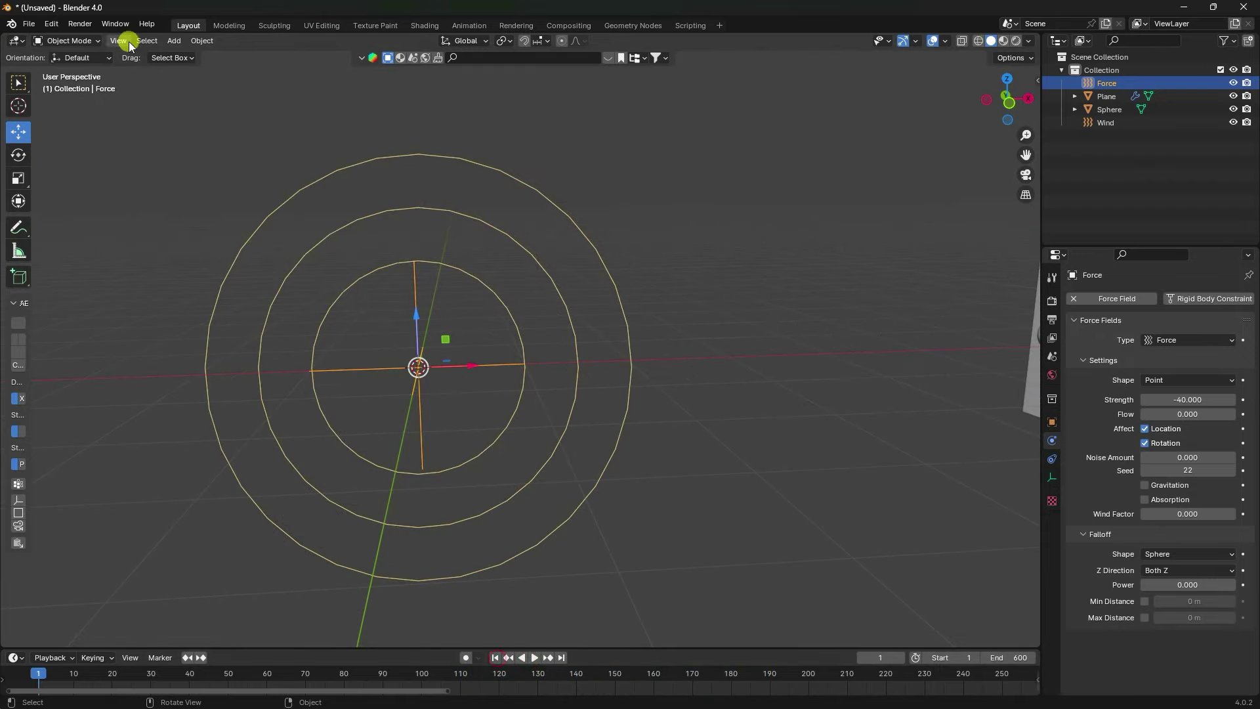
Add a Turbulence force field with Strength 2
{"action": "left_click", "coordinate": [174, 41]}
{"action": "mouse_move", "coordinate": [218, 282]}
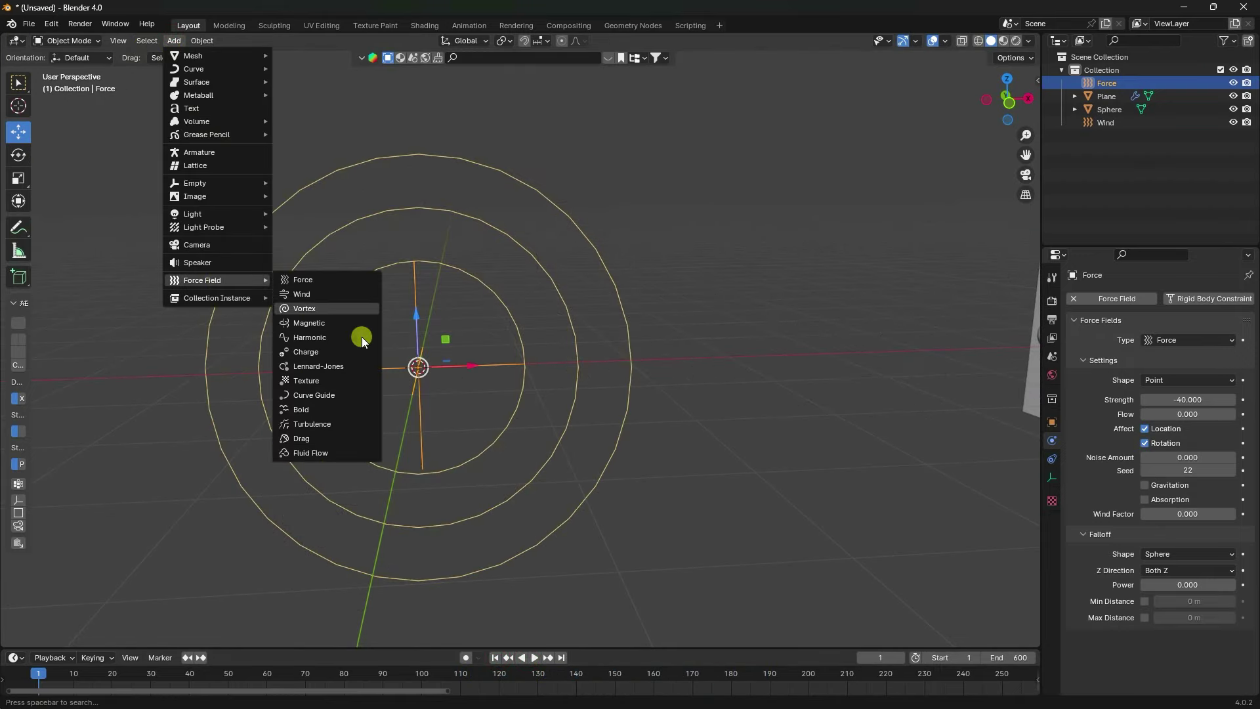
{"action": "left_click", "coordinate": [321, 424]}
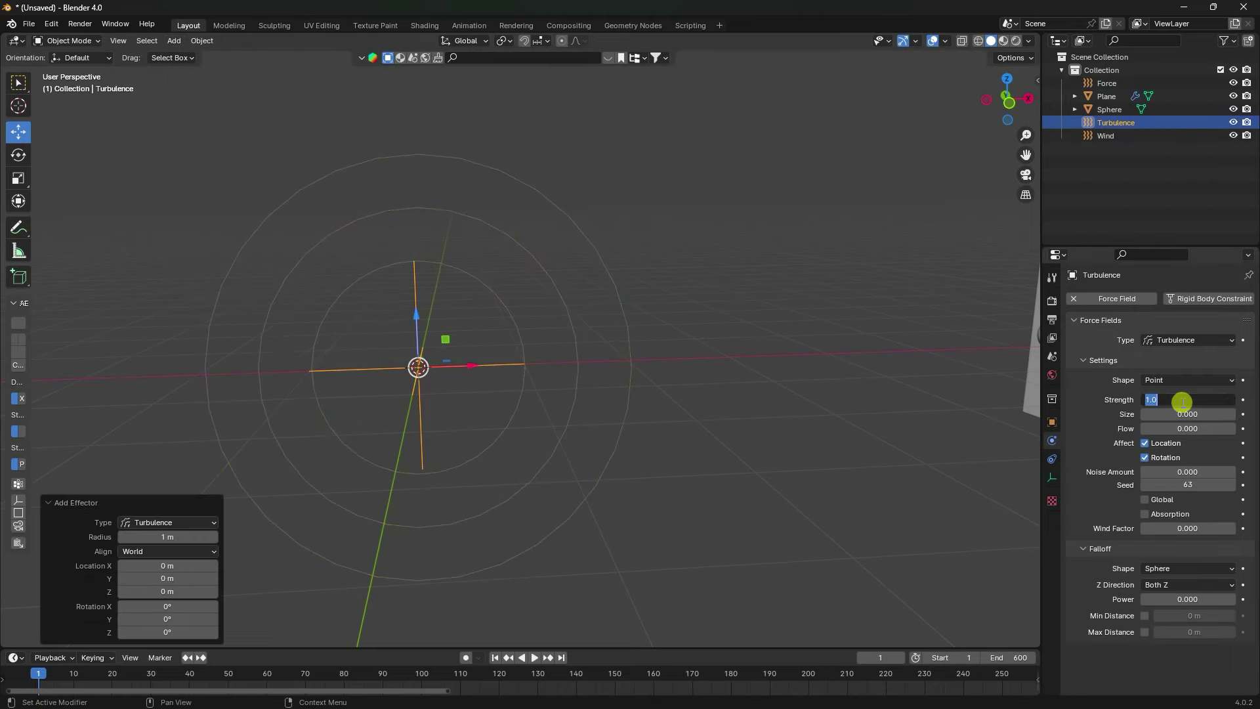
{"action": "key", "text": "Return"}
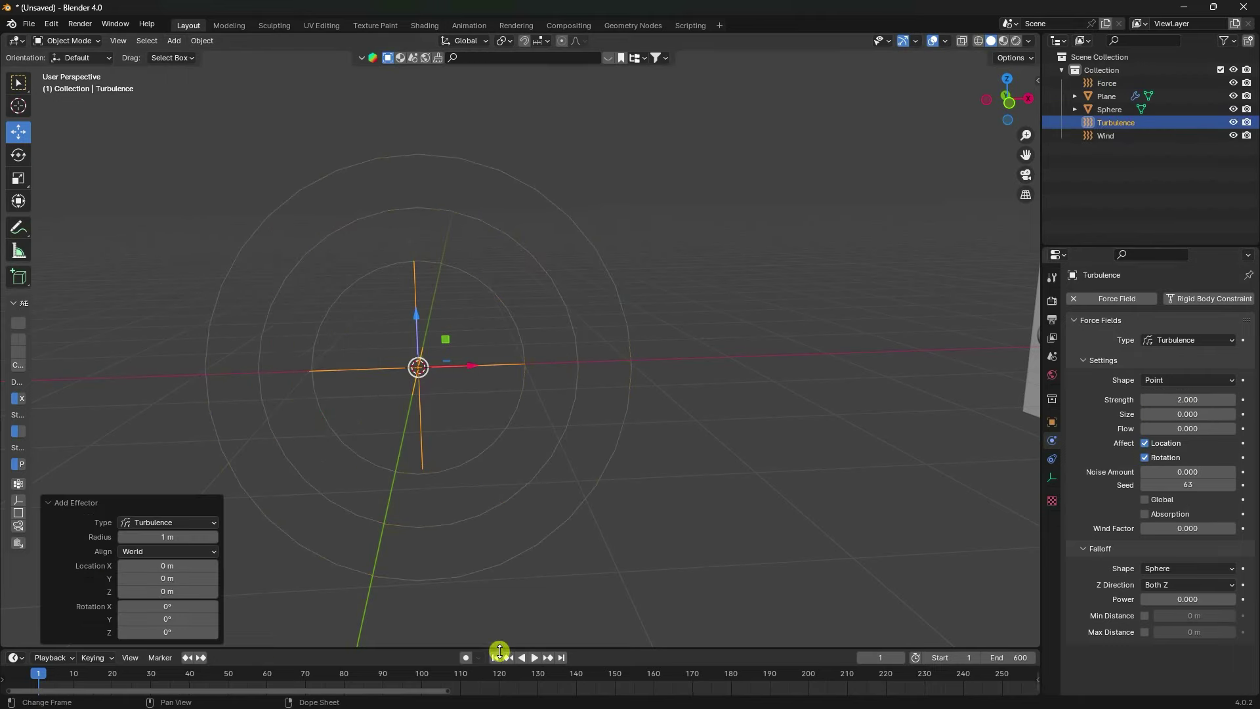
Play the simulation, orbiting around the swirling blob, then stop and return to frame 1
{"action": "left_click", "coordinate": [534, 658]}
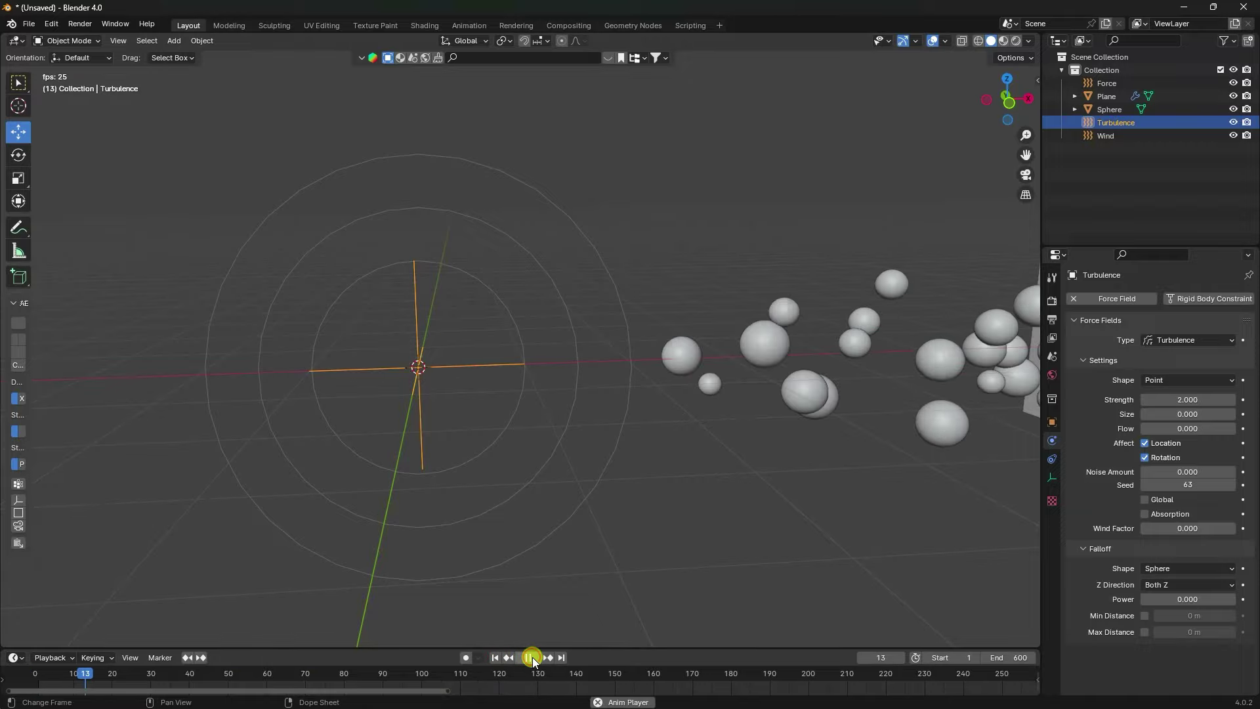
{"action": "middle_click_drag", "start_coordinate": [352, 301], "coordinate": [428, 365]}
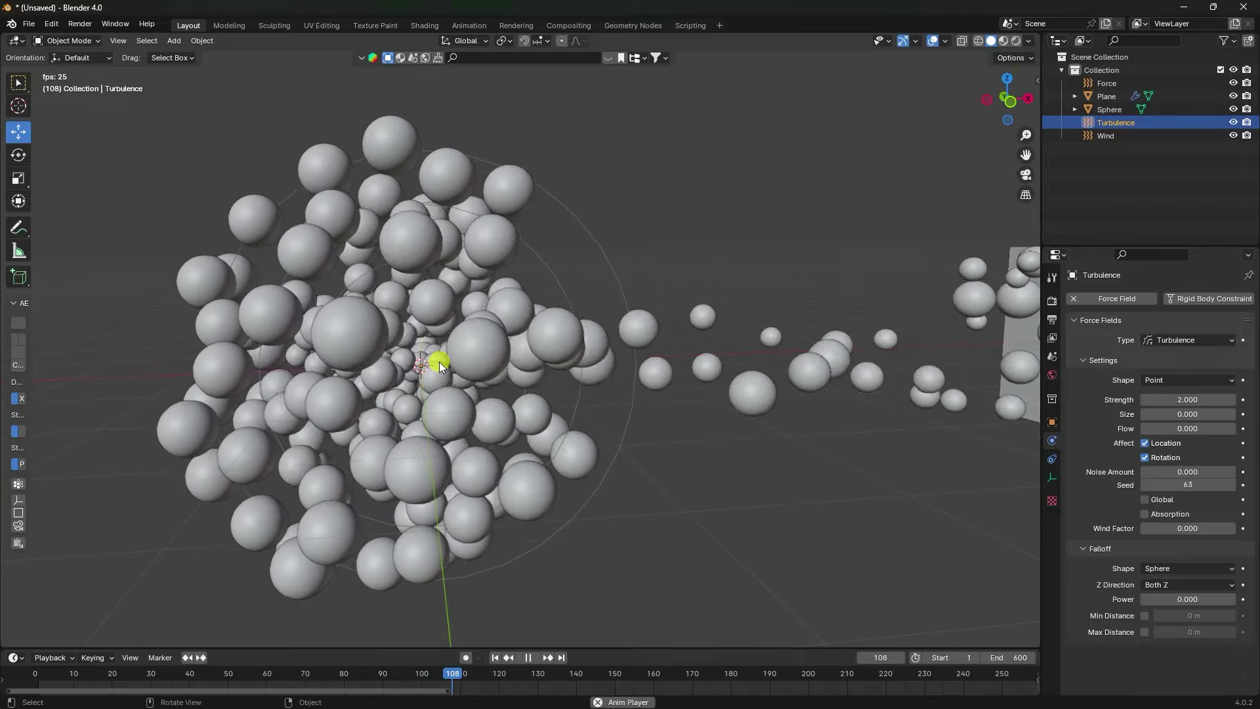
{"action": "middle_click_drag", "start_coordinate": [453, 403], "coordinate": [400, 301]}
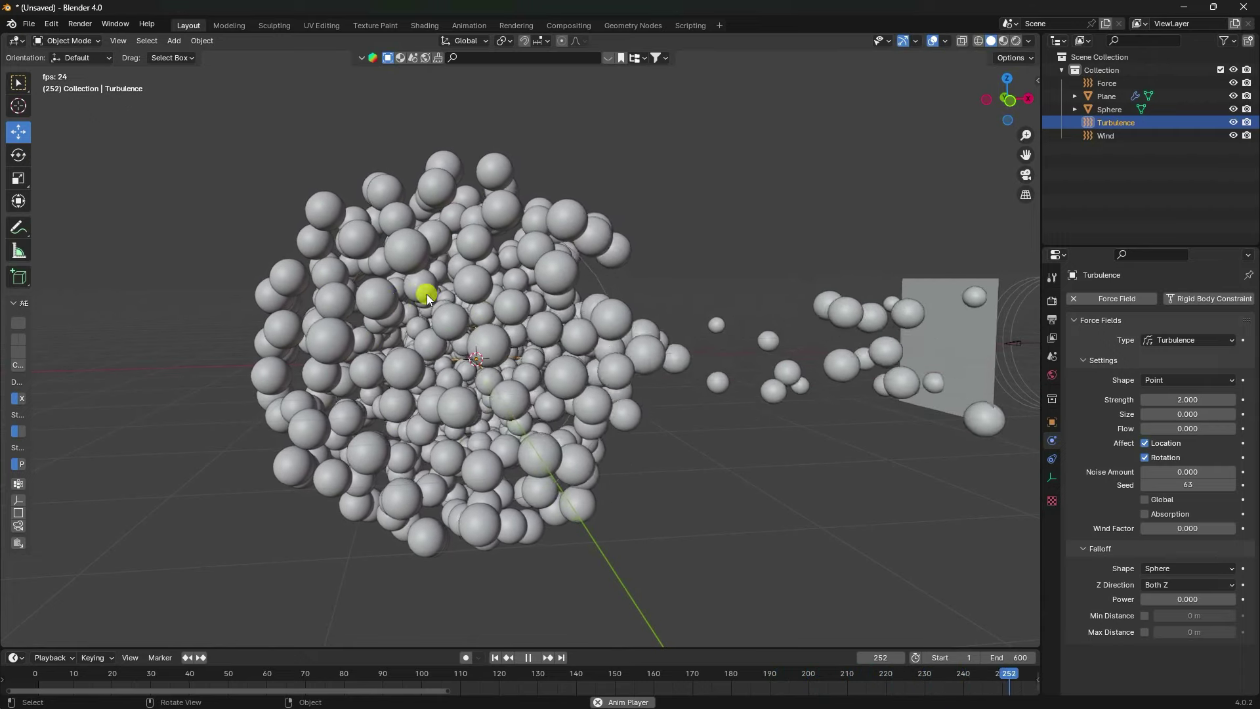
{"action": "left_click", "coordinate": [528, 658]}
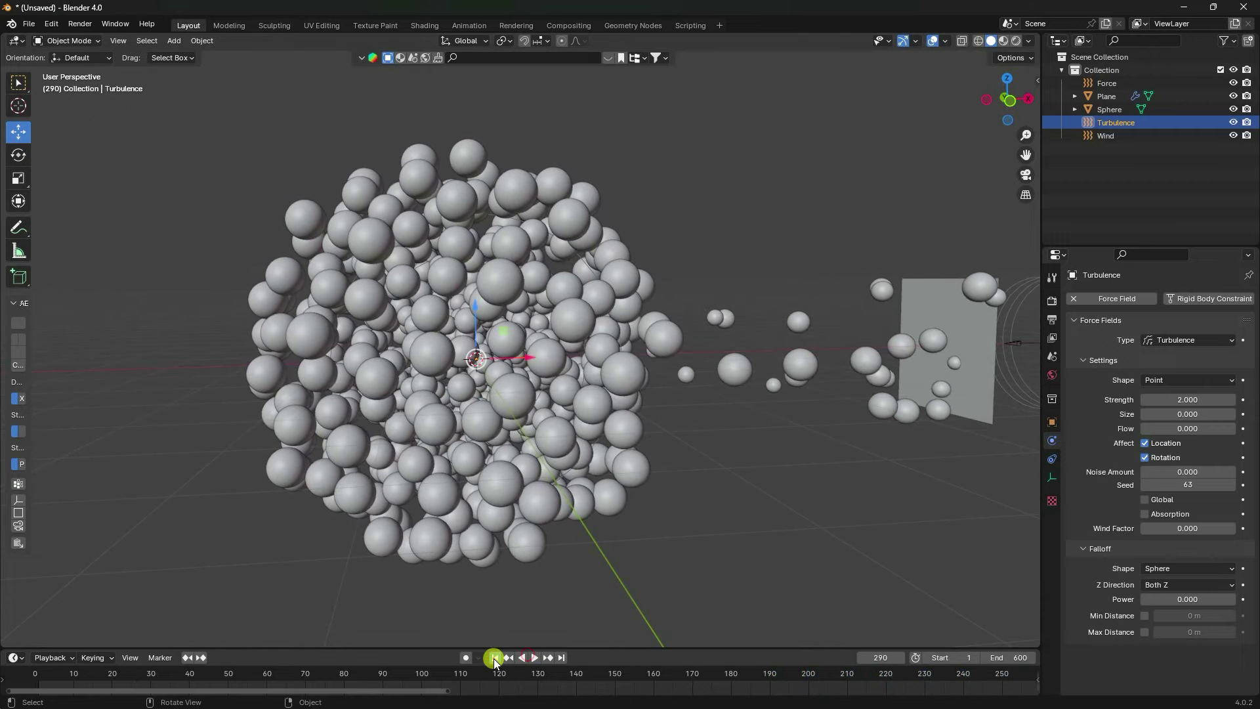
{"action": "left_click", "coordinate": [494, 658]}
Add a Vortex force field at the origin and preview it until frame 156
{"action": "left_click", "coordinate": [175, 38]}
{"action": "mouse_move", "coordinate": [195, 281]}
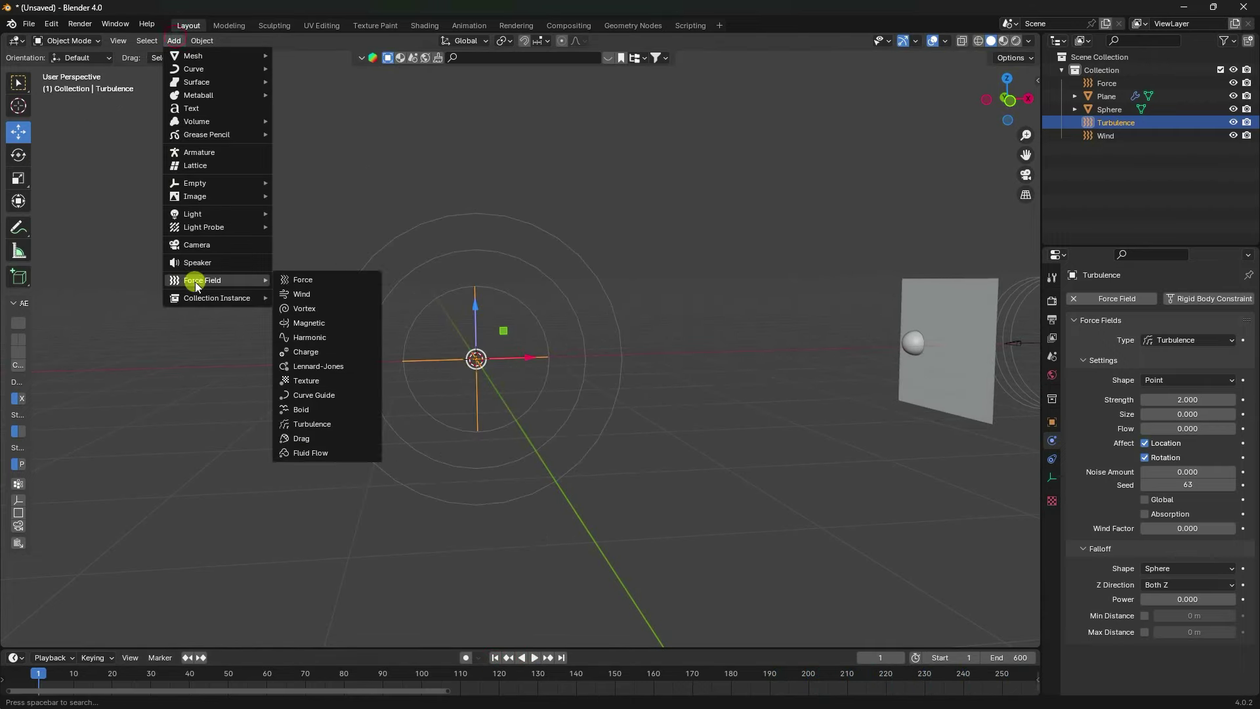
{"action": "left_click", "coordinate": [318, 307]}
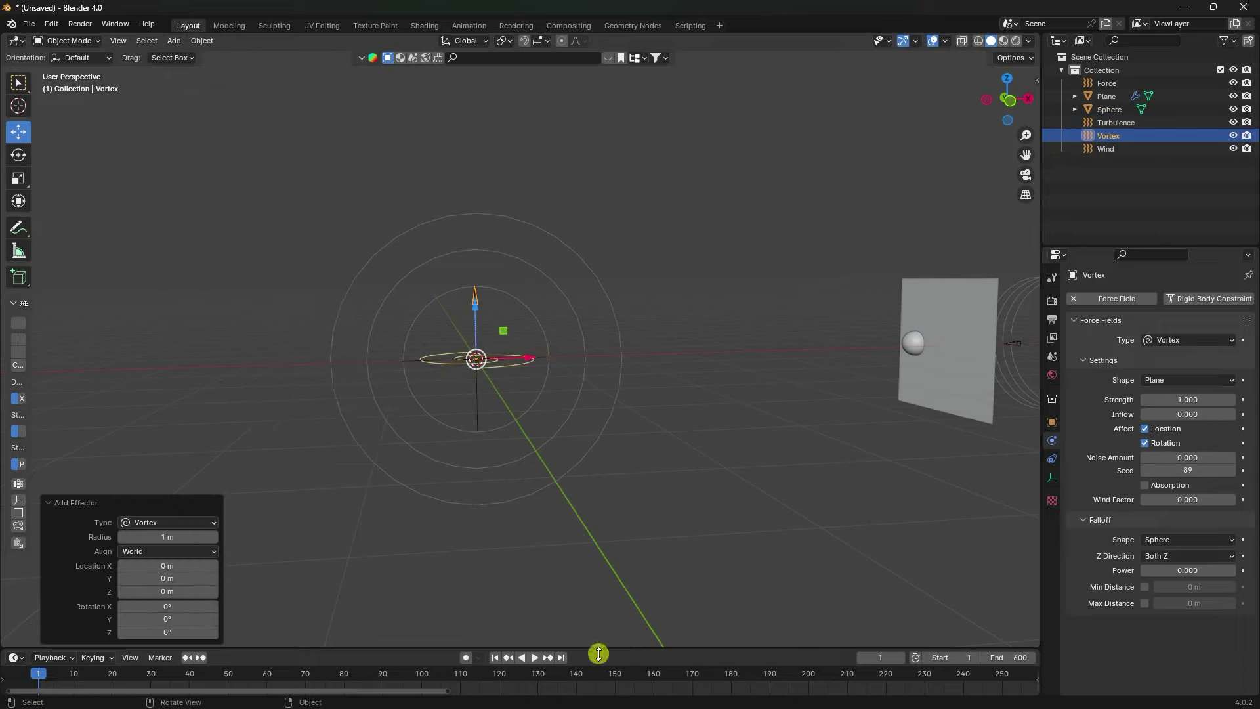
{"action": "left_click", "coordinate": [534, 658]}
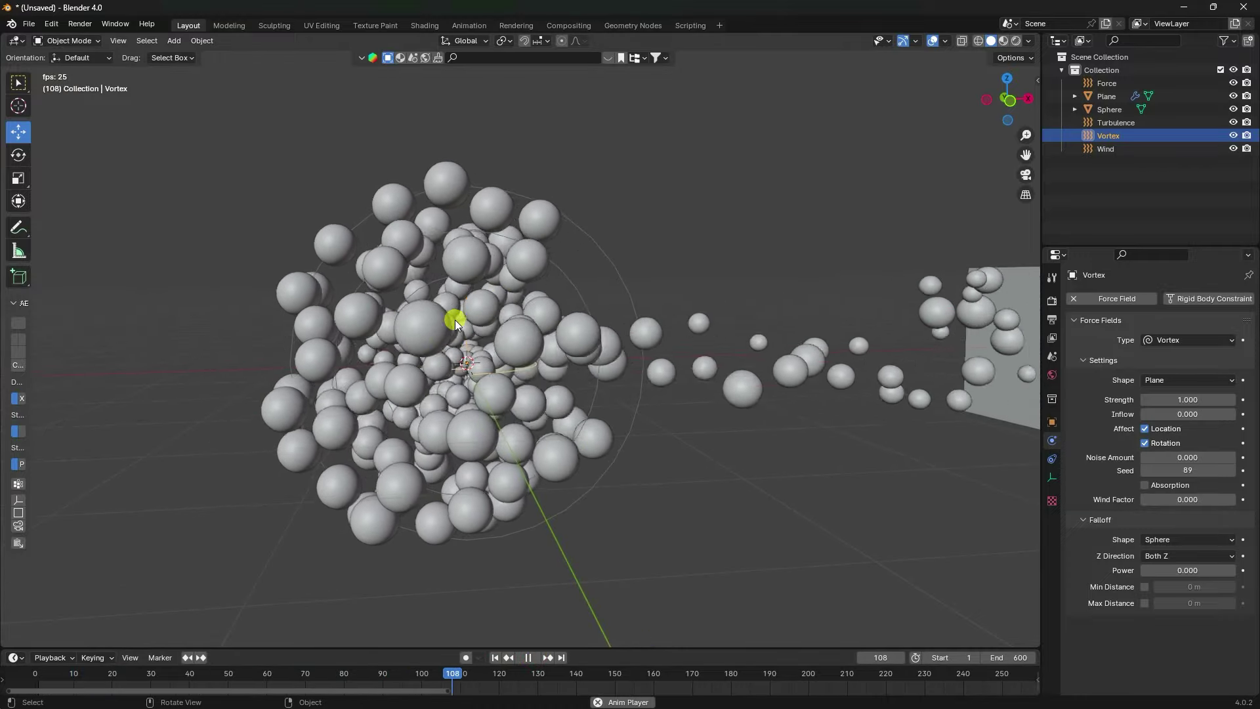
{"action": "left_click", "coordinate": [529, 657]}
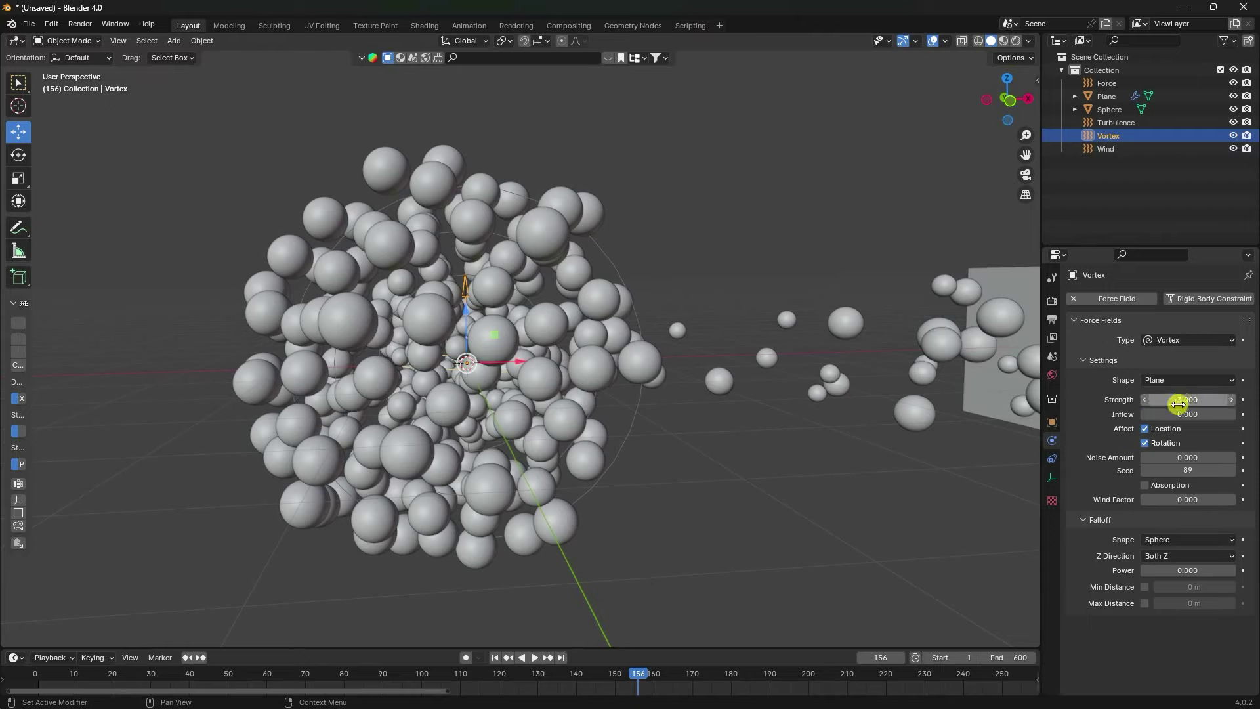
Replay the simulation with Vortex Strength 3 and widen the timeline to frames 0–700
{"action": "left_click", "coordinate": [497, 657]}
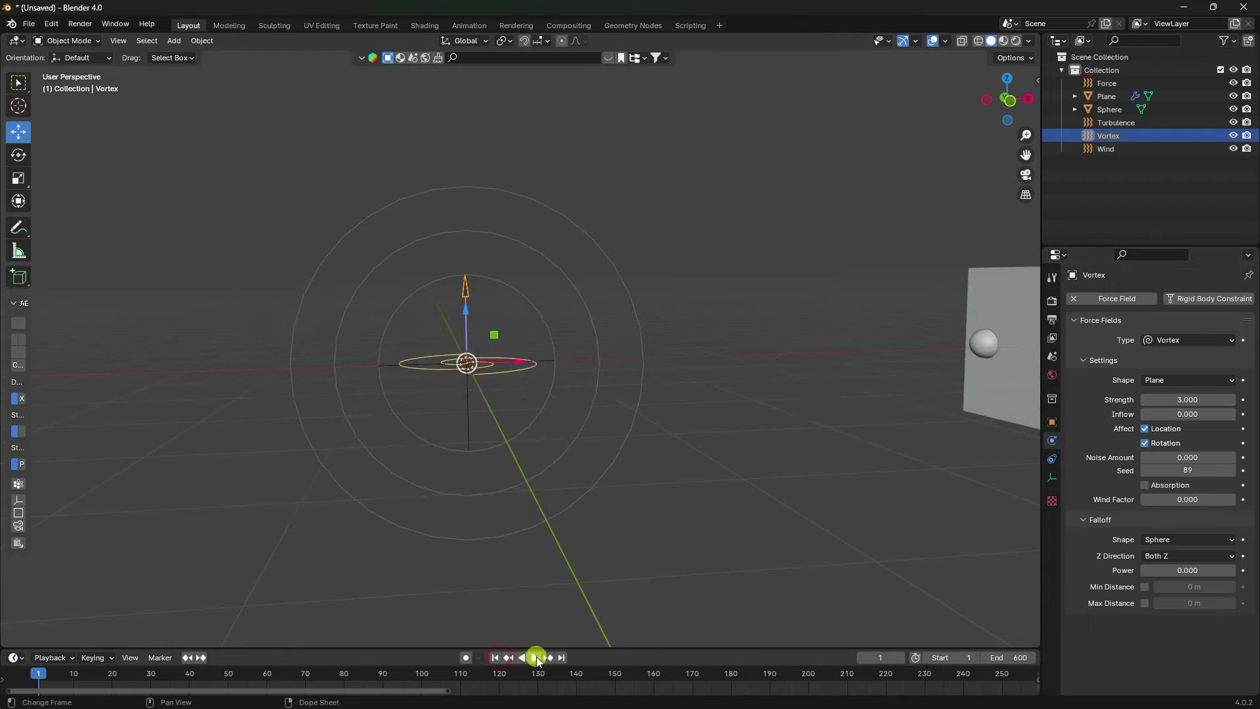
{"action": "left_click", "coordinate": [536, 657]}
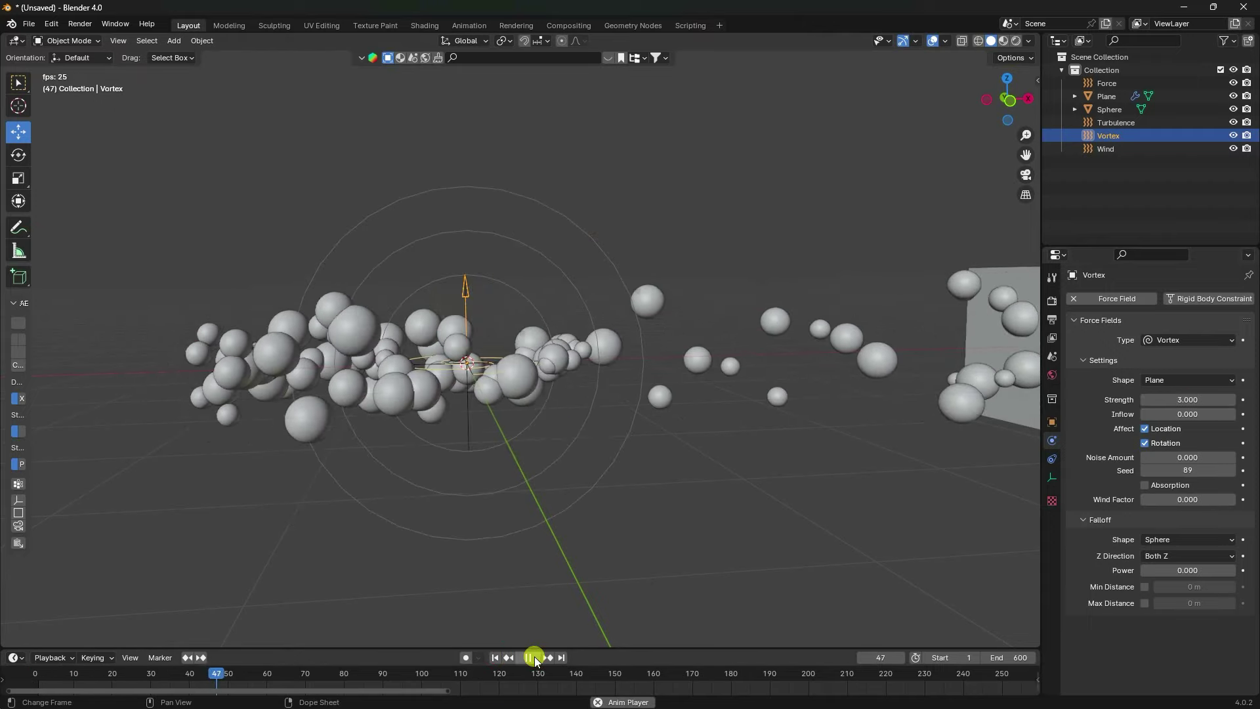
{"action": "scroll", "coordinate": [486, 384], "scroll_direction": "up", "scroll_amount": 4}
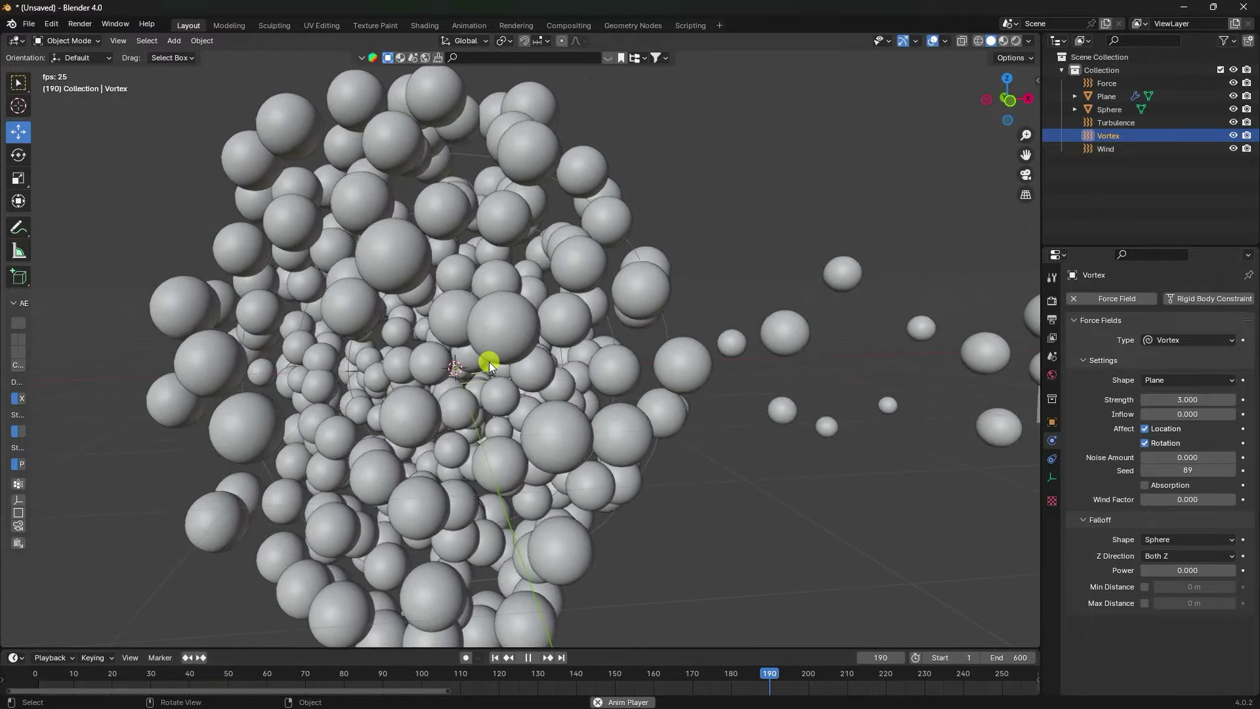
{"action": "left_click", "coordinate": [528, 658]}
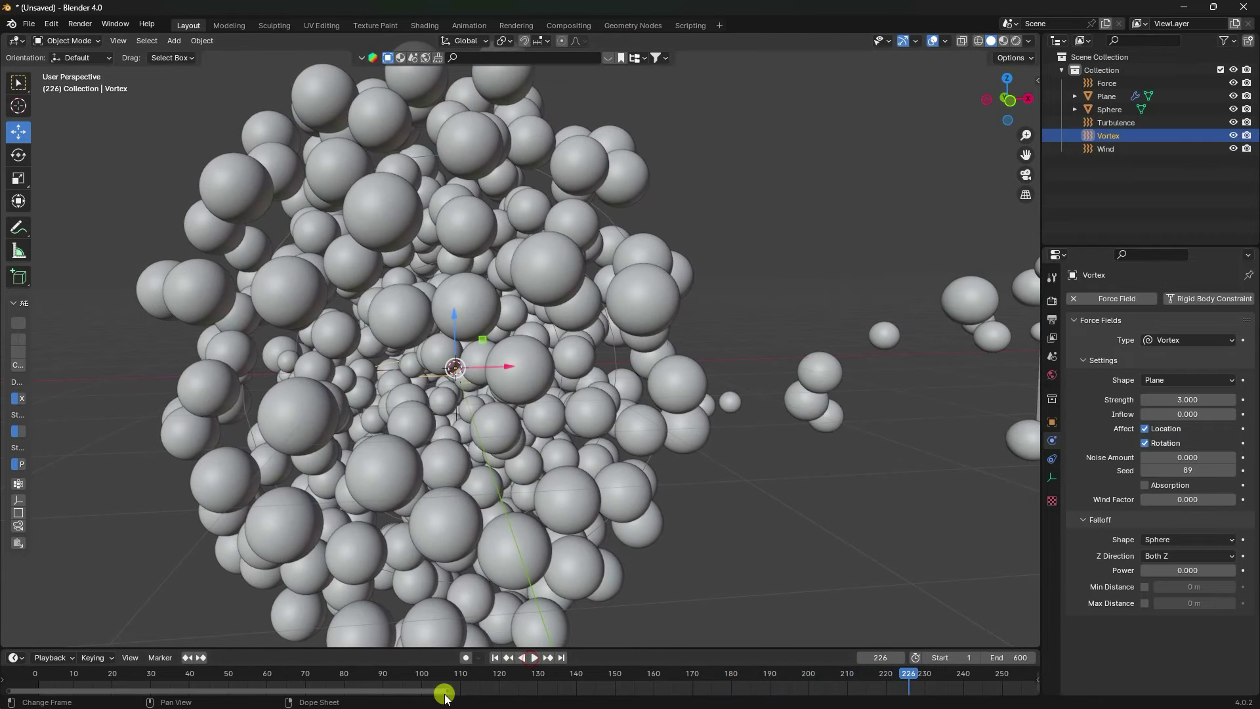
{"action": "left_click_drag", "start_coordinate": [446, 691], "coordinate": [1034, 690]}
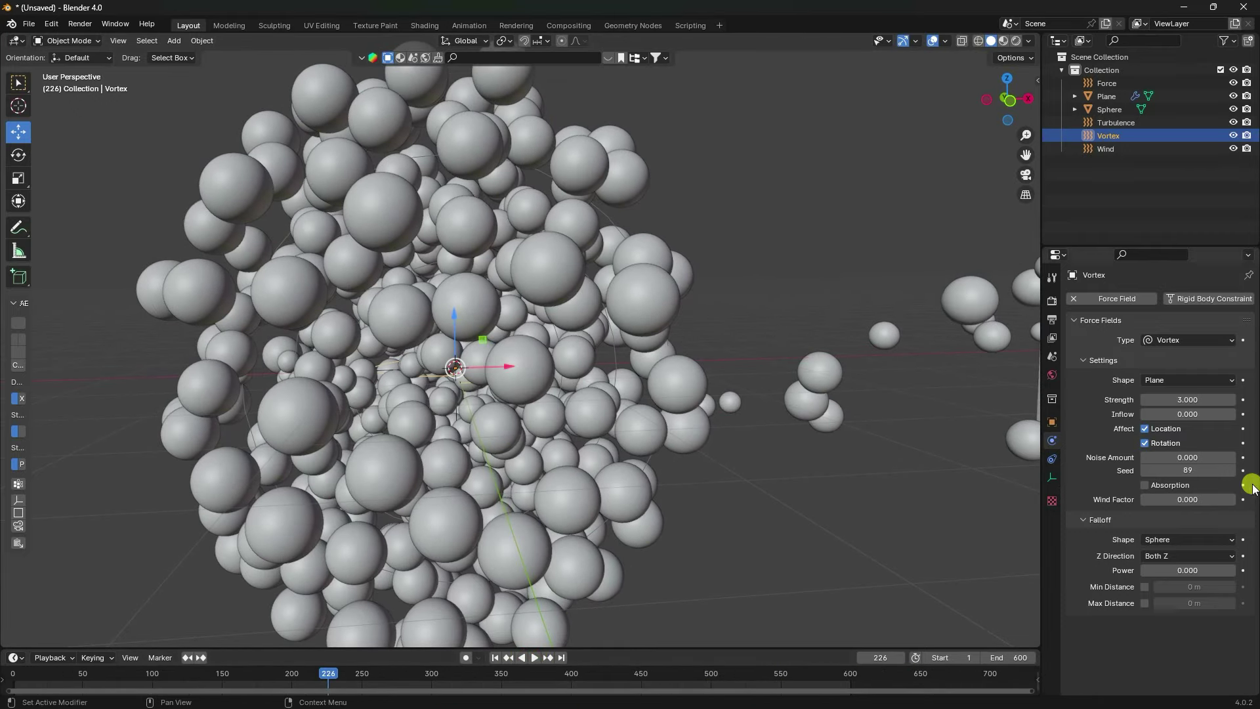
Keyframe Vortex rotation 0° at frame 1 and 360° on X, Y, Z at frame 600, then play
{"action": "left_click", "coordinate": [1053, 422]}
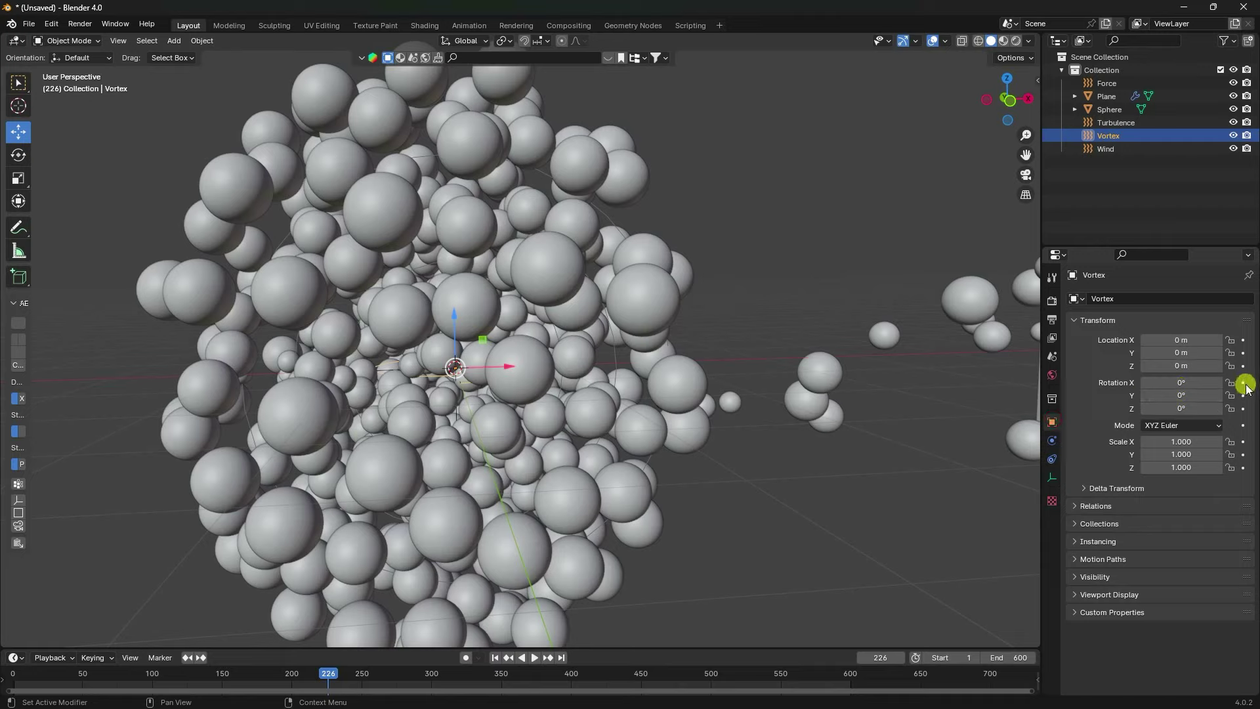
{"action": "left_click", "coordinate": [497, 657]}
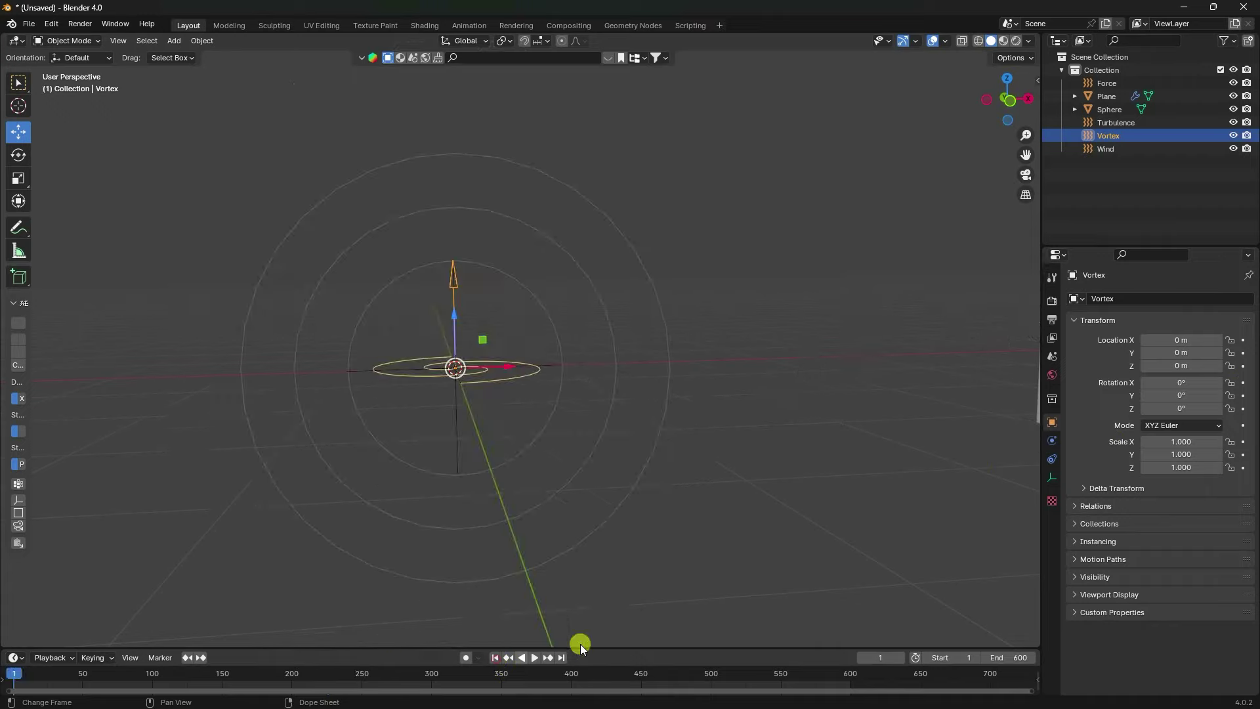
{"action": "left_click", "coordinate": [1244, 383]}
{"action": "left_click", "coordinate": [1243, 396]}
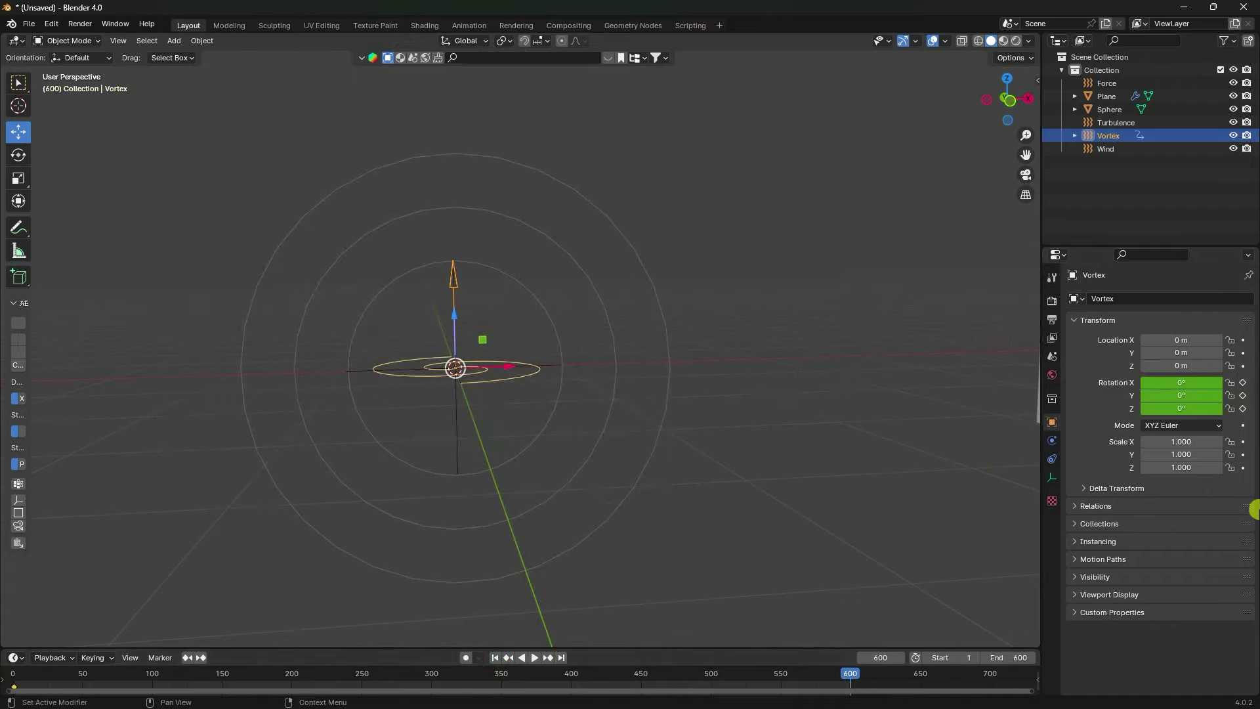
{"action": "left_click", "coordinate": [1190, 383]}
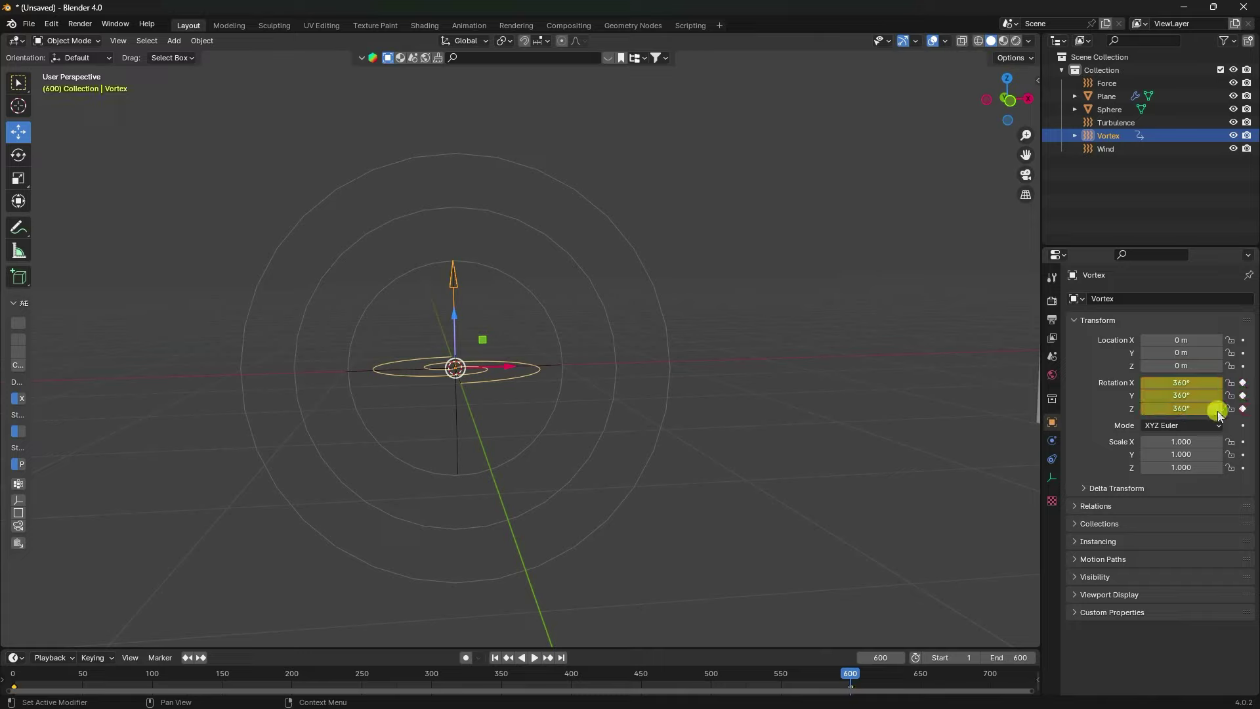
{"action": "left_click", "coordinate": [531, 659]}
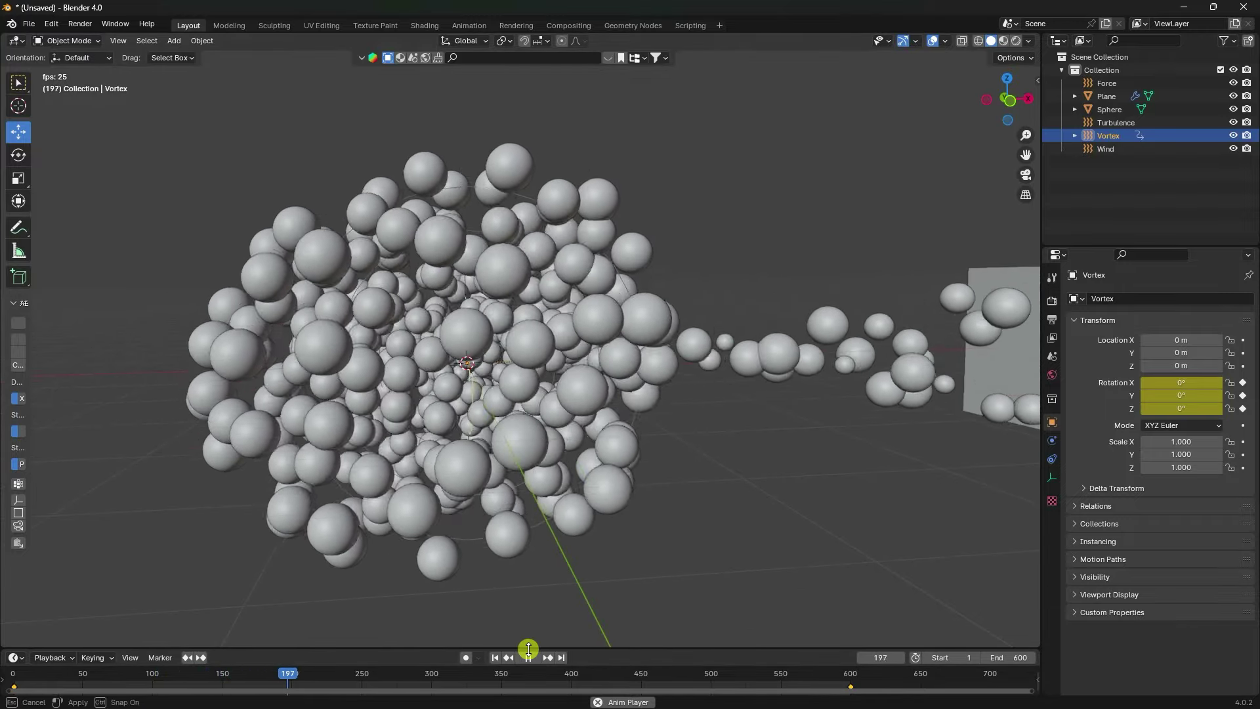
Move the Vortex's final rotation keyframe from frame 600 to about 500 and replay the swirl
{"action": "left_click", "coordinate": [528, 657]}
{"action": "left_click_drag", "start_coordinate": [530, 649], "coordinate": [543, 575]}
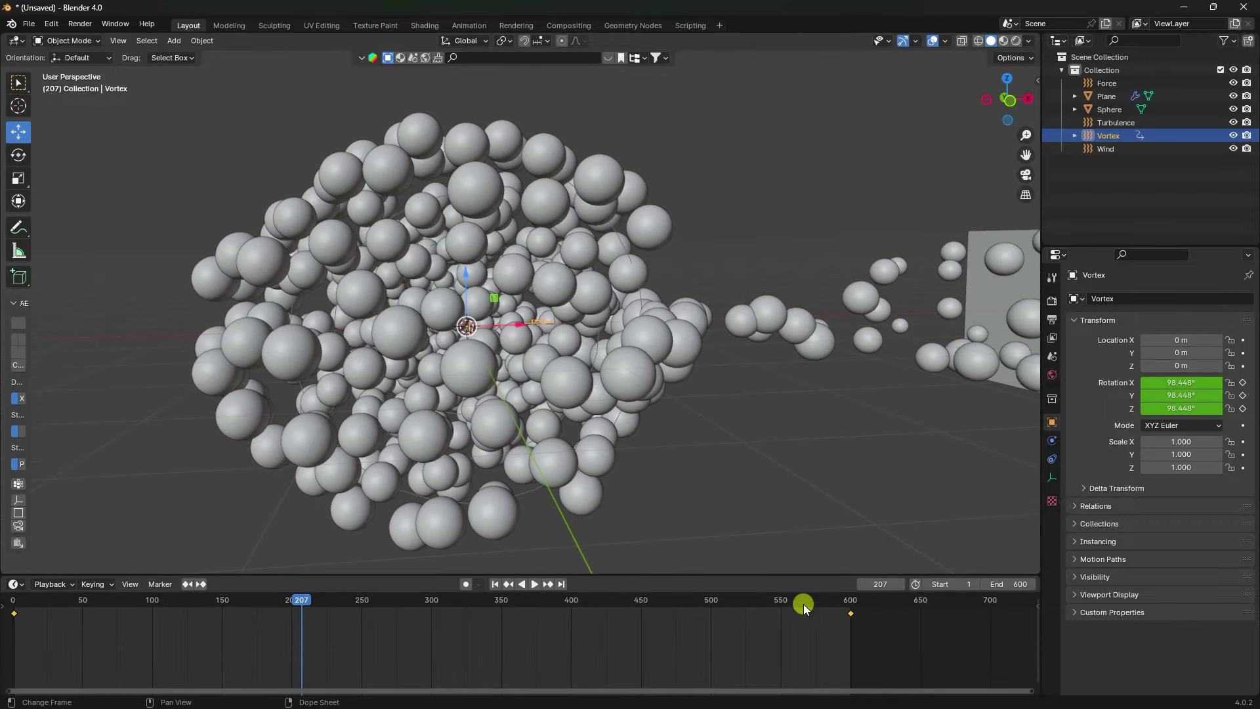
{"action": "left_click_drag", "start_coordinate": [842, 614], "coordinate": [711, 631]}
{"action": "left_click", "coordinate": [496, 586]}
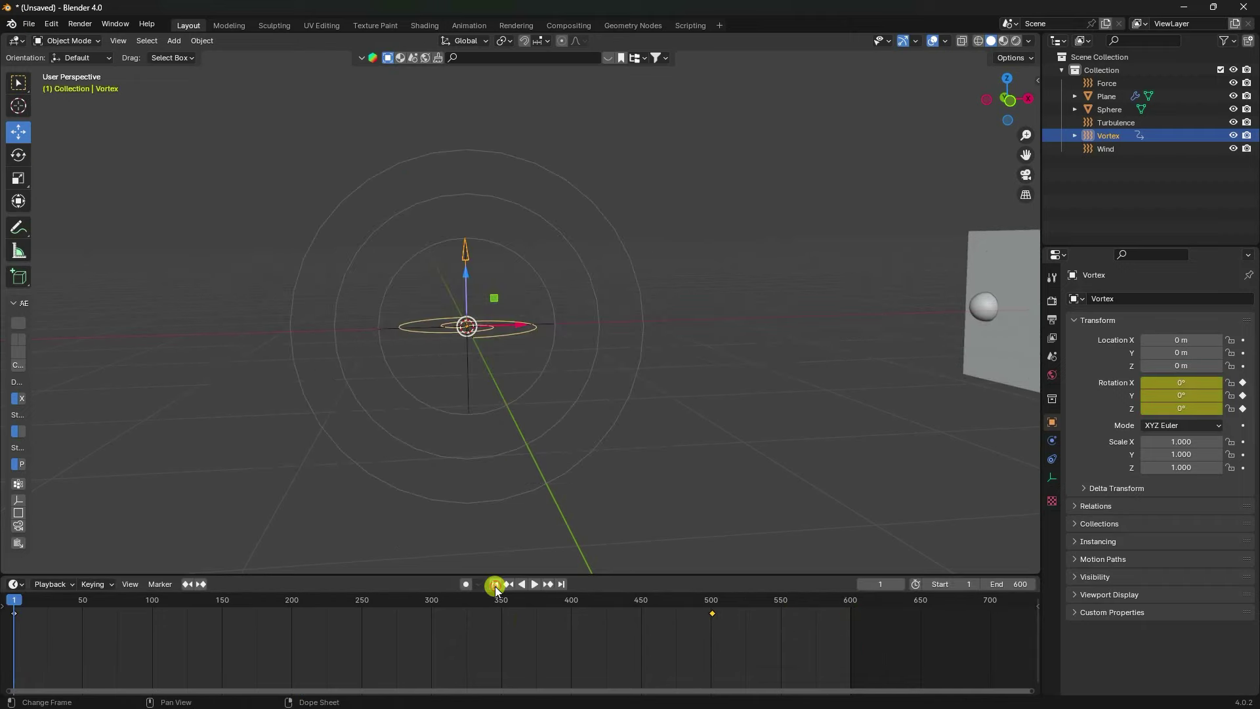
{"action": "left_click", "coordinate": [535, 584]}
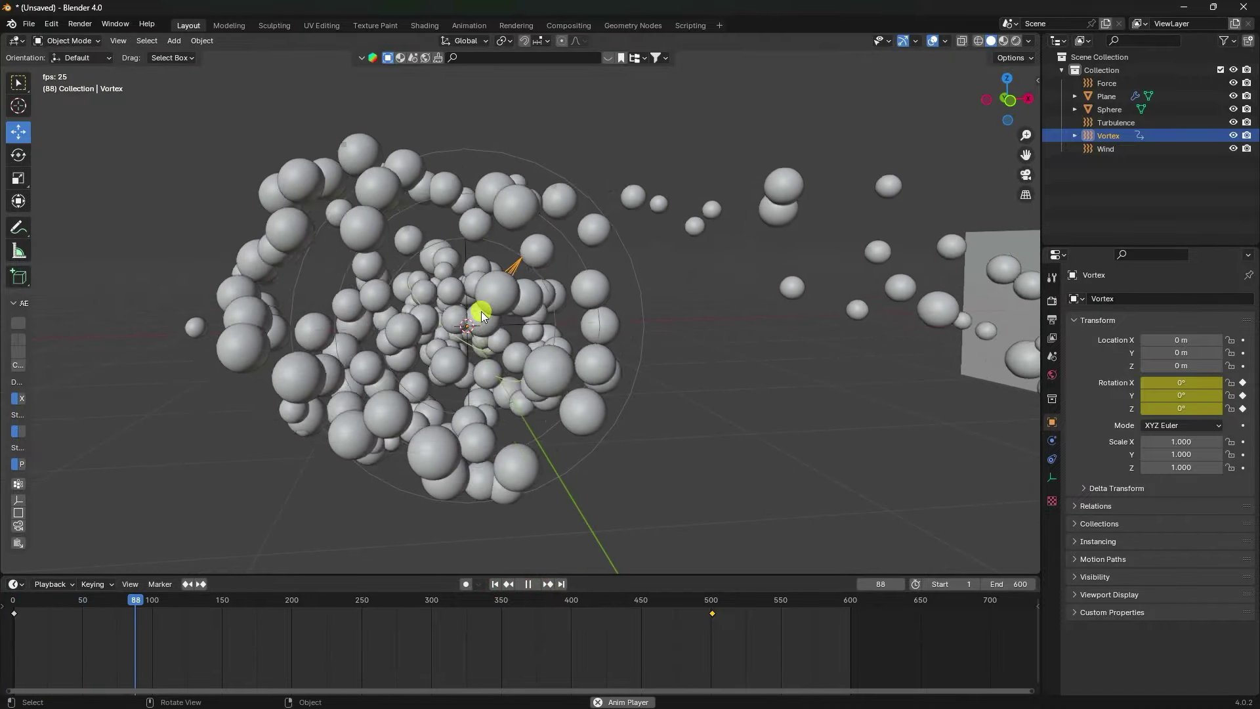
{"action": "left_click_drag", "start_coordinate": [421, 577], "coordinate": [404, 657]}
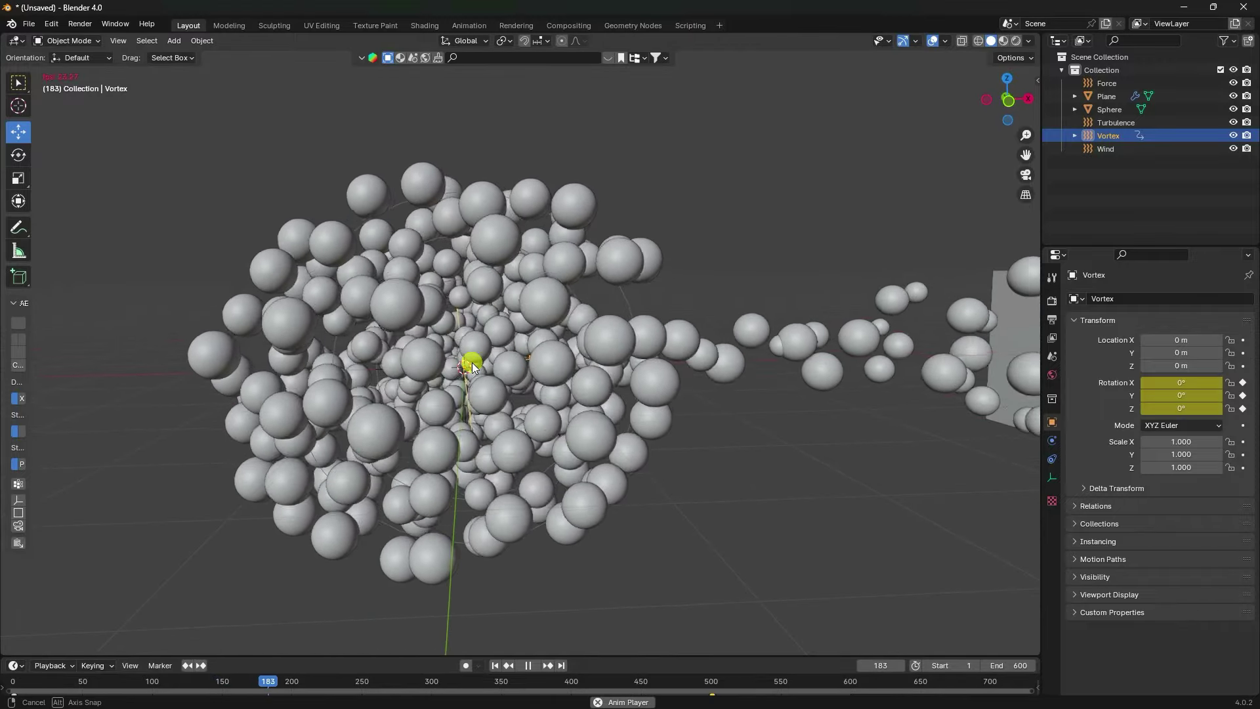
Stop playback at frame 215 and add a camera aligned to the current view
{"action": "left_click", "coordinate": [529, 666]}
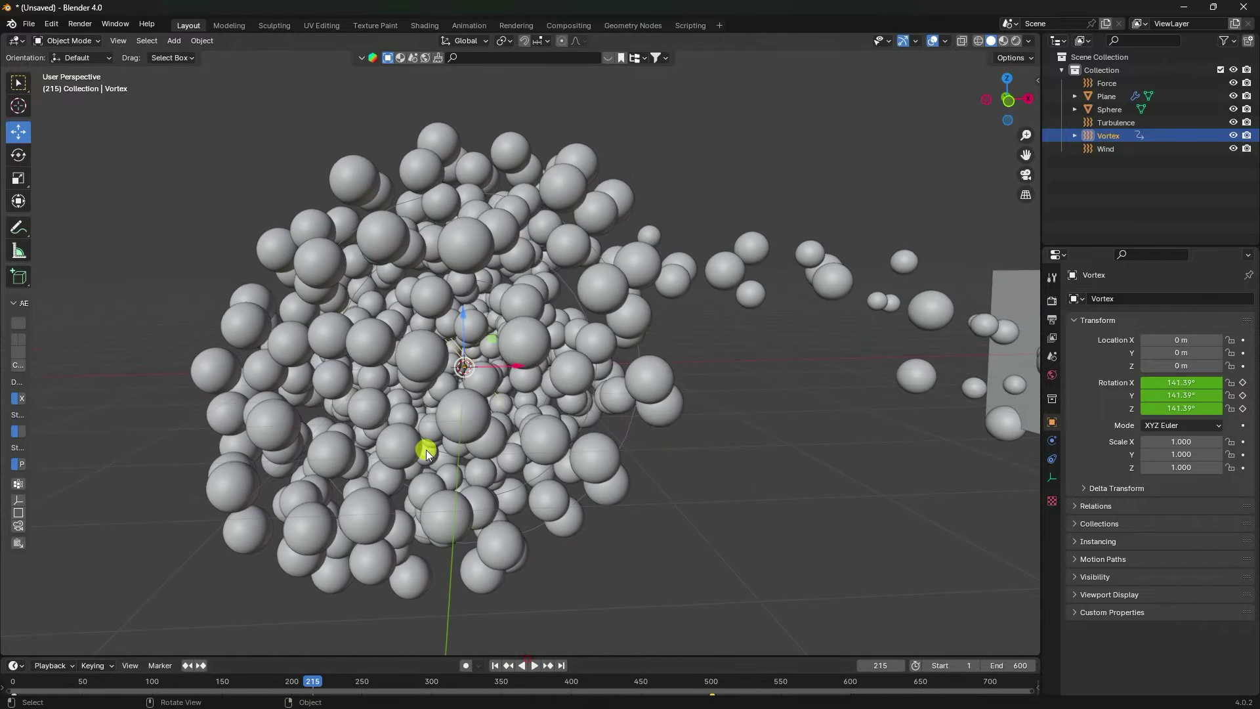
{"action": "left_click", "coordinate": [174, 40]}
{"action": "left_click", "coordinate": [207, 246]}
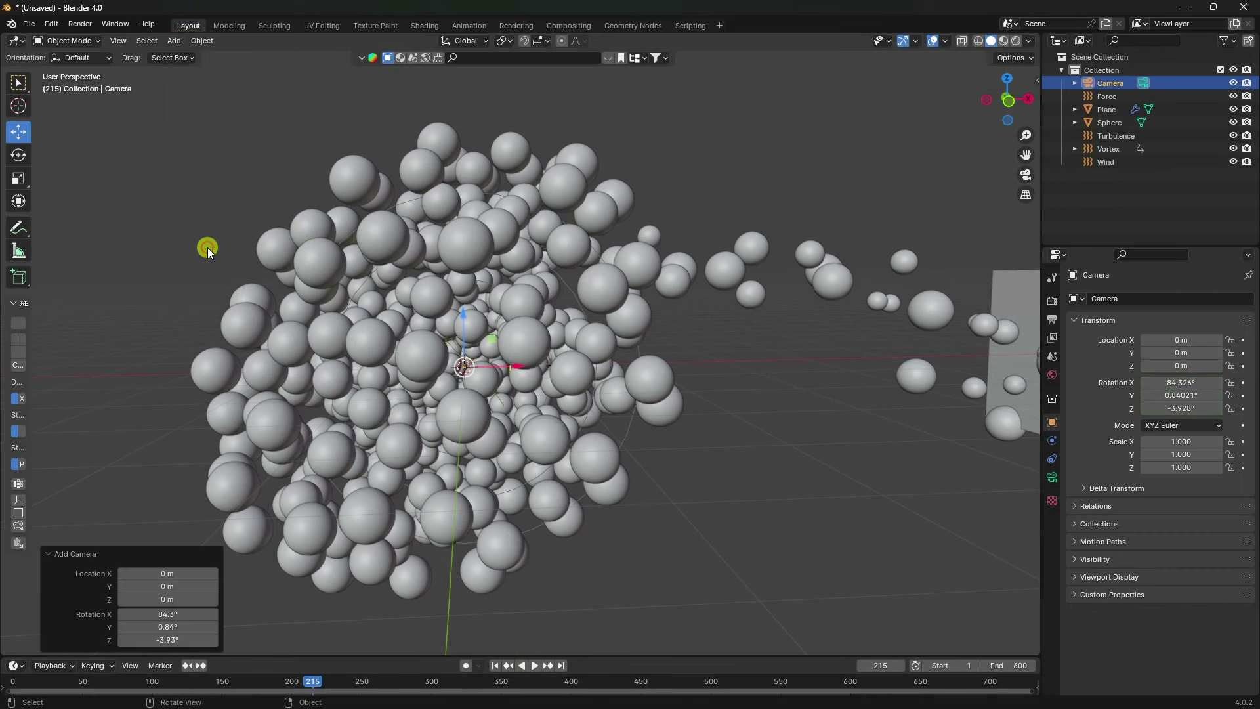
{"action": "key", "text": "ctrl+alt+KP_0"}
Set the camera's rotation to 90°, 0°, 0°
{"action": "left_click", "coordinate": [1111, 95]}
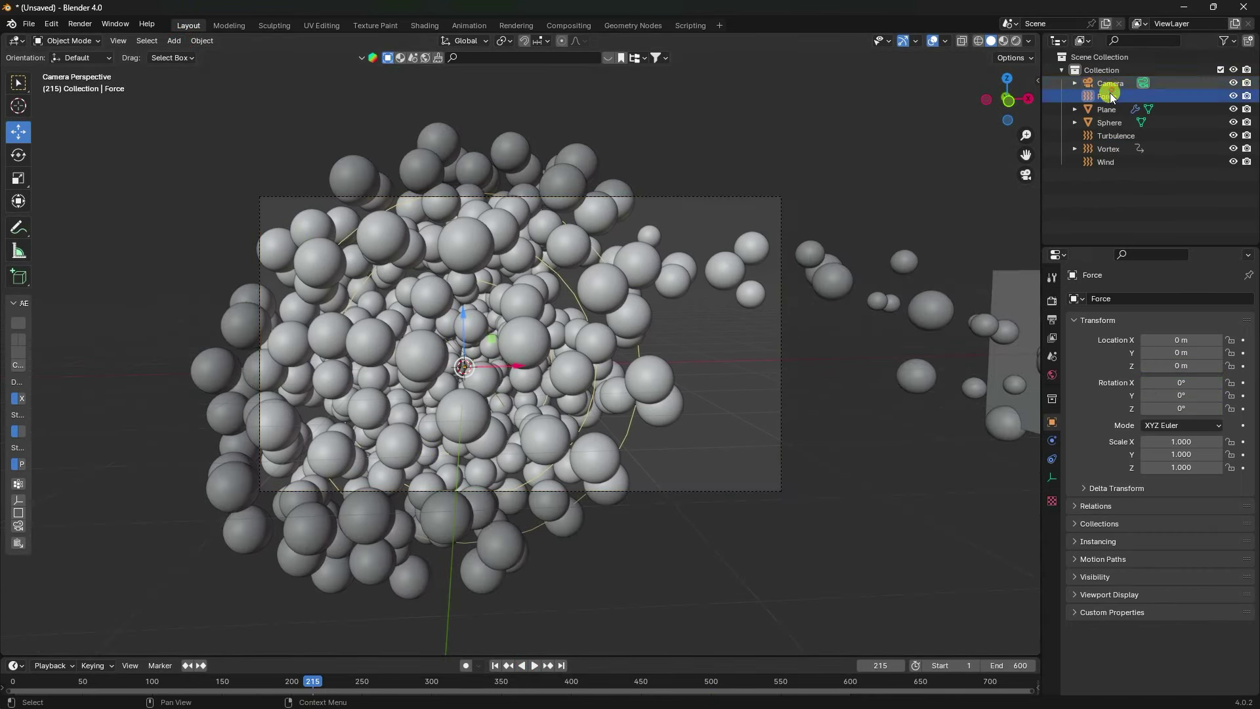
{"action": "left_click", "coordinate": [1109, 73]}
{"action": "left_click", "coordinate": [1112, 82]}
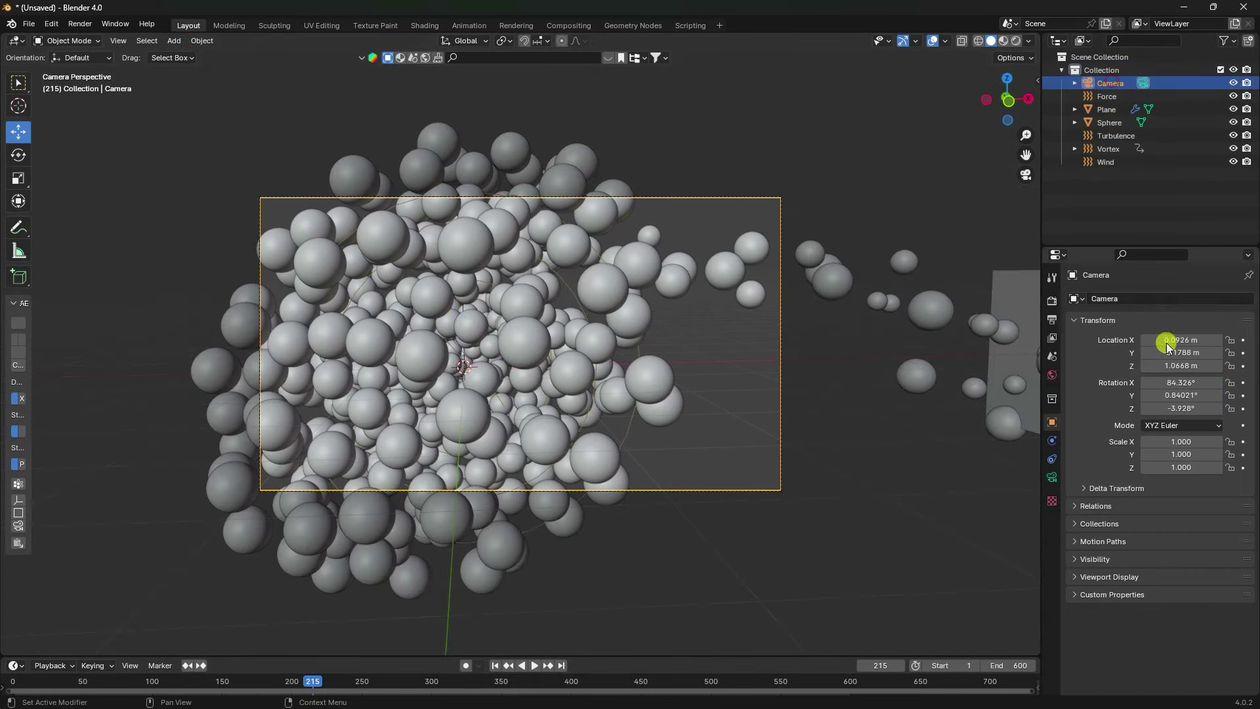
{"action": "left_click", "coordinate": [1190, 381]}
{"action": "type", "text": "90"}
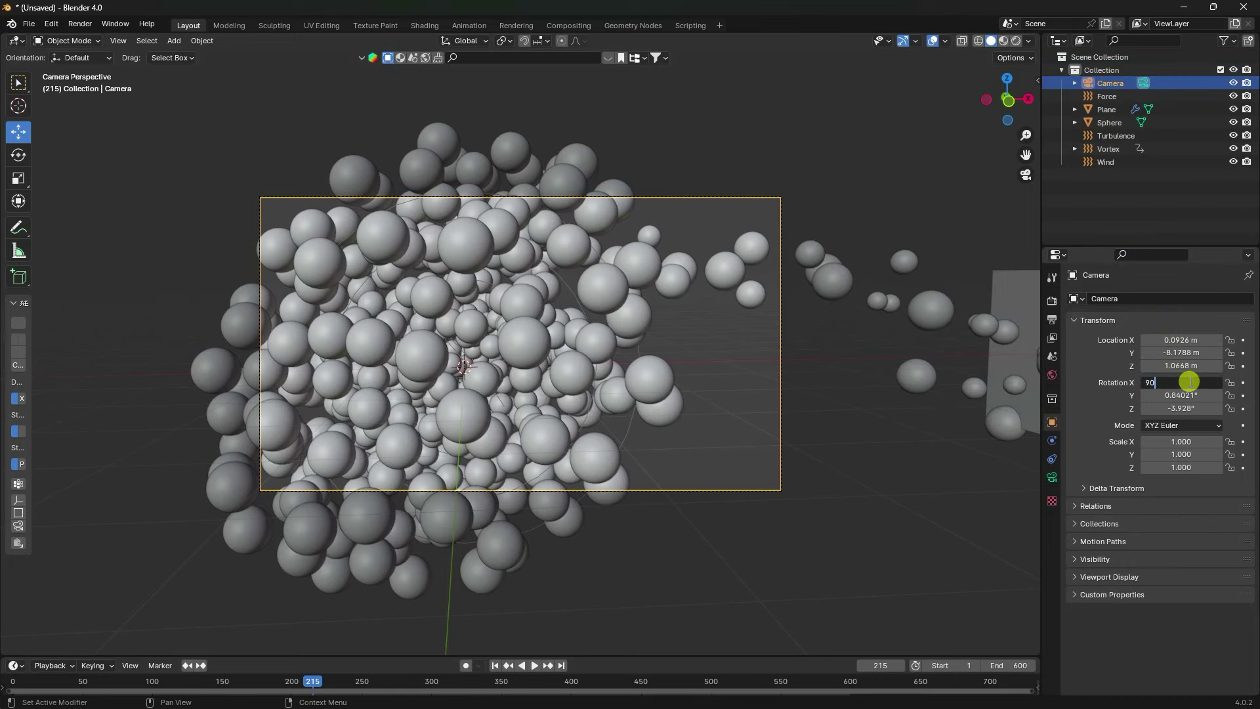
{"action": "key", "text": "Tab"}
{"action": "type", "text": "0"}
{"action": "key", "text": "Tab"}
{"action": "type", "text": "0"}
{"action": "key", "text": "Return"}
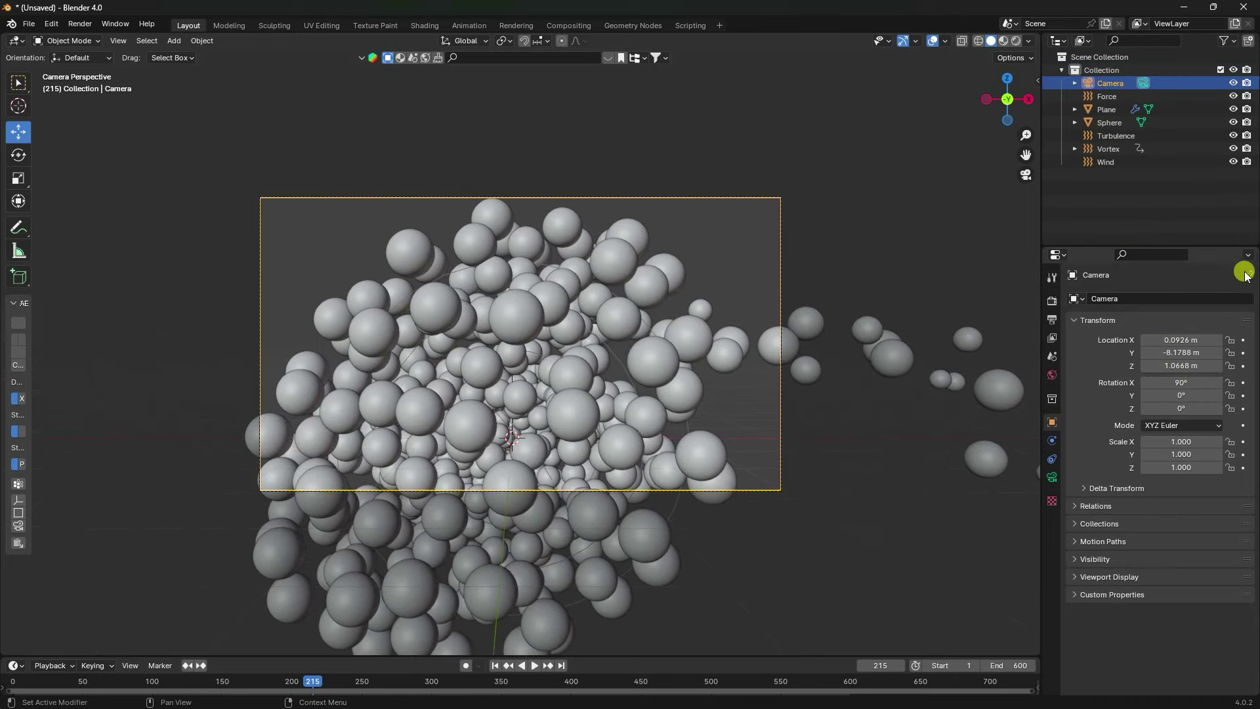
Place the camera at X 0 and Z 0, and pull it back along Y
{"action": "left_click", "coordinate": [1178, 339]}
{"action": "type", "text": "0"}
{"action": "key", "text": "Tab"}
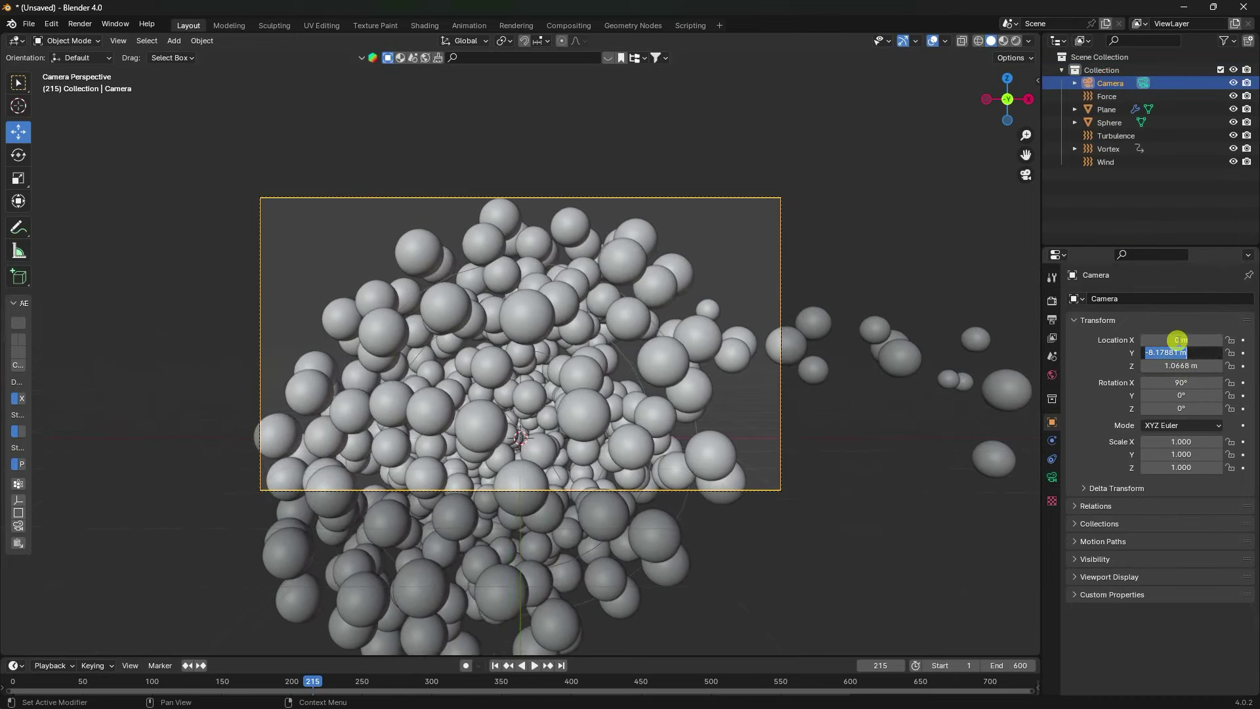
{"action": "key", "text": "Tab"}
{"action": "type", "text": "0"}
{"action": "key", "text": "Return"}
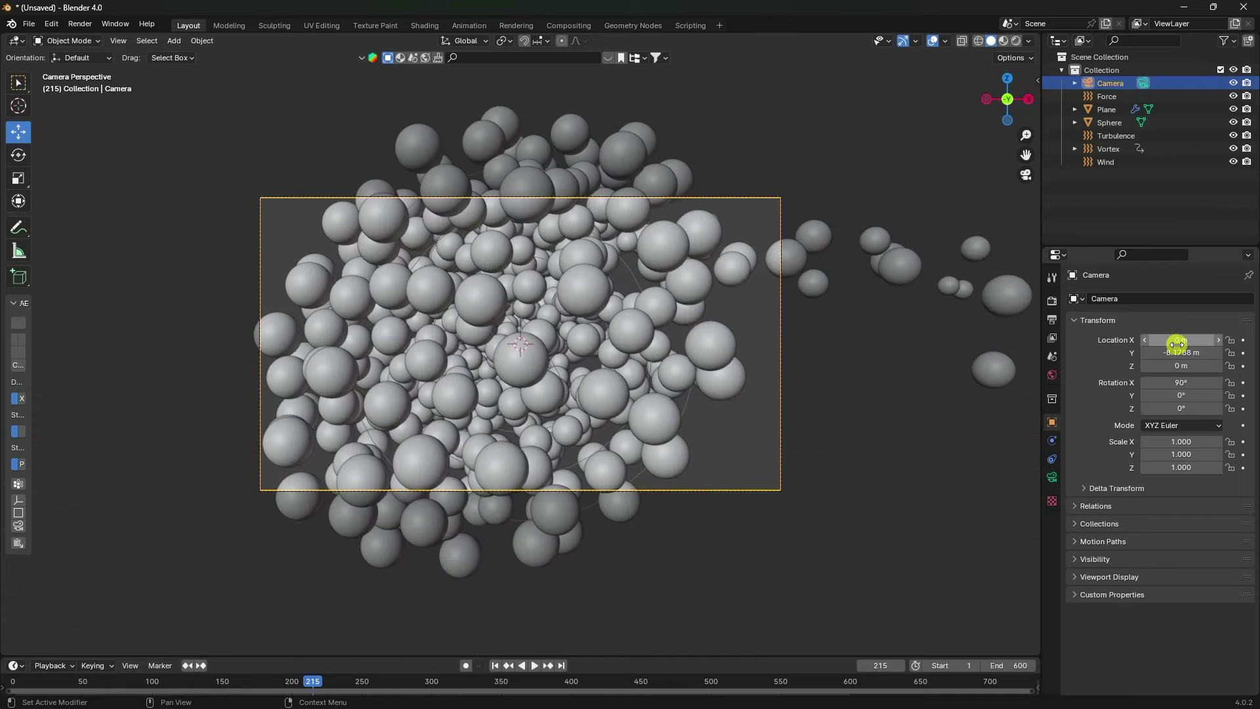
{"action": "left_click_drag", "start_coordinate": [1184, 353], "coordinate": [740, 473]}
{"action": "scroll", "coordinate": [541, 250], "scroll_direction": "up", "scroll_amount": 2}
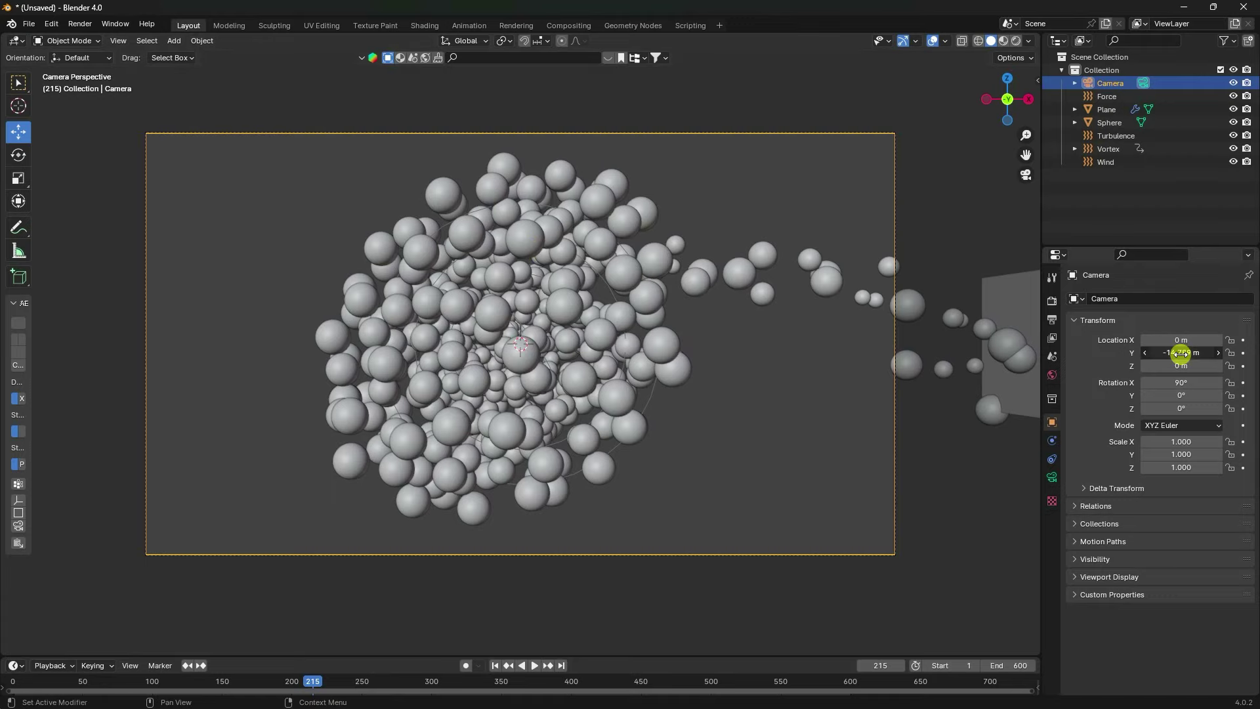
Fix the camera at Y −20 m and replay the simulation from frame 1, stopping at frame 308
{"action": "key", "text": "Return"}
{"action": "scroll", "coordinate": [637, 324], "scroll_direction": "up", "scroll_amount": 2}
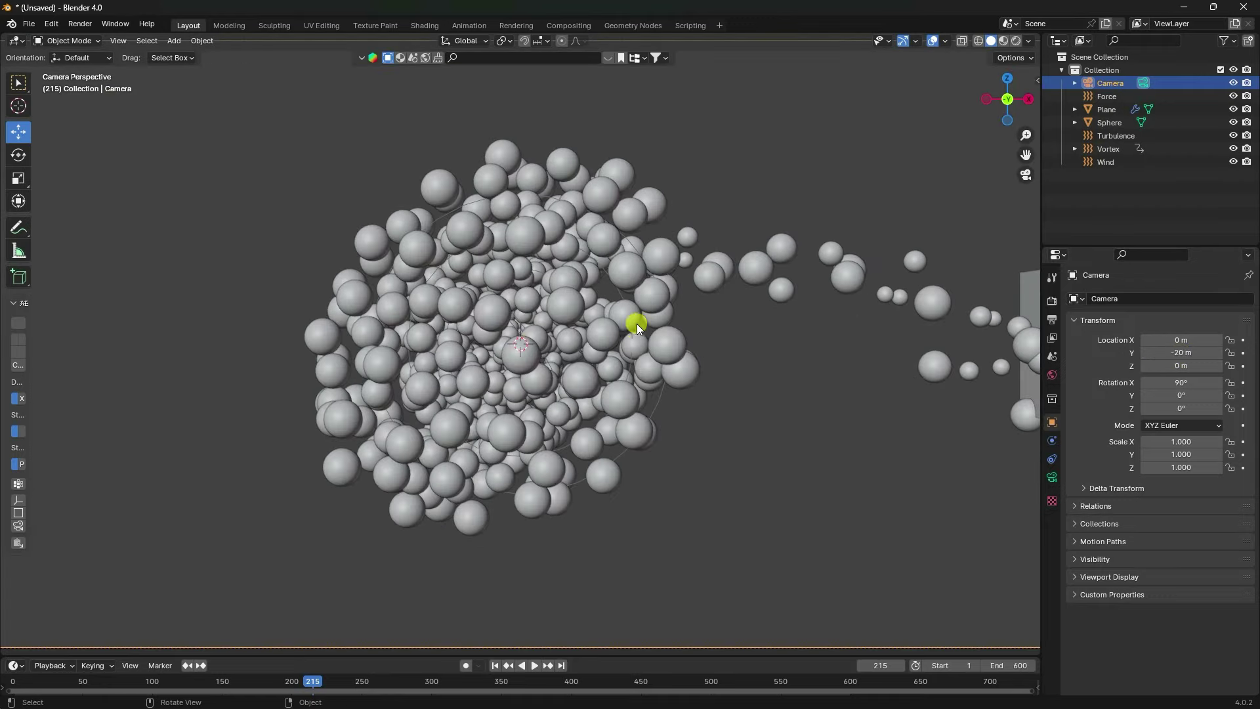
{"action": "left_click", "coordinate": [495, 665]}
{"action": "left_click", "coordinate": [535, 666]}
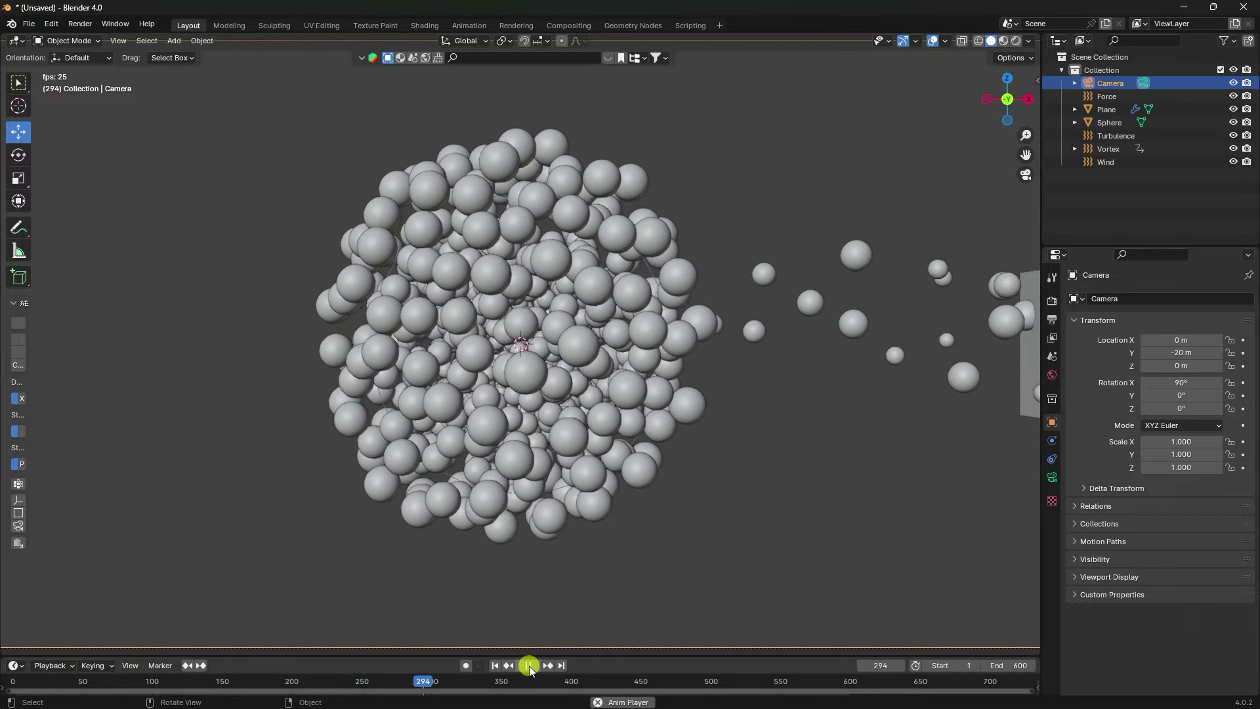
{"action": "left_click", "coordinate": [529, 667]}
{"action": "left_click", "coordinate": [174, 41]}
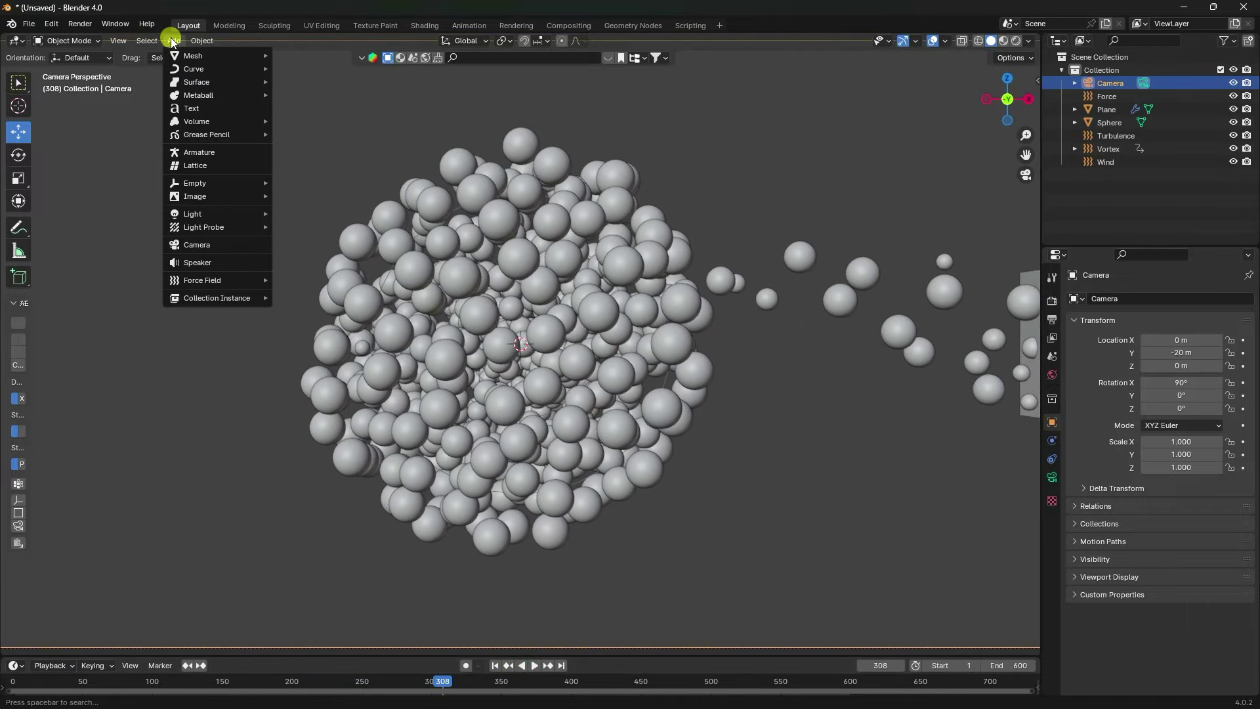
Add a new plane and scale it up to roughly 10.8
{"action": "left_click", "coordinate": [172, 41]}
{"action": "left_click", "coordinate": [172, 40]}
{"action": "mouse_move", "coordinate": [183, 58]}
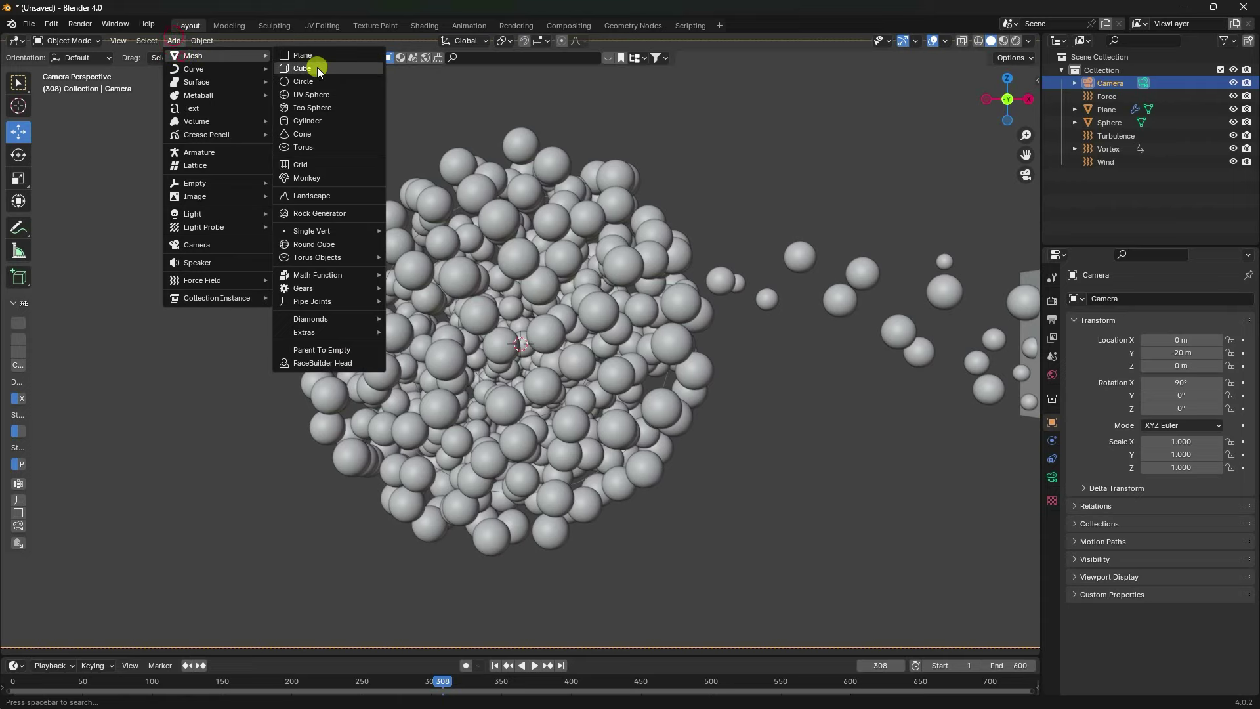
{"action": "left_click", "coordinate": [318, 59]}
{"action": "middle_click_drag", "start_coordinate": [584, 314], "coordinate": [678, 345]}
{"action": "key", "text": "s"}
{"action": "left_click", "coordinate": [856, 223]}
{"action": "key", "text": "s"}
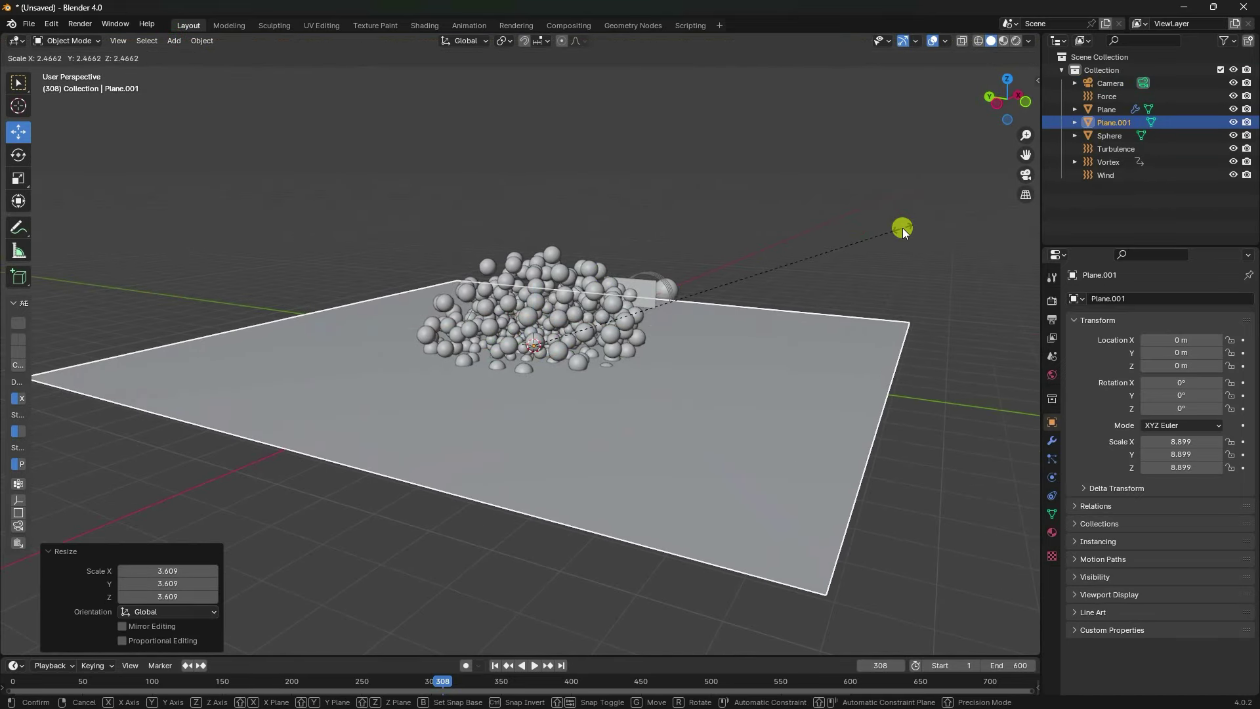
{"action": "left_click", "coordinate": [982, 201]}
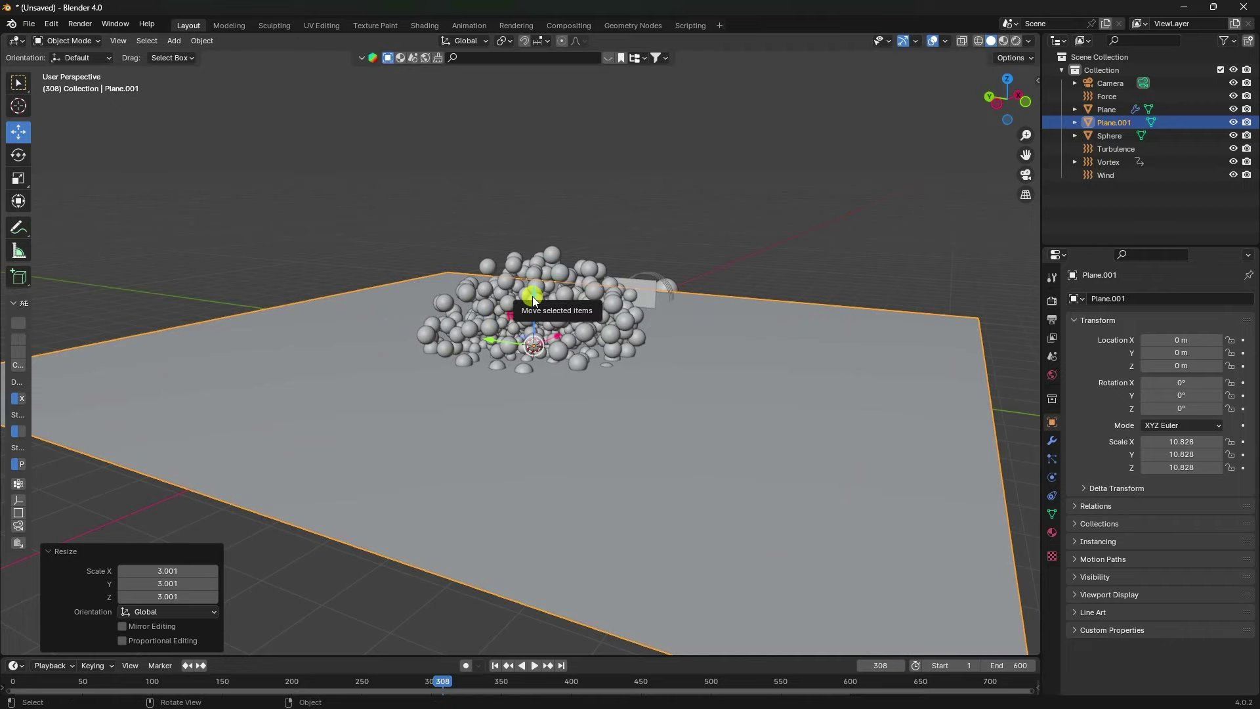
Lower the plane to Z −3.97 m and enlarge it to about 17.7 as a floor
{"action": "key", "text": "KP_1"}
{"action": "key", "text": "g"}
{"action": "key", "text": "z"}
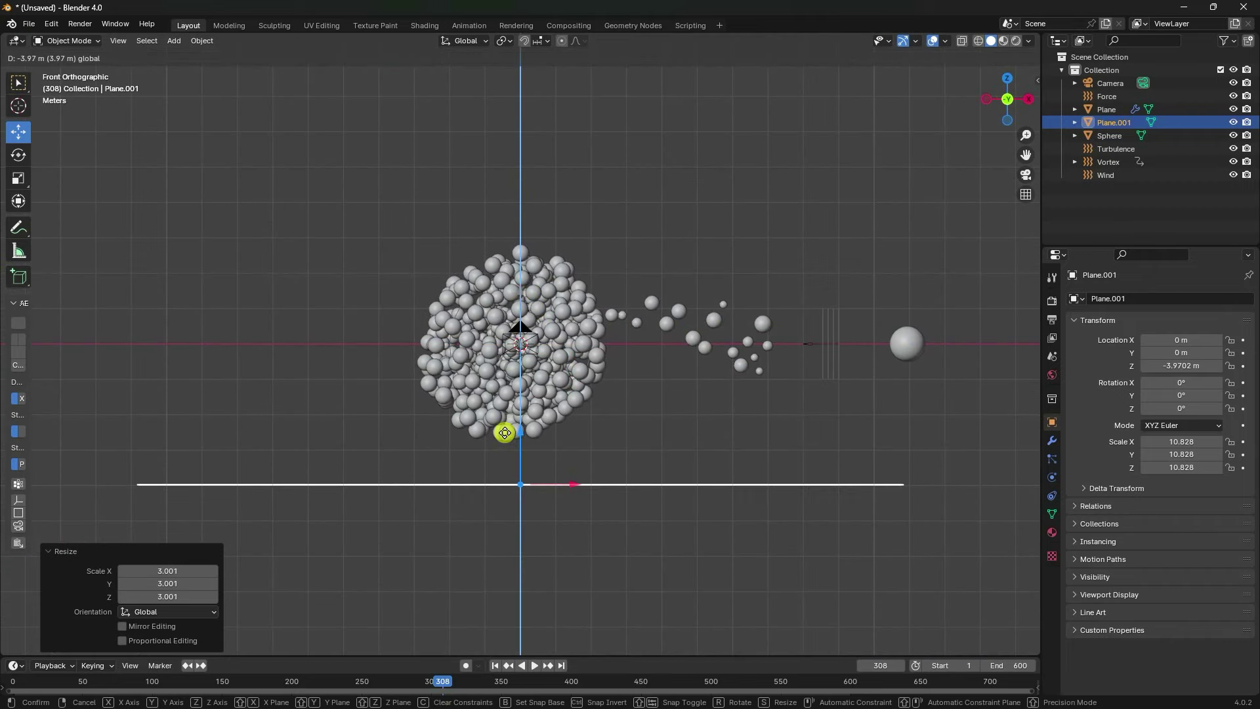
{"action": "left_click", "coordinate": [504, 432]}
{"action": "middle_click_drag", "start_coordinate": [505, 432], "coordinate": [549, 479]}
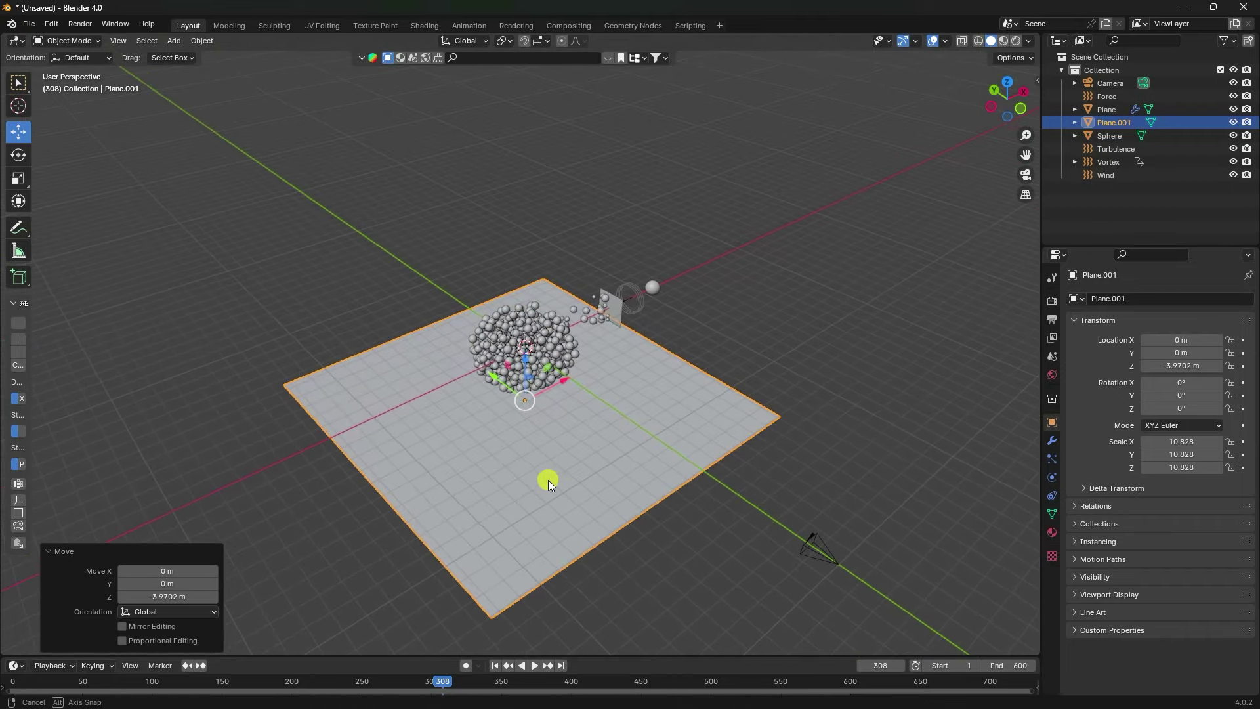
{"action": "key", "text": "s"}
{"action": "left_click", "coordinate": [705, 277]}
{"action": "middle_click_drag", "start_coordinate": [700, 279], "coordinate": [222, 88]}
In Edit Mode, extrude the plane's back edge straight up into a tall back wall
{"action": "left_click", "coordinate": [84, 40]}
{"action": "left_click", "coordinate": [76, 65]}
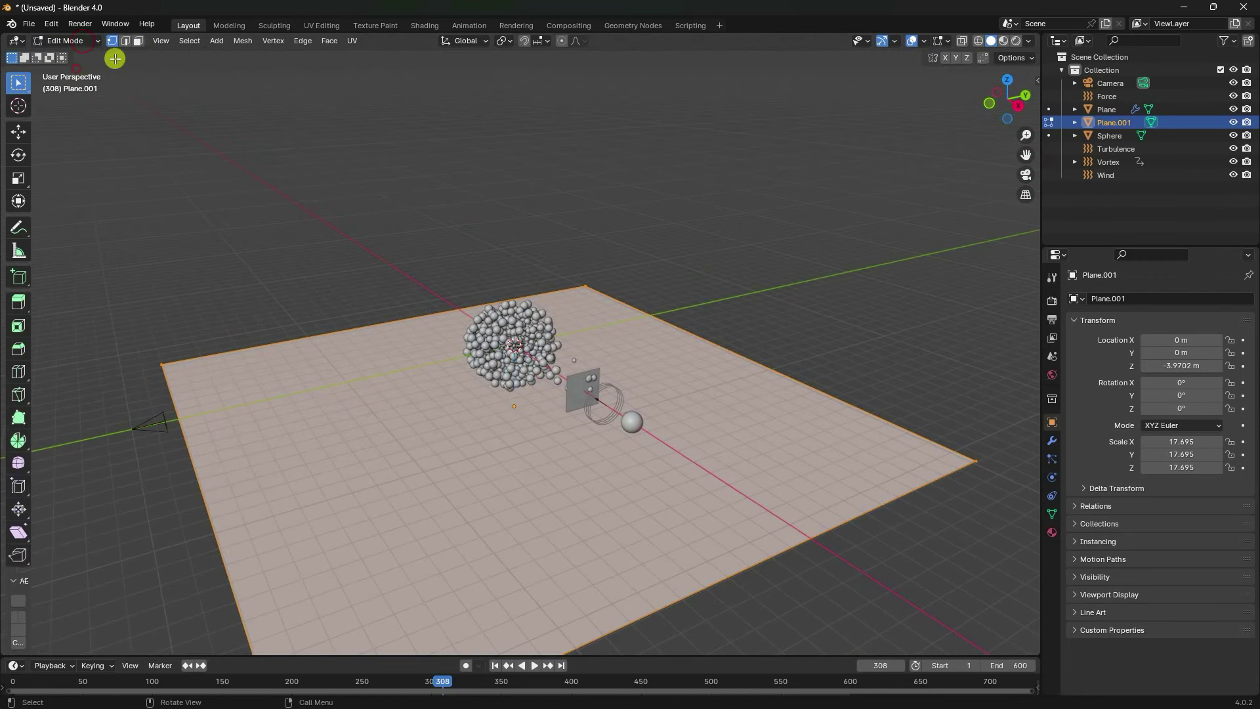
{"action": "left_click", "coordinate": [126, 42]}
{"action": "left_click", "coordinate": [649, 318]}
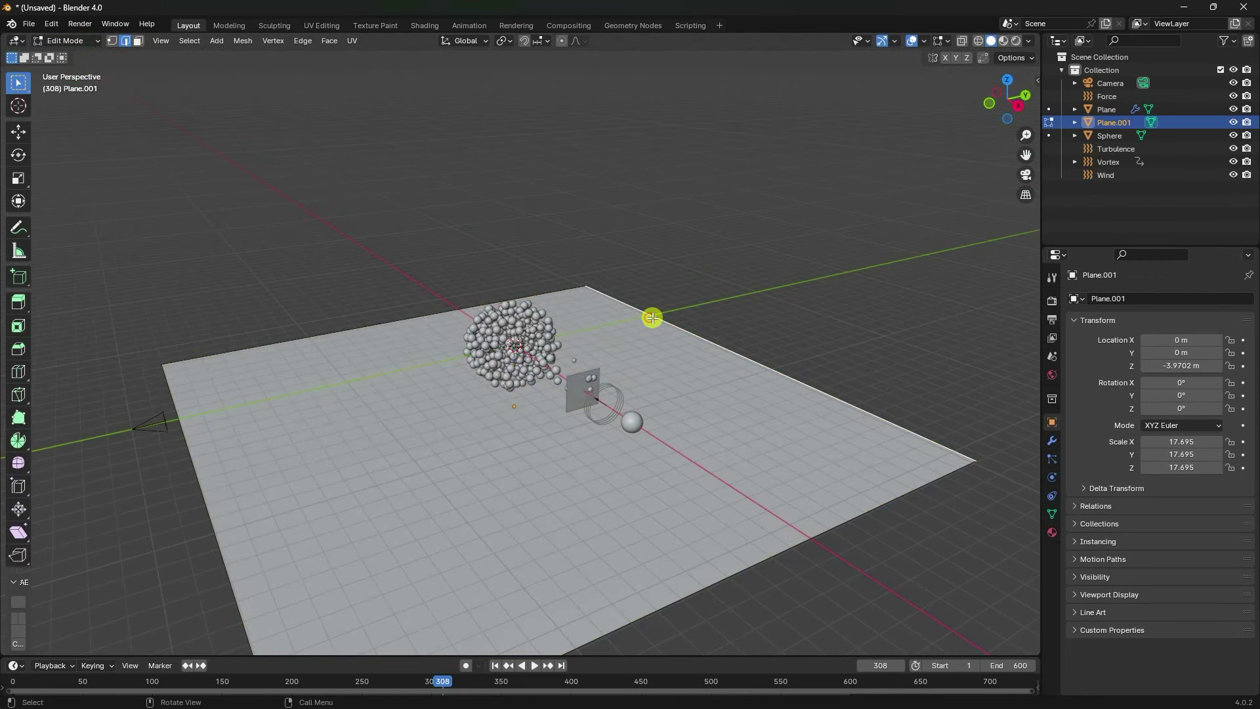
{"action": "key", "text": "e"}
{"action": "left_click", "coordinate": [652, 317]}
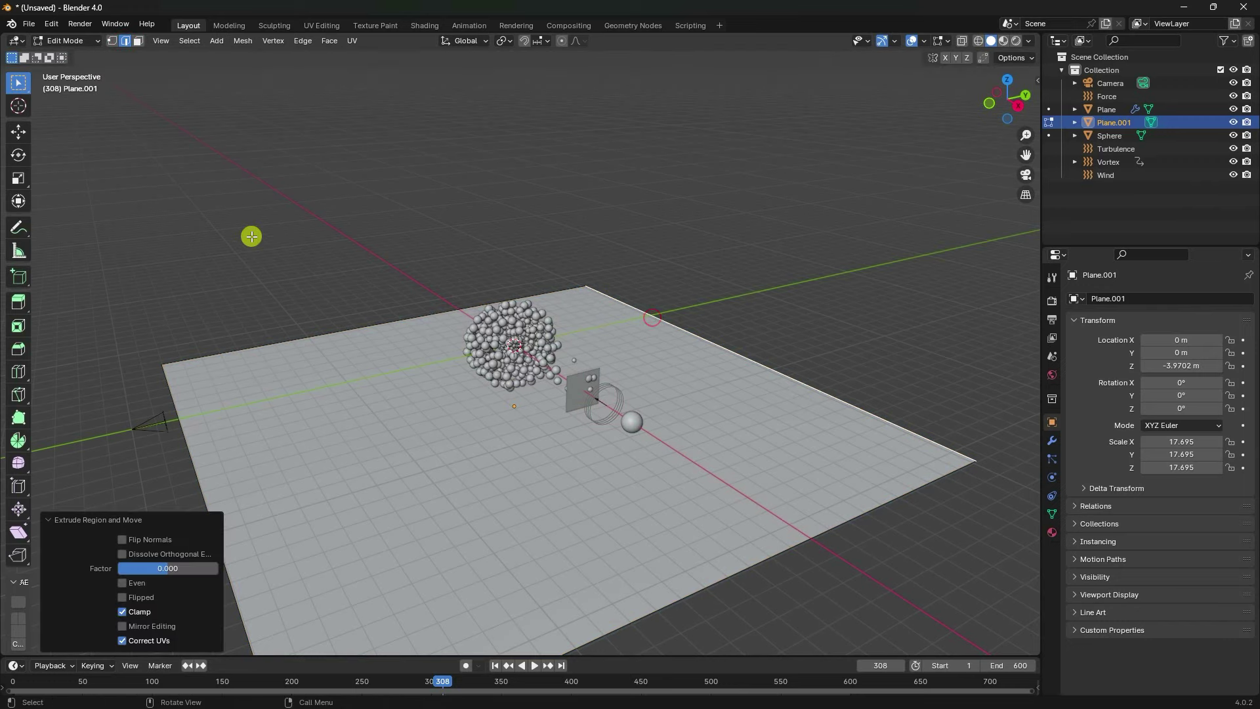
{"action": "left_click", "coordinate": [18, 131]}
{"action": "left_click_drag", "start_coordinate": [736, 308], "coordinate": [782, 627]}
{"action": "middle_click_drag", "start_coordinate": [723, 464], "coordinate": [622, 471]}
Add a Bevel modifier to the floor-wall corner with 0.2 m width and 40 segments
{"action": "left_click", "coordinate": [651, 457]}
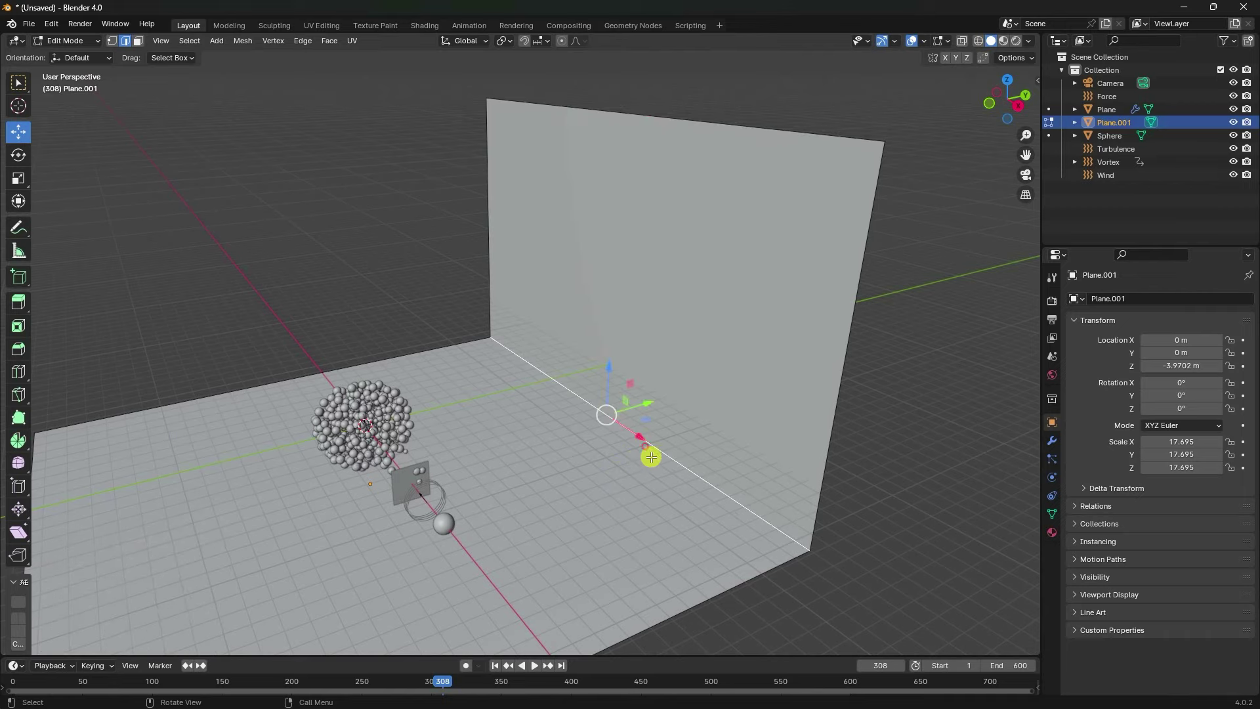
{"action": "left_click", "coordinate": [1051, 441]}
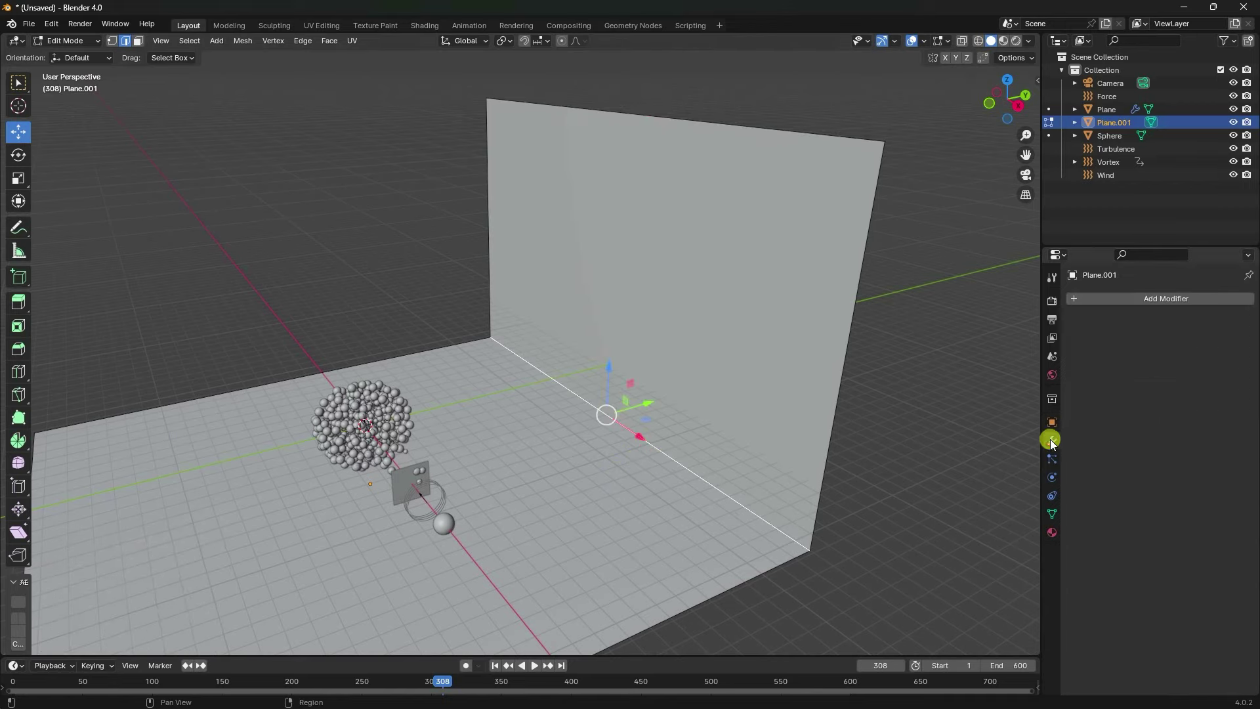
{"action": "left_click", "coordinate": [1112, 297]}
{"action": "mouse_move", "coordinate": [1090, 345]}
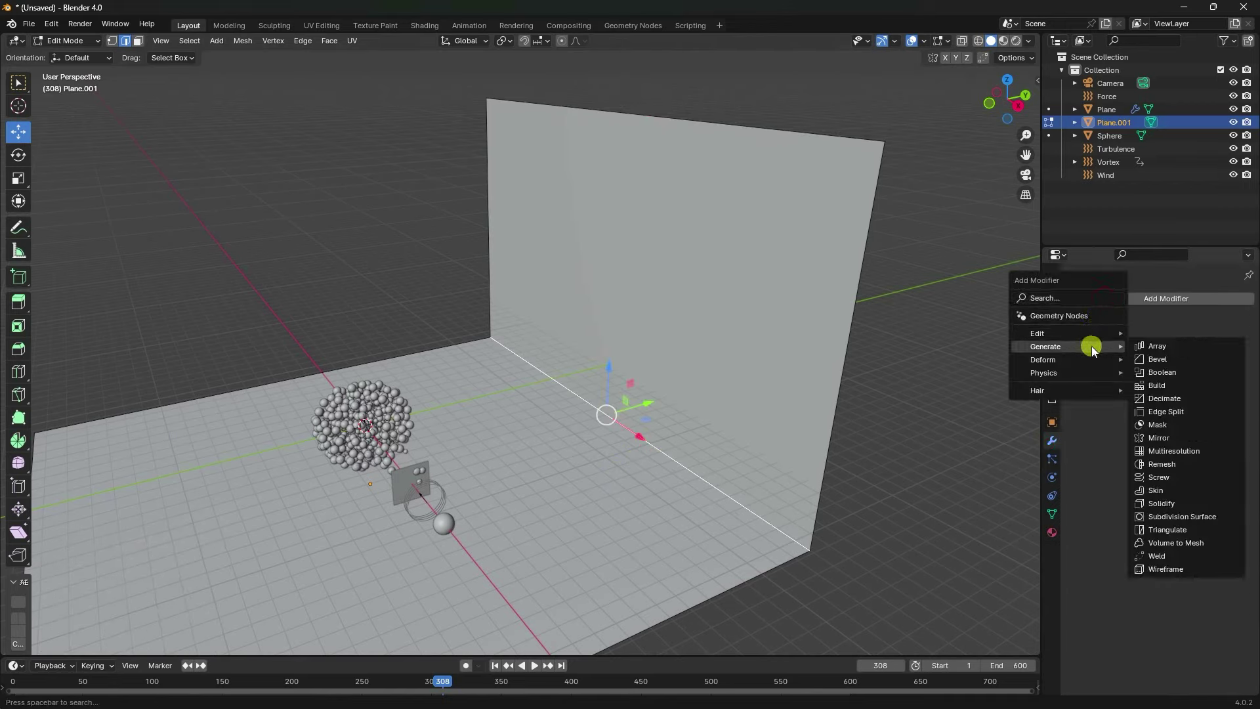
{"action": "left_click", "coordinate": [1165, 359]}
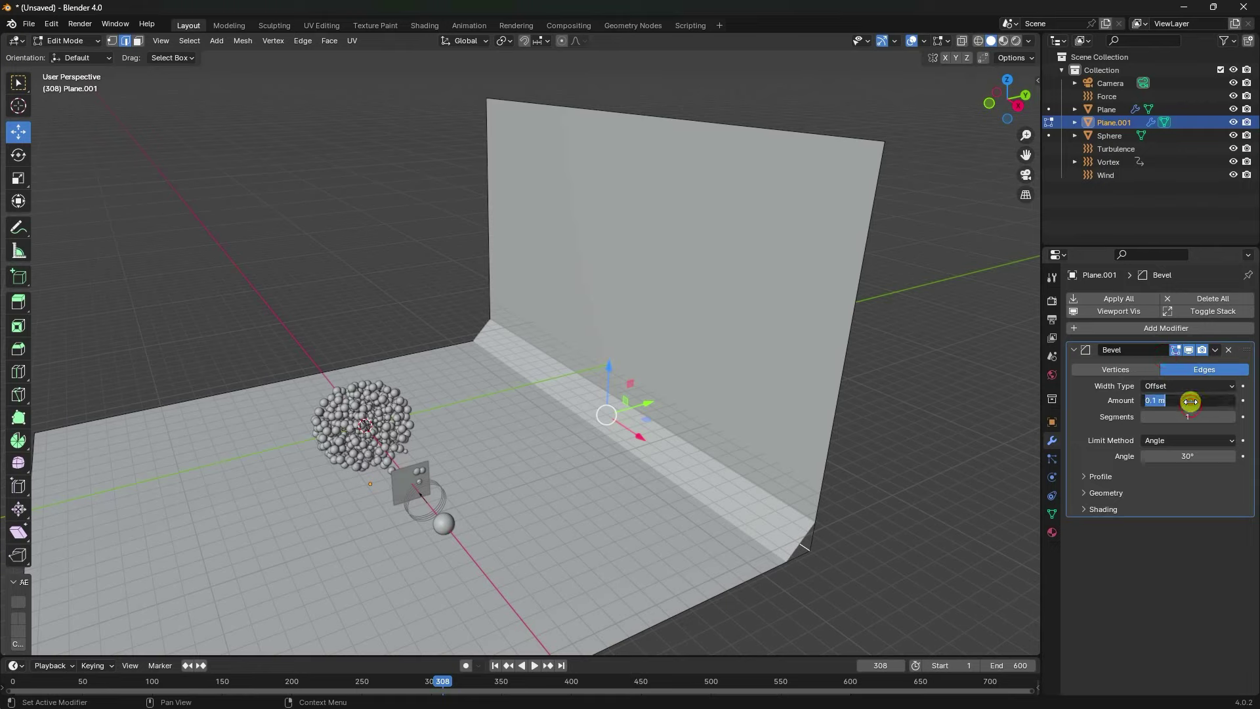
{"action": "left_click", "coordinate": [1191, 401]}
{"action": "type", "text": "0.2"}
{"action": "key", "text": "Return"}
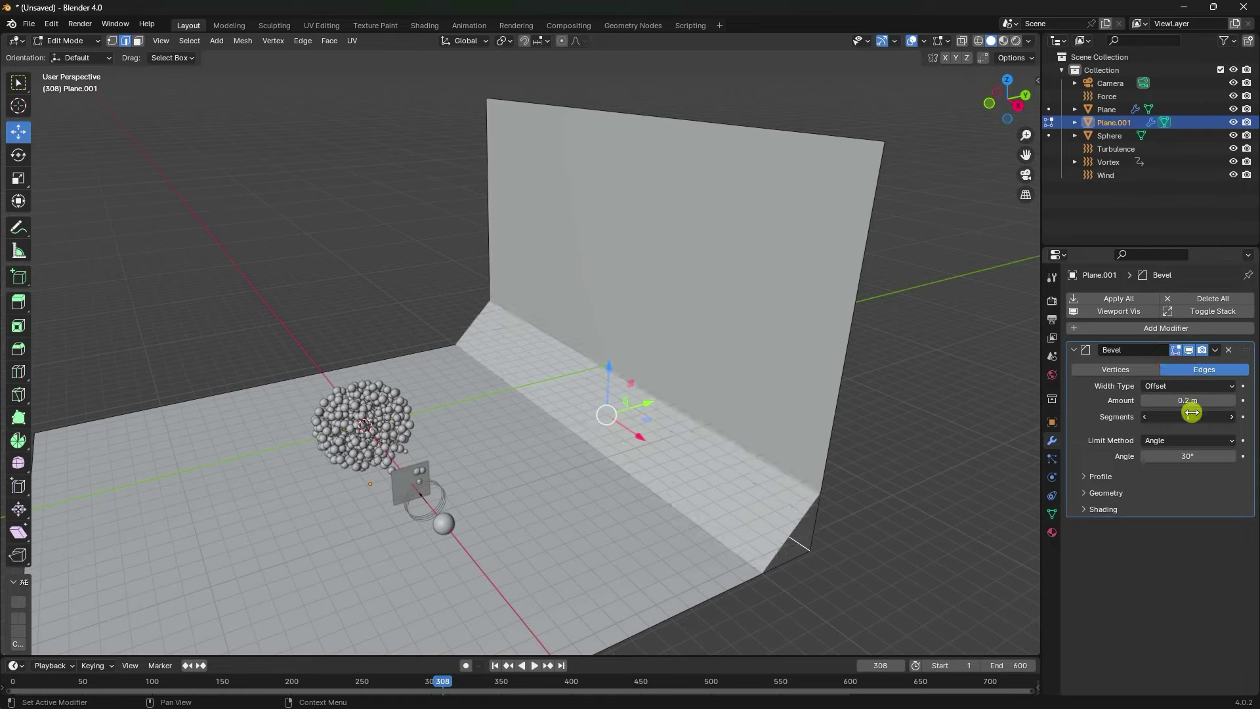
{"action": "key", "text": "Return"}
Return to Object Mode and apply the Bevel modifier permanently to the backdrop
{"action": "left_click", "coordinate": [66, 41]}
{"action": "left_click", "coordinate": [73, 64]}
{"action": "left_click", "coordinate": [1215, 352]}
{"action": "left_click", "coordinate": [1155, 366]}
{"action": "right_click", "coordinate": [635, 316]}
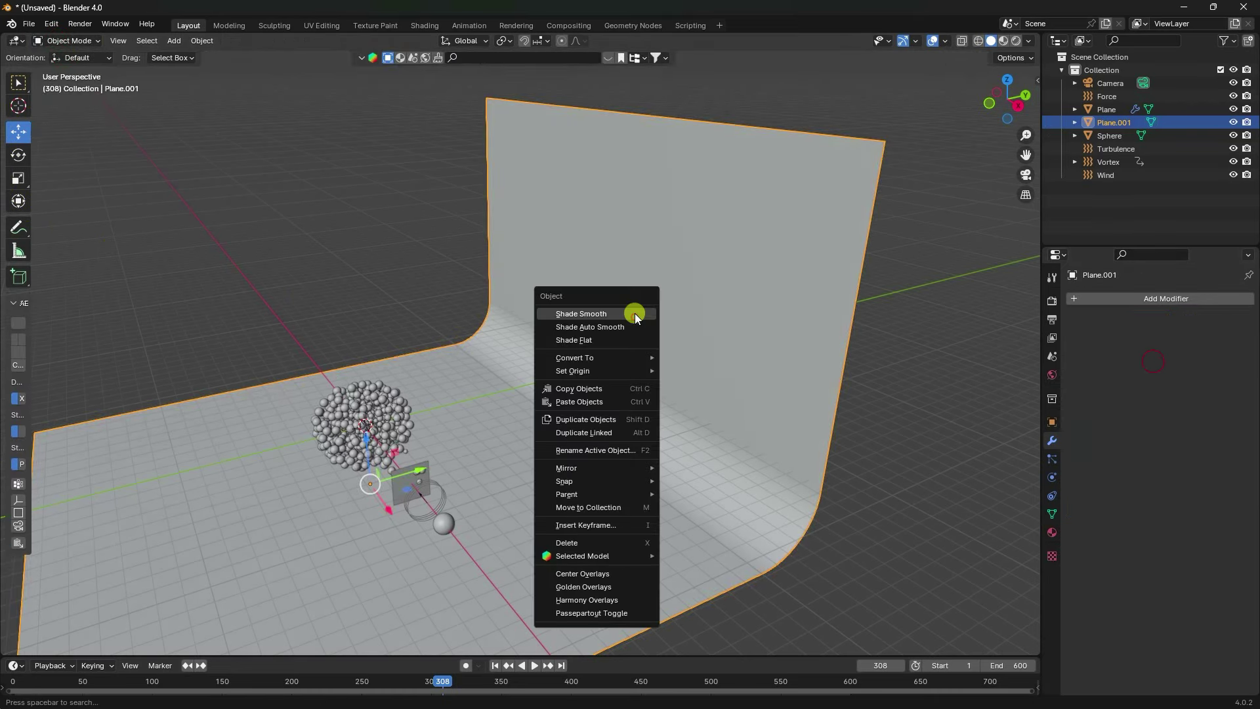
Shade the backdrop smooth and replay the simulation in camera view, stopping at frame 456
{"action": "left_click", "coordinate": [636, 313]}
{"action": "key", "text": "KP_0"}
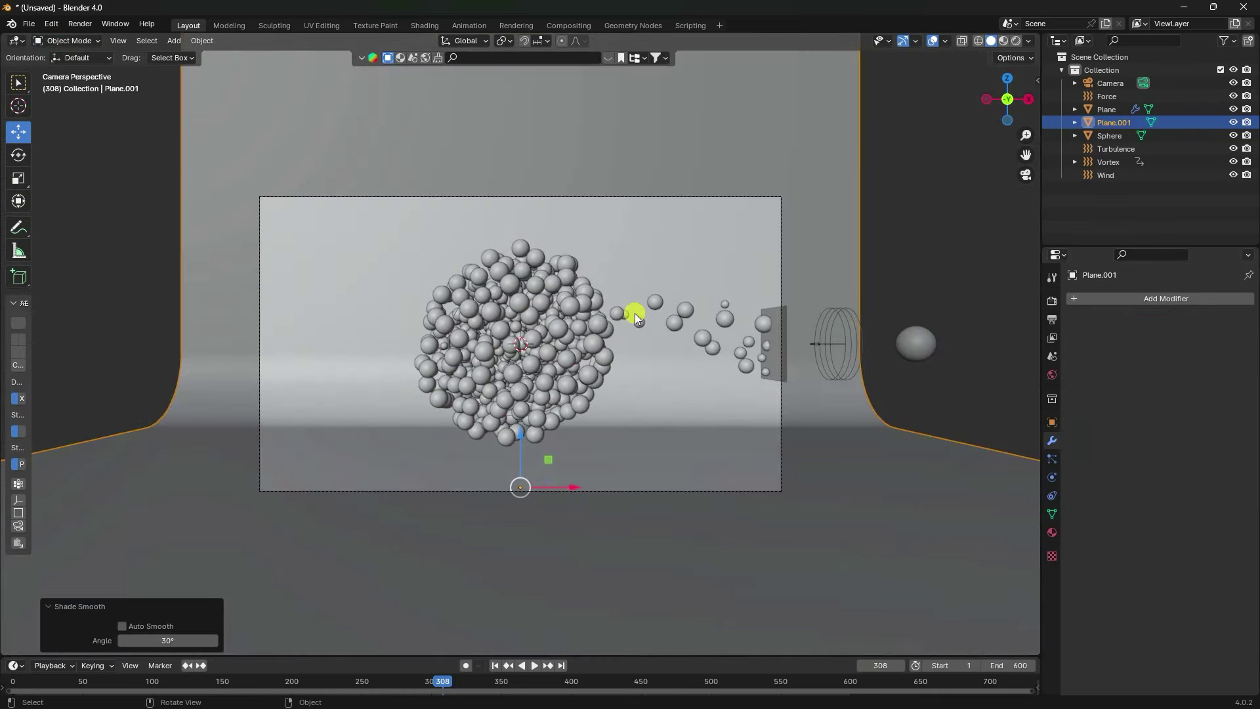
{"action": "left_click", "coordinate": [532, 667]}
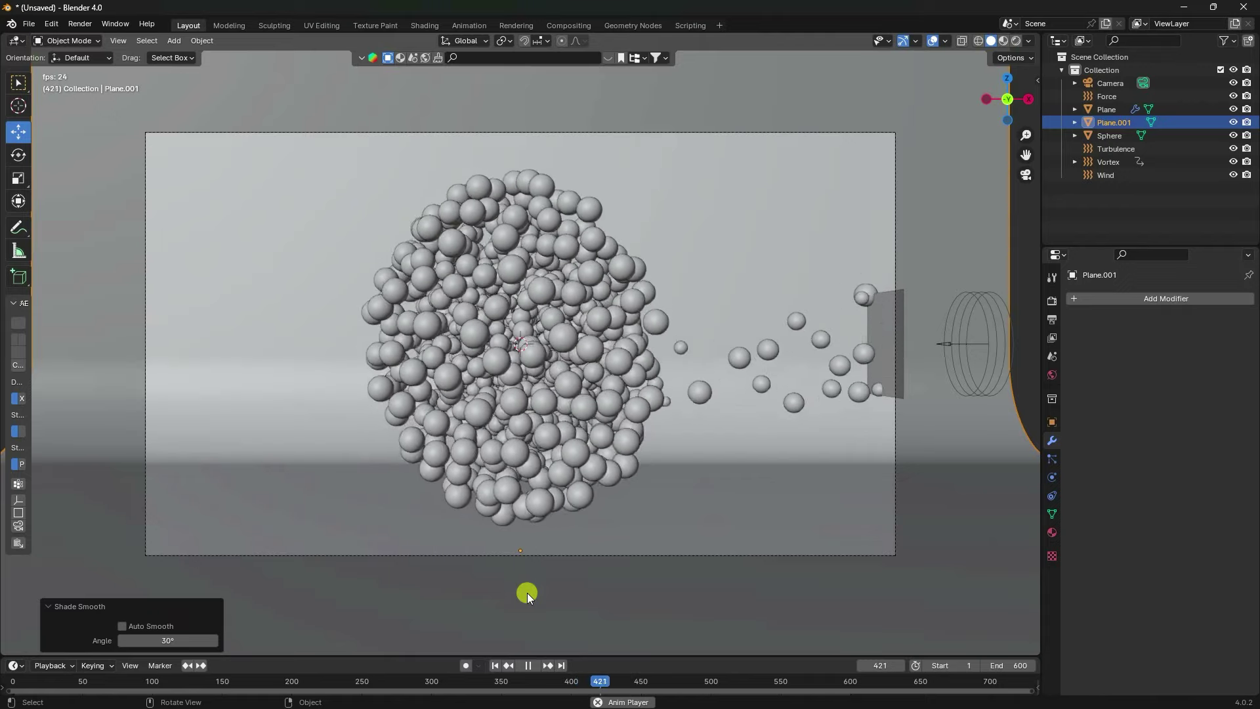
{"action": "left_click", "coordinate": [529, 666]}
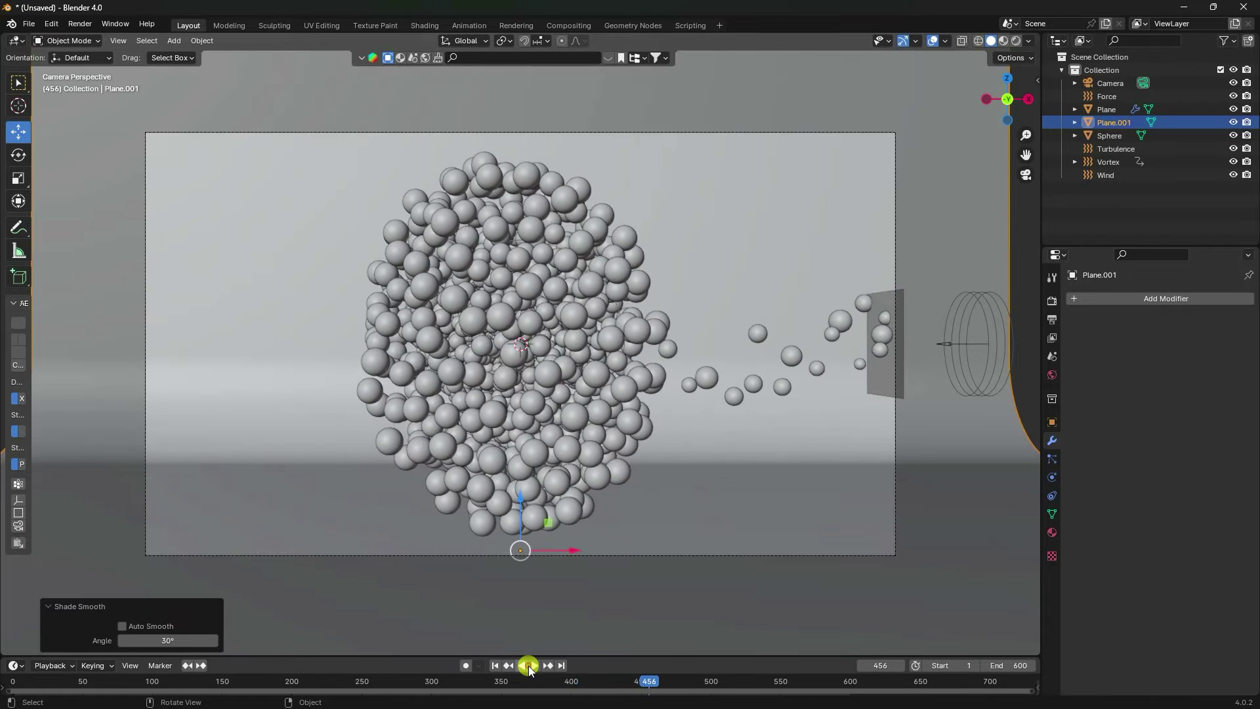
Append all five materials from Desktop/Blender Particle/P.blend/Material into the scene
{"action": "left_click", "coordinate": [27, 25]}
{"action": "left_click", "coordinate": [59, 172]}
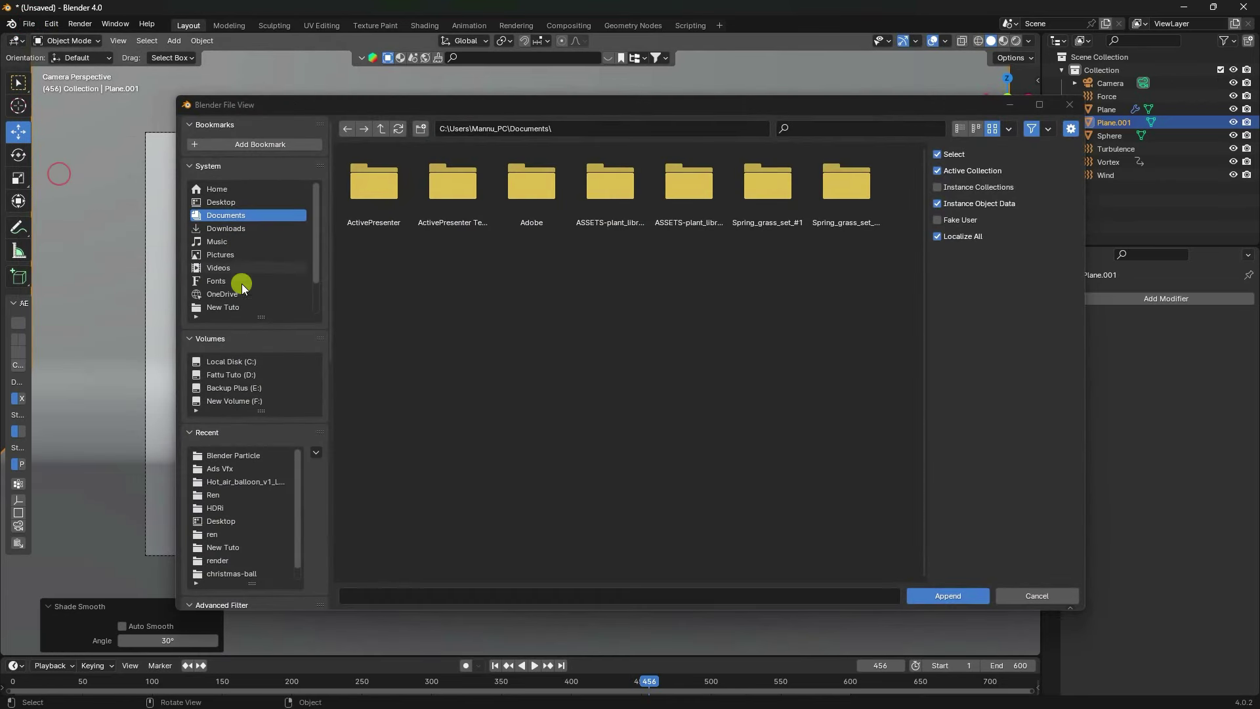
{"action": "left_click", "coordinate": [224, 201]}
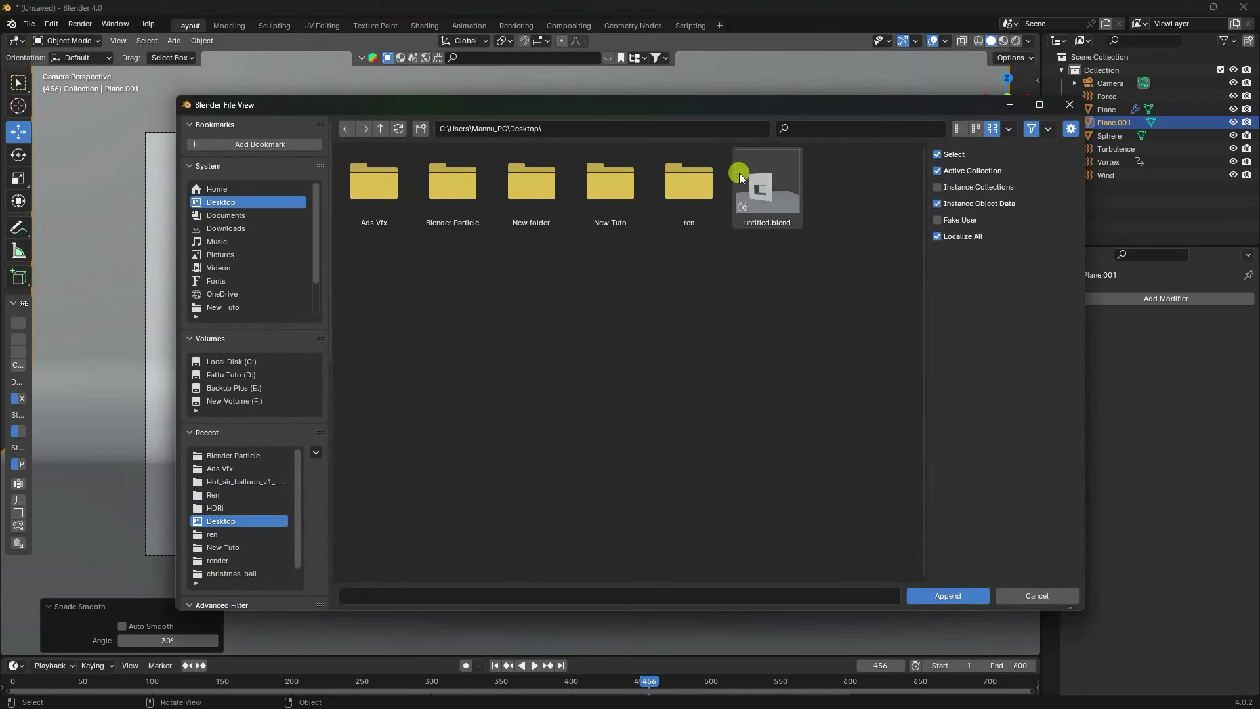
{"action": "double_click", "coordinate": [422, 201]}
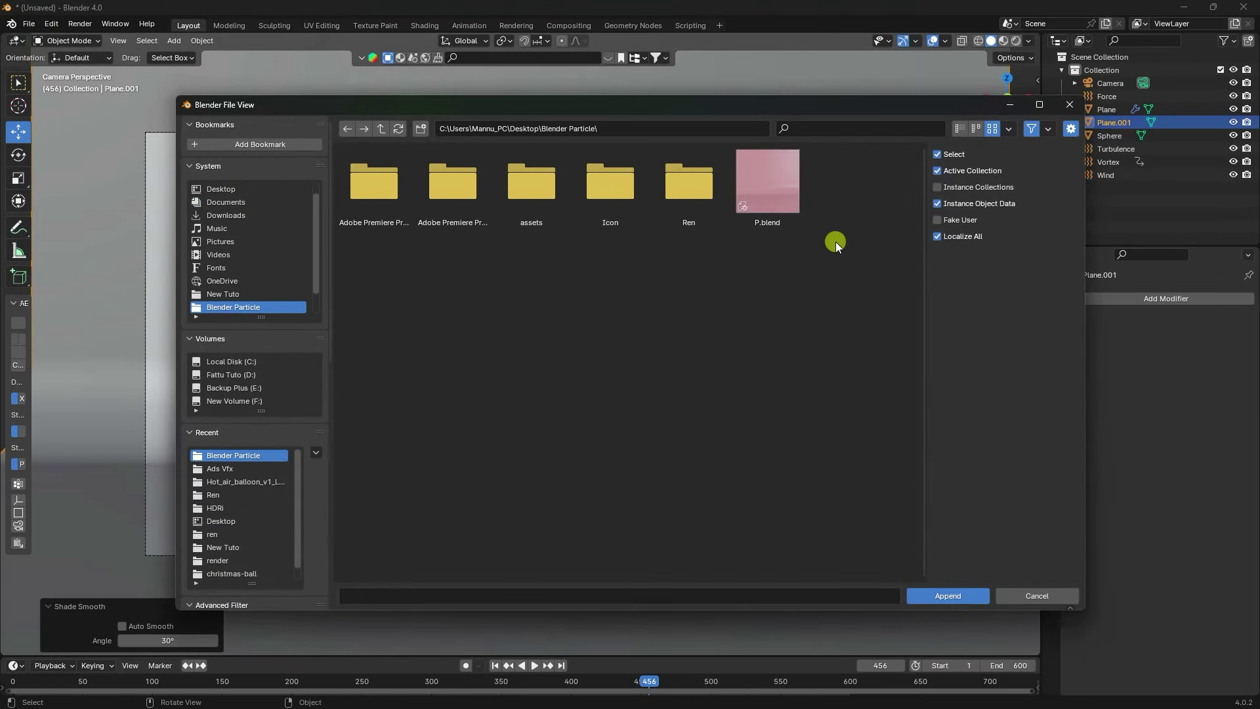
{"action": "double_click", "coordinate": [775, 203]}
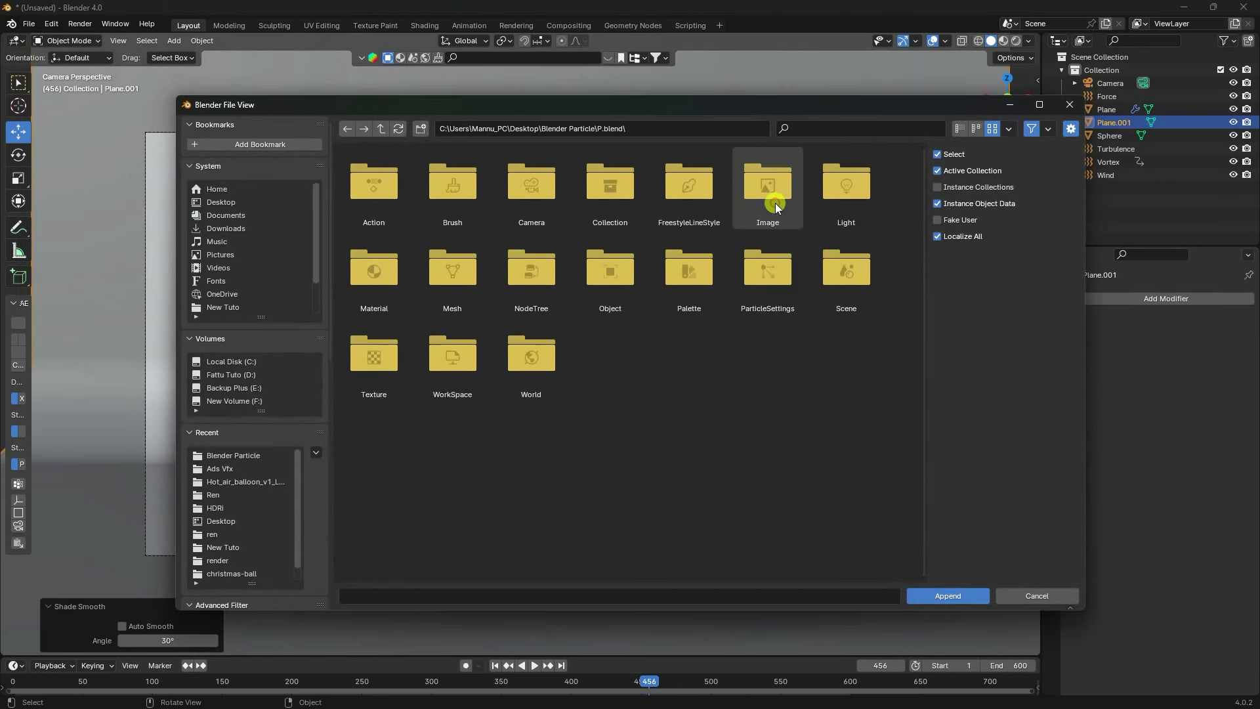
{"action": "double_click", "coordinate": [365, 279]}
{"action": "left_click_drag", "start_coordinate": [857, 356], "coordinate": [338, 146]}
{"action": "left_click", "coordinate": [956, 599]}
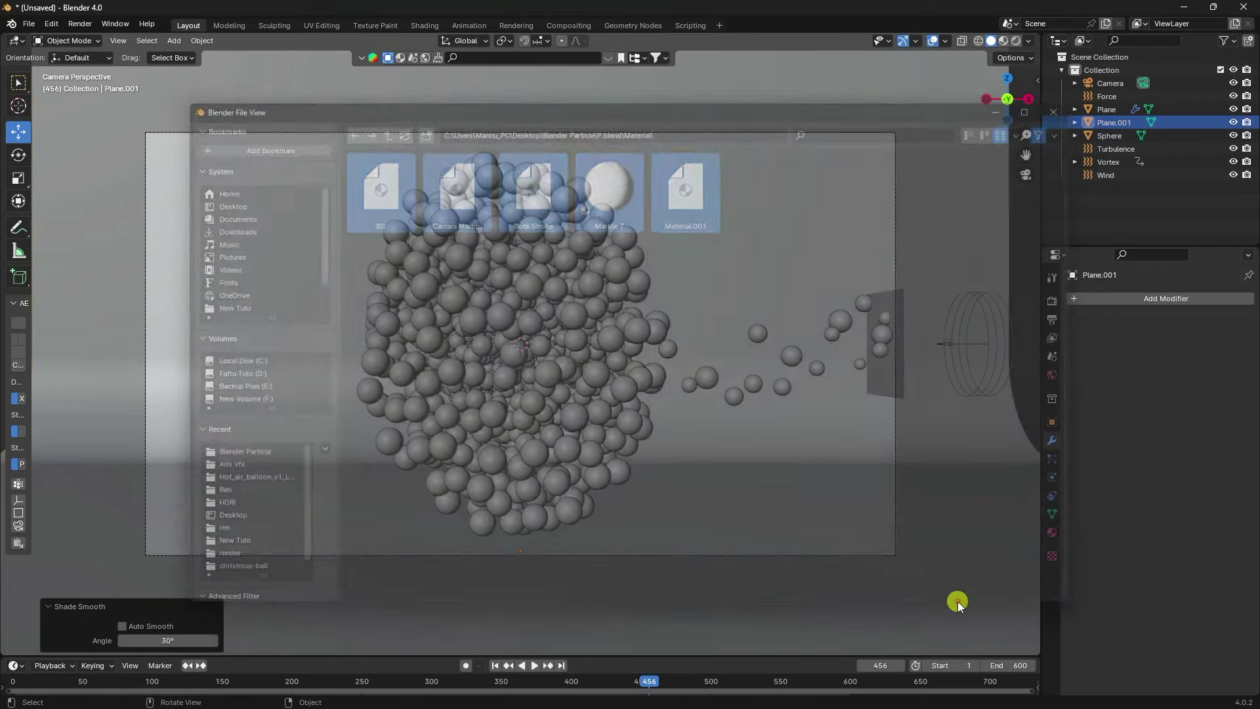
{"action": "scroll", "coordinate": [709, 480], "scroll_direction": "down", "scroll_amount": 2}
Go back to frame 1, select the lone sphere and frame it in front view
{"action": "left_click", "coordinate": [497, 666]}
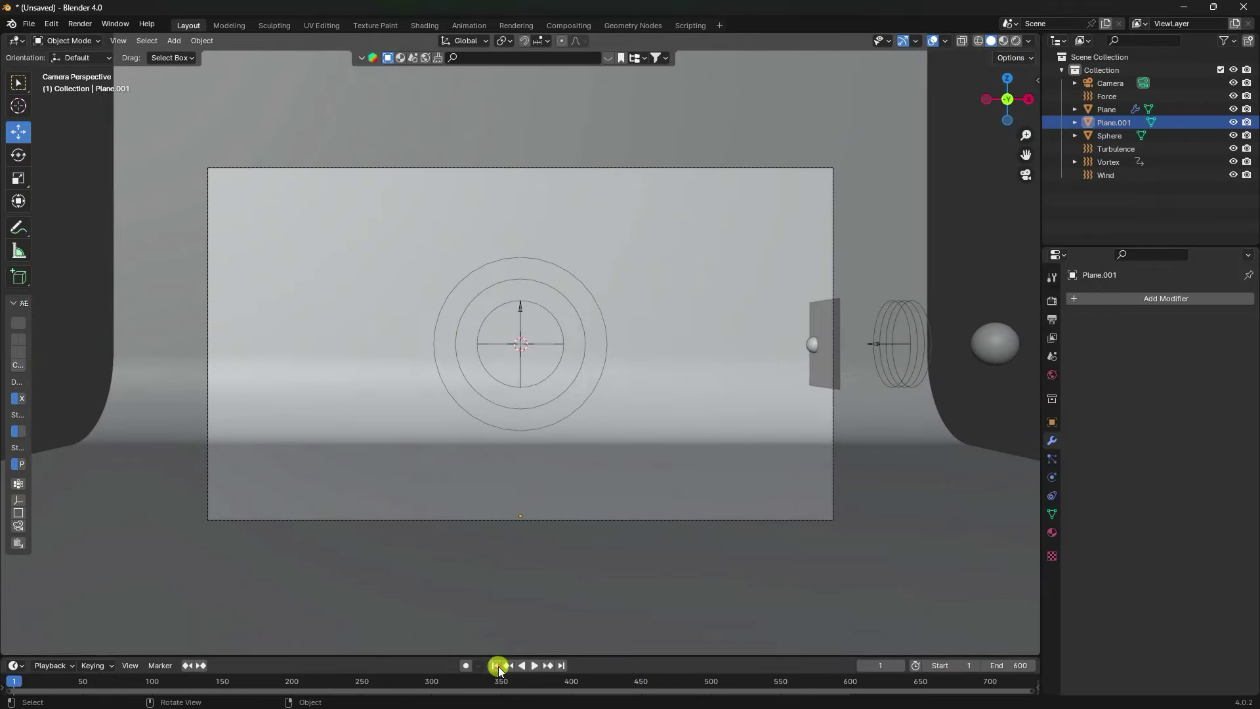
{"action": "middle_click_drag", "start_coordinate": [918, 408], "coordinate": [475, 433], "text": "shift"}
{"action": "left_click", "coordinate": [552, 372]}
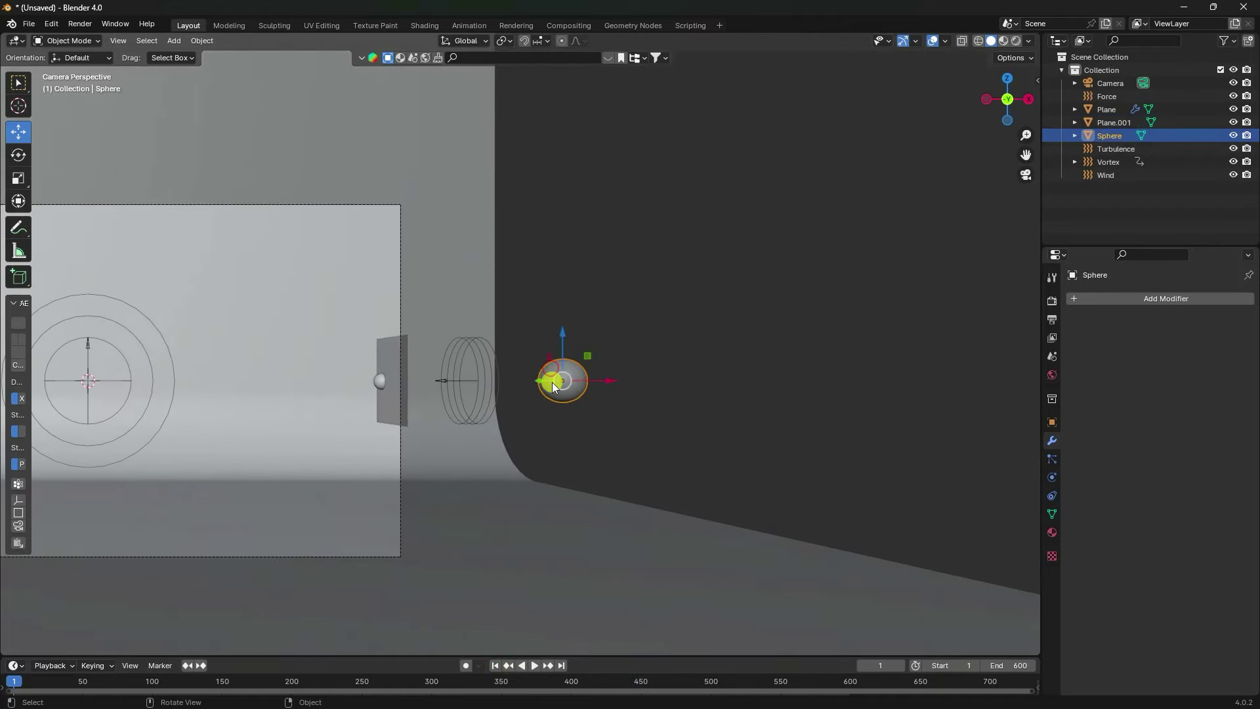
{"action": "key", "text": "KP_1"}
{"action": "key", "text": "KP_3"}
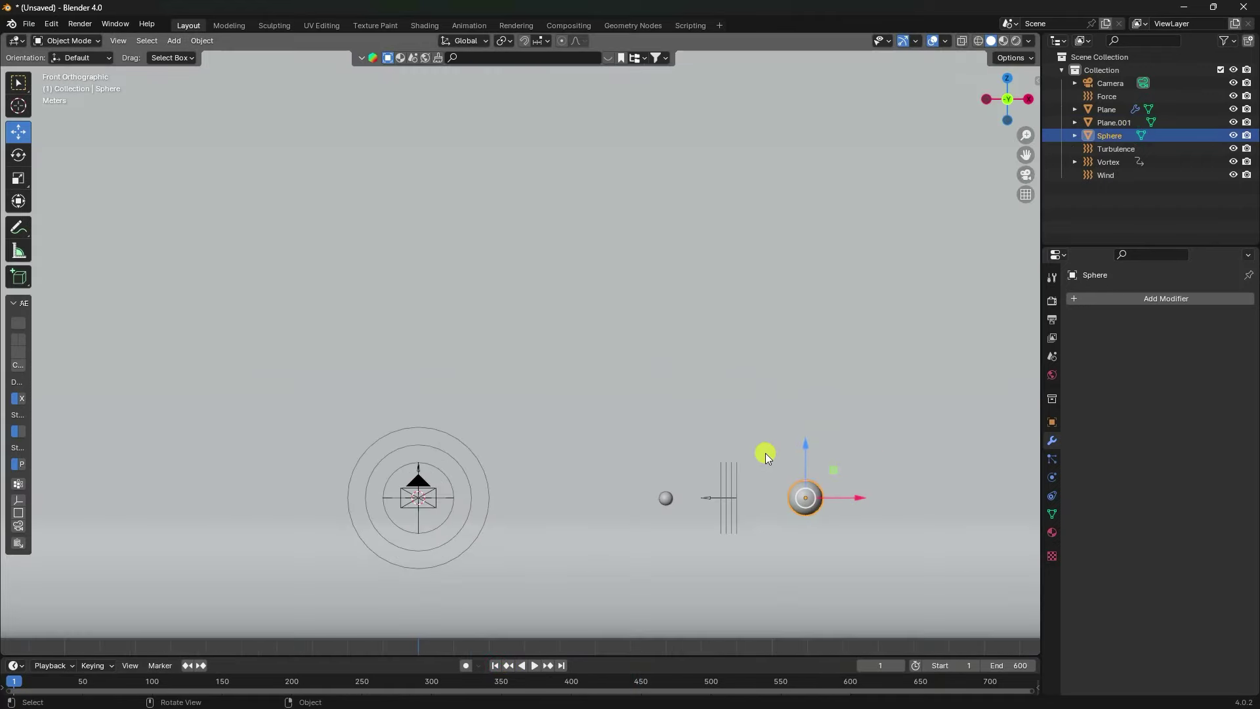
{"action": "key", "text": "KP_1"}
{"action": "key", "text": "KP_Decimal"}
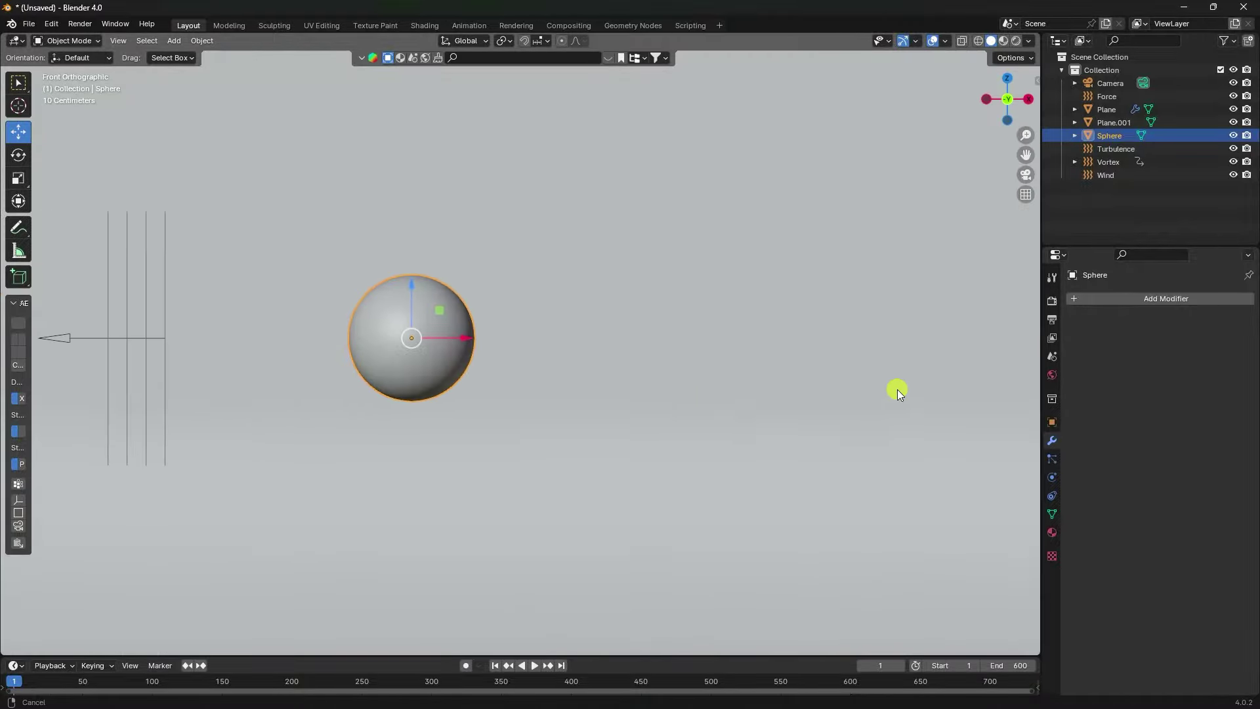
{"action": "scroll", "coordinate": [456, 246], "scroll_direction": "up", "scroll_amount": 5}
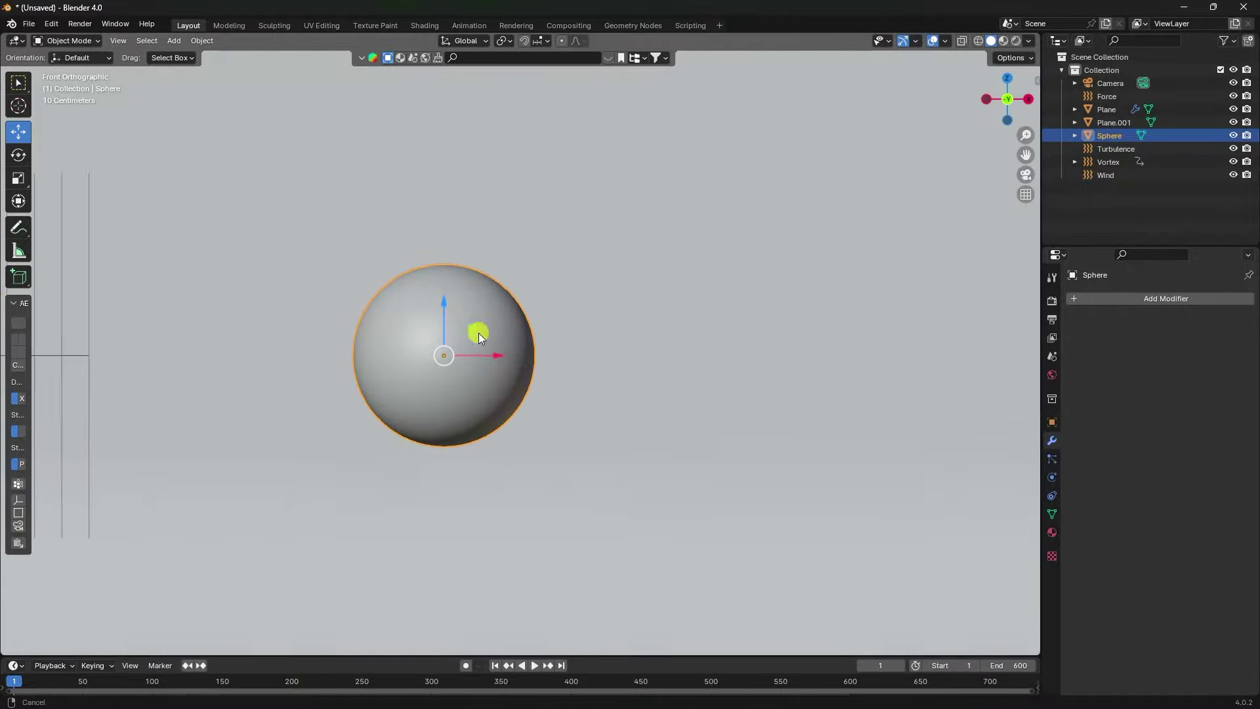
{"action": "middle_click_drag", "start_coordinate": [431, 310], "coordinate": [562, 357], "text": "shift"}
Assign the Marble 7 material to the sphere
{"action": "left_click", "coordinate": [1057, 538]}
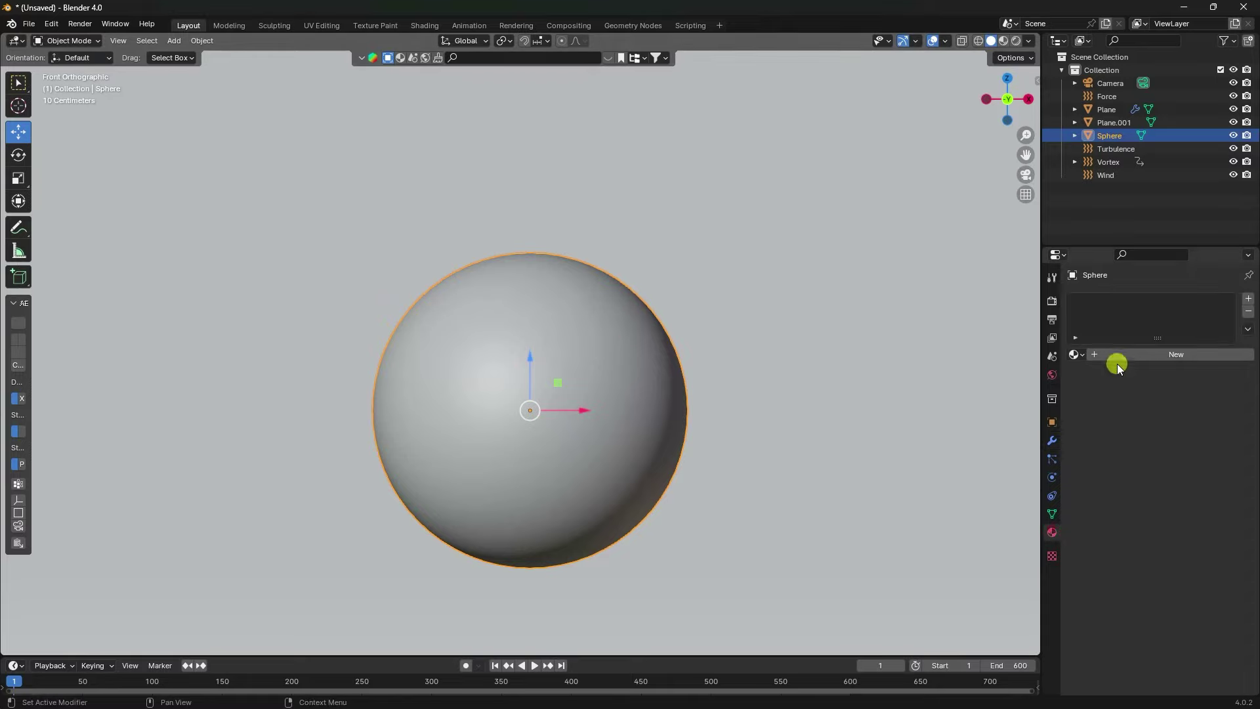
{"action": "left_click", "coordinate": [1083, 353]}
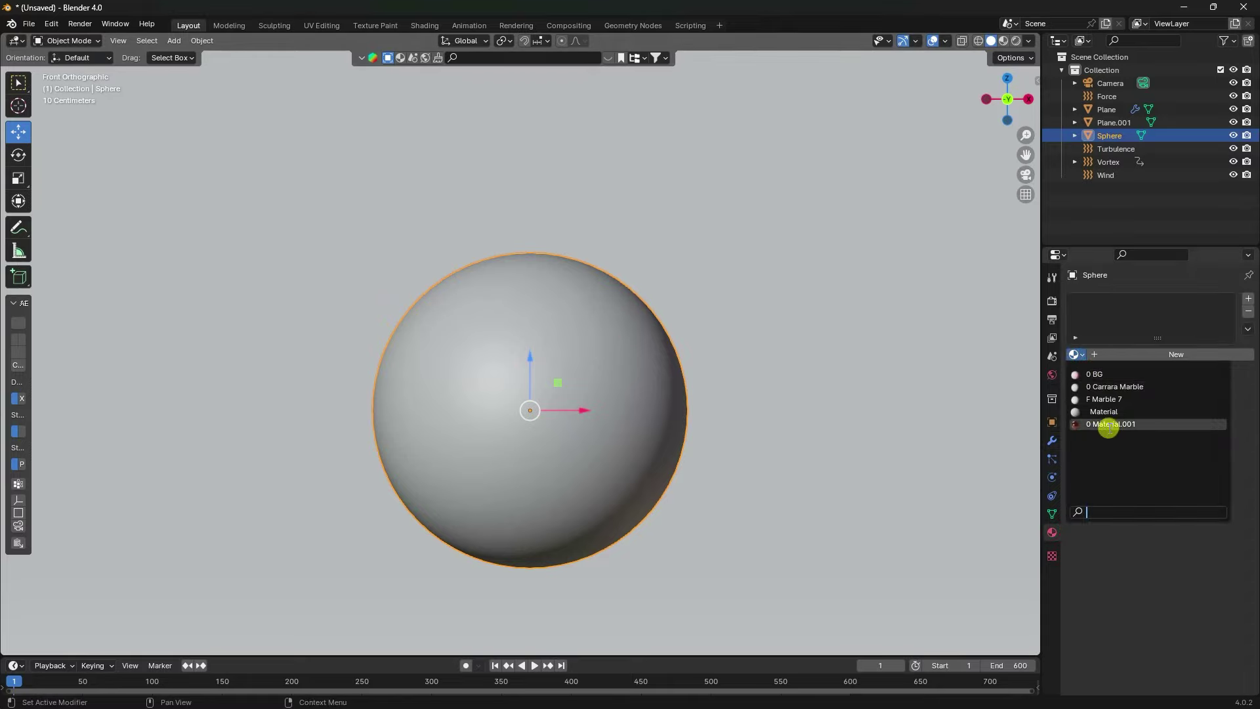
{"action": "left_click", "coordinate": [1127, 400]}
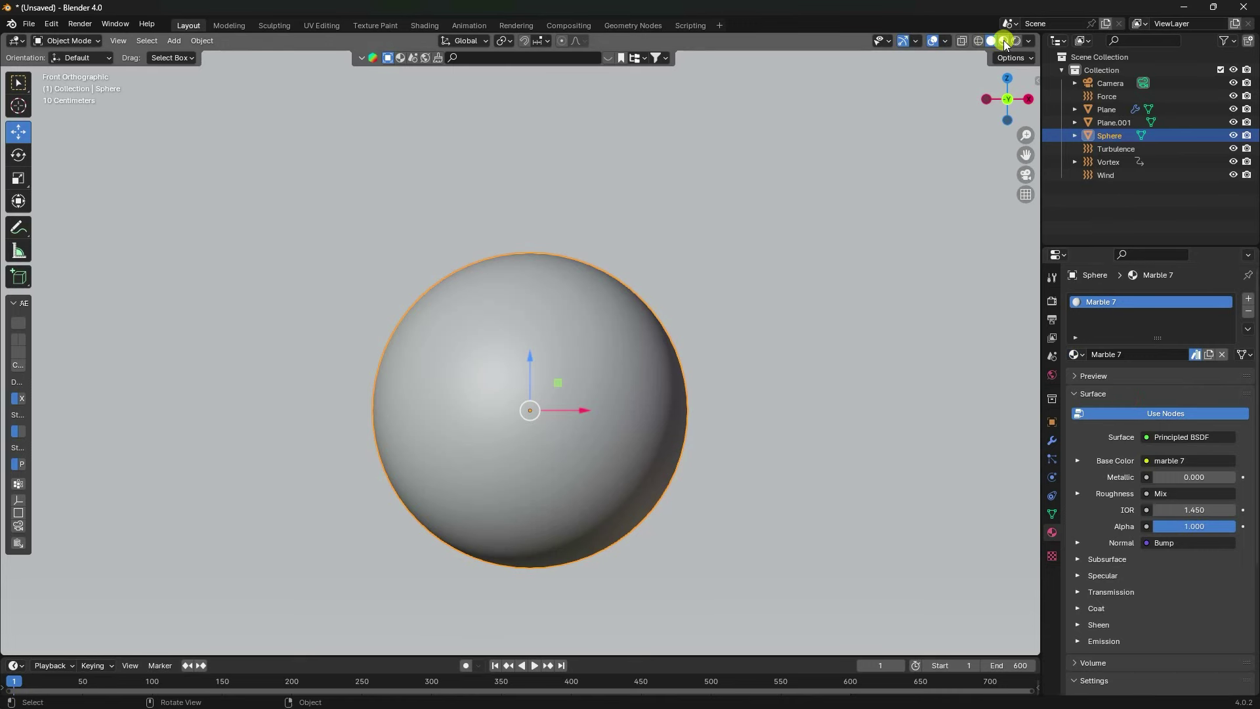
In Edit Mode, select the sphere's lower-half faces and assign Material.001 in a new slot
{"action": "left_click", "coordinate": [979, 40]}
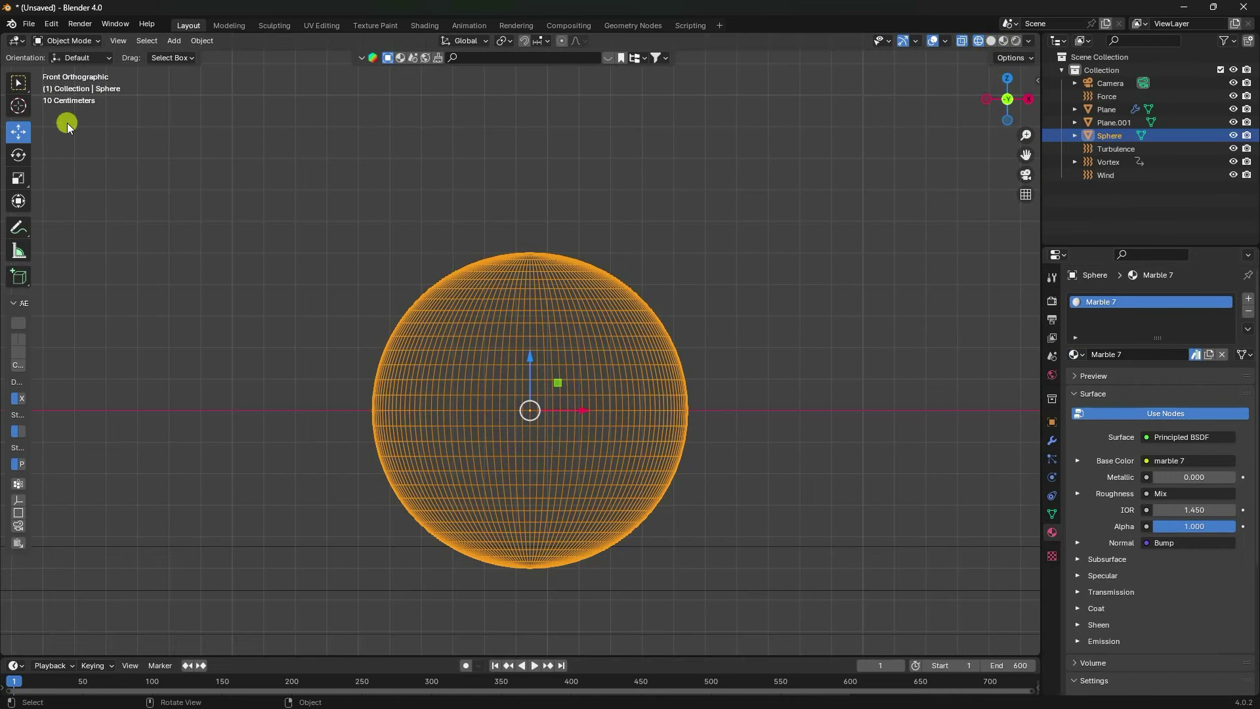
{"action": "left_click", "coordinate": [58, 41]}
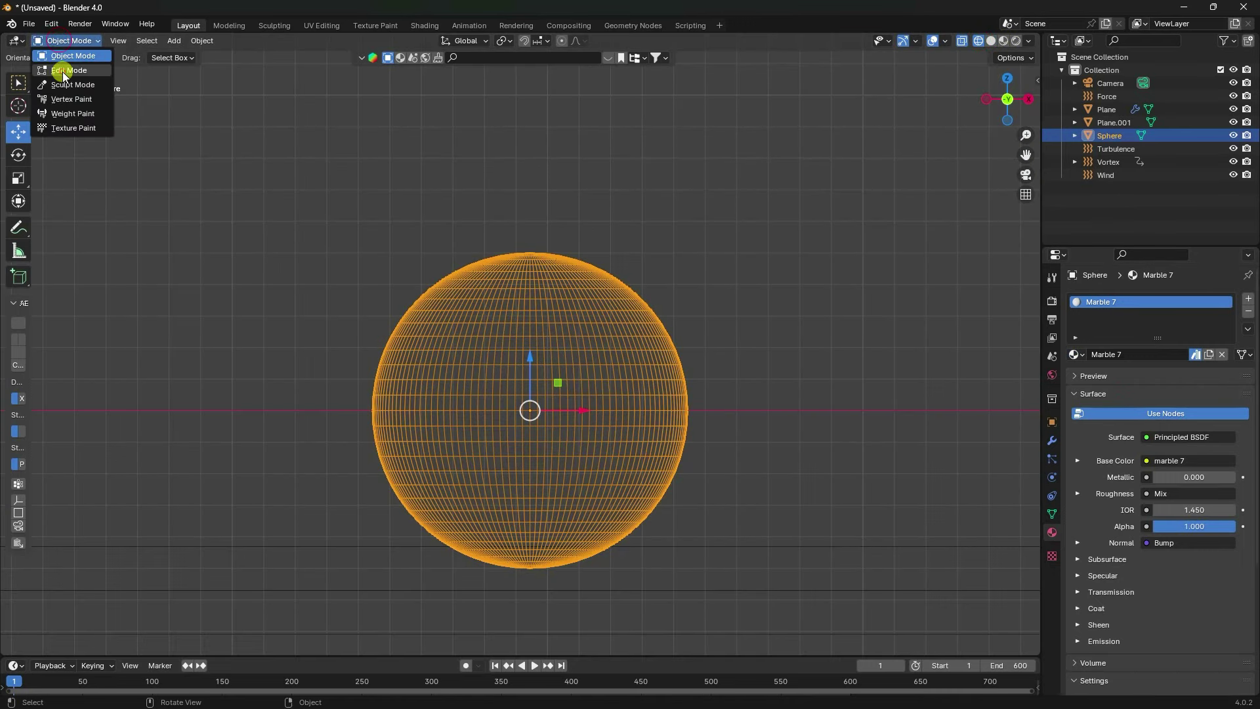
{"action": "left_click", "coordinate": [64, 70]}
{"action": "left_click", "coordinate": [140, 41]}
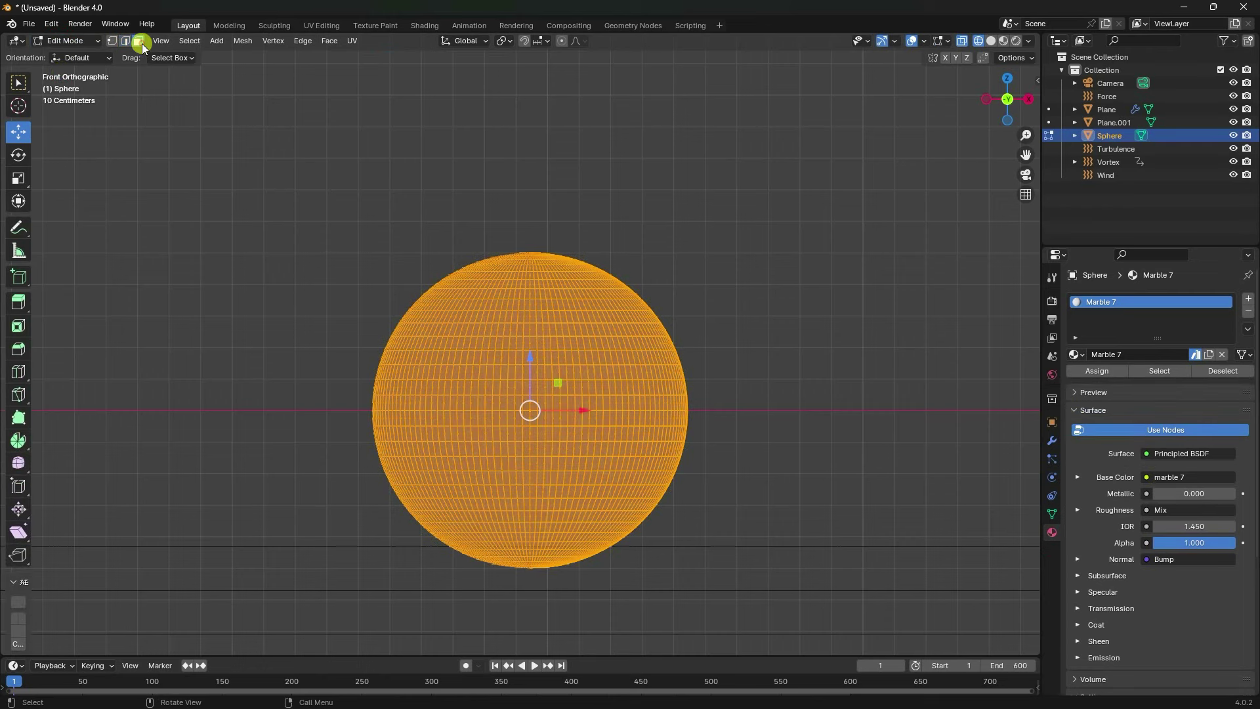
{"action": "left_click_drag", "start_coordinate": [760, 593], "coordinate": [310, 412]}
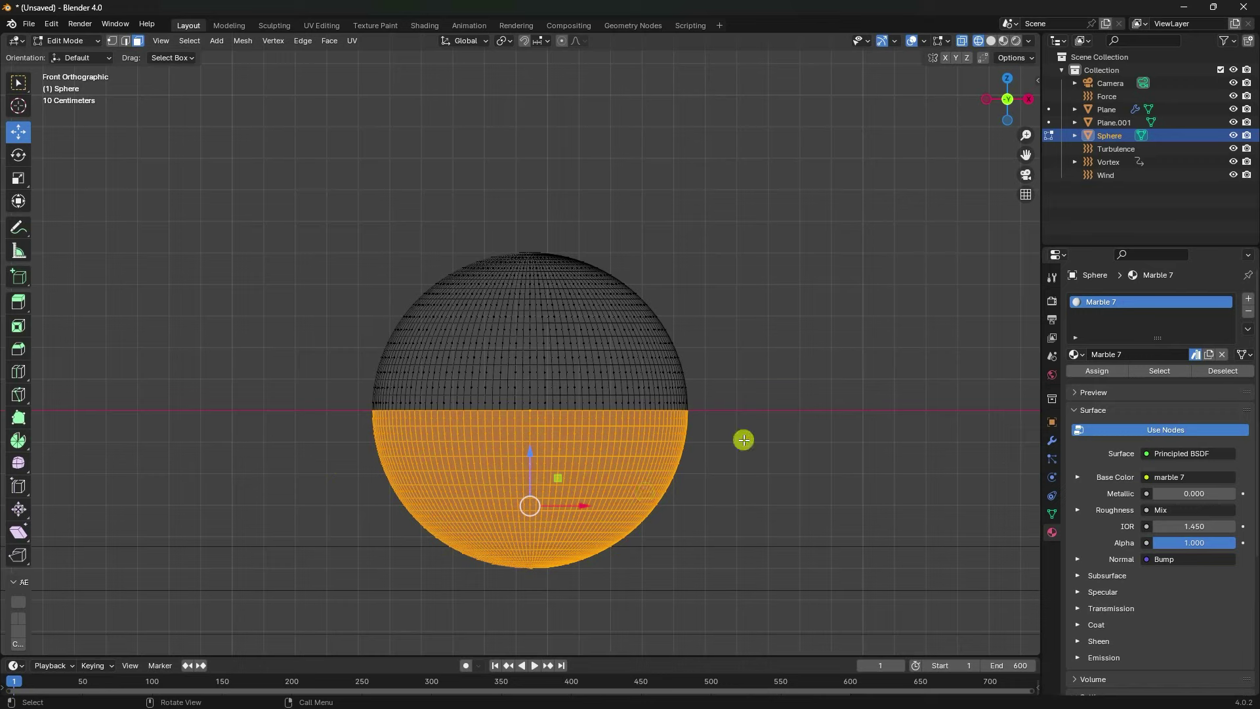
{"action": "left_click", "coordinate": [1249, 299]}
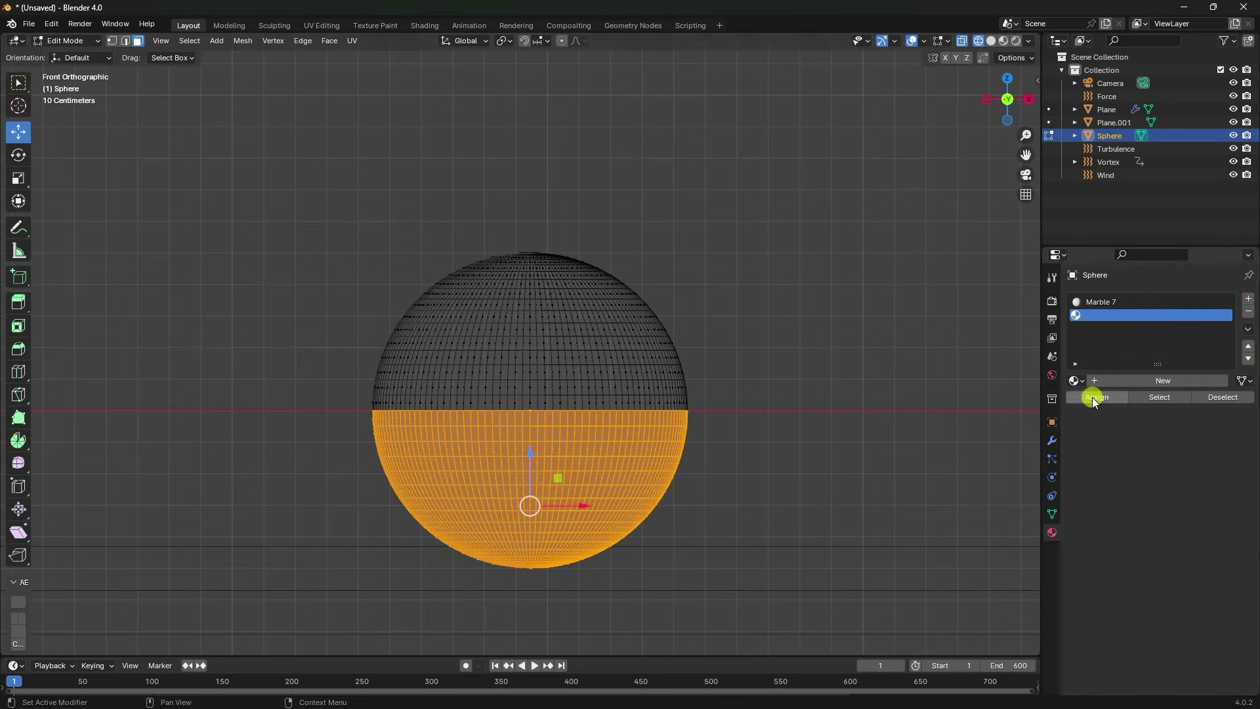
{"action": "left_click", "coordinate": [1081, 383]}
{"action": "left_click", "coordinate": [1105, 442]}
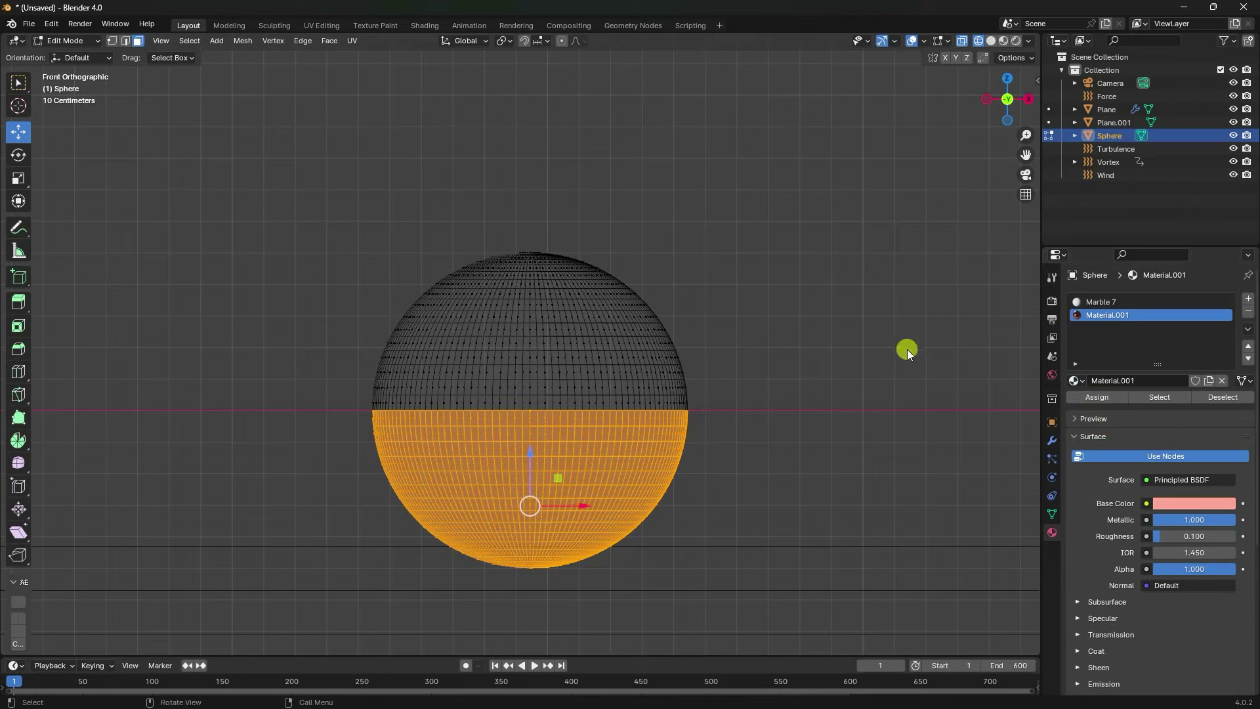
Back in Object Mode with material preview, replace Marble 7 with Carrara Marble on top
{"action": "left_click", "coordinate": [77, 41]}
{"action": "left_click", "coordinate": [65, 54]}
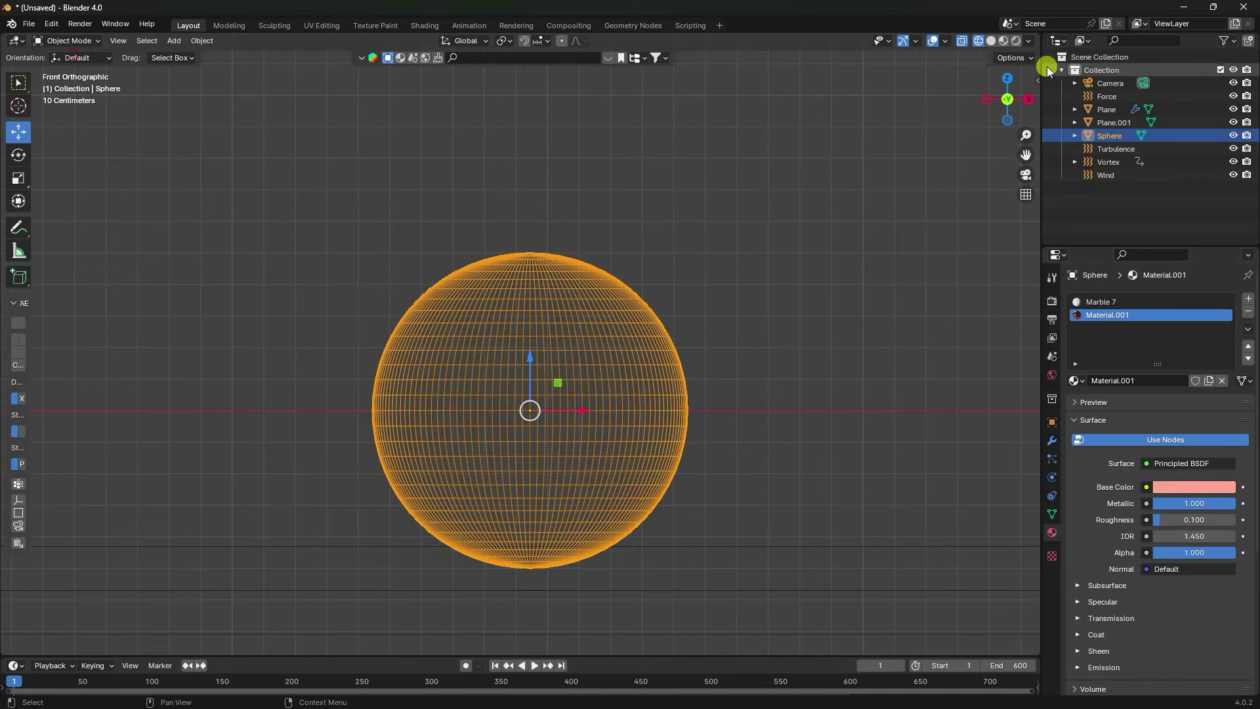
{"action": "left_click", "coordinate": [1003, 41]}
{"action": "middle_click_drag", "start_coordinate": [550, 375], "coordinate": [565, 412]}
{"action": "scroll", "coordinate": [564, 411], "scroll_direction": "up", "scroll_amount": 5}
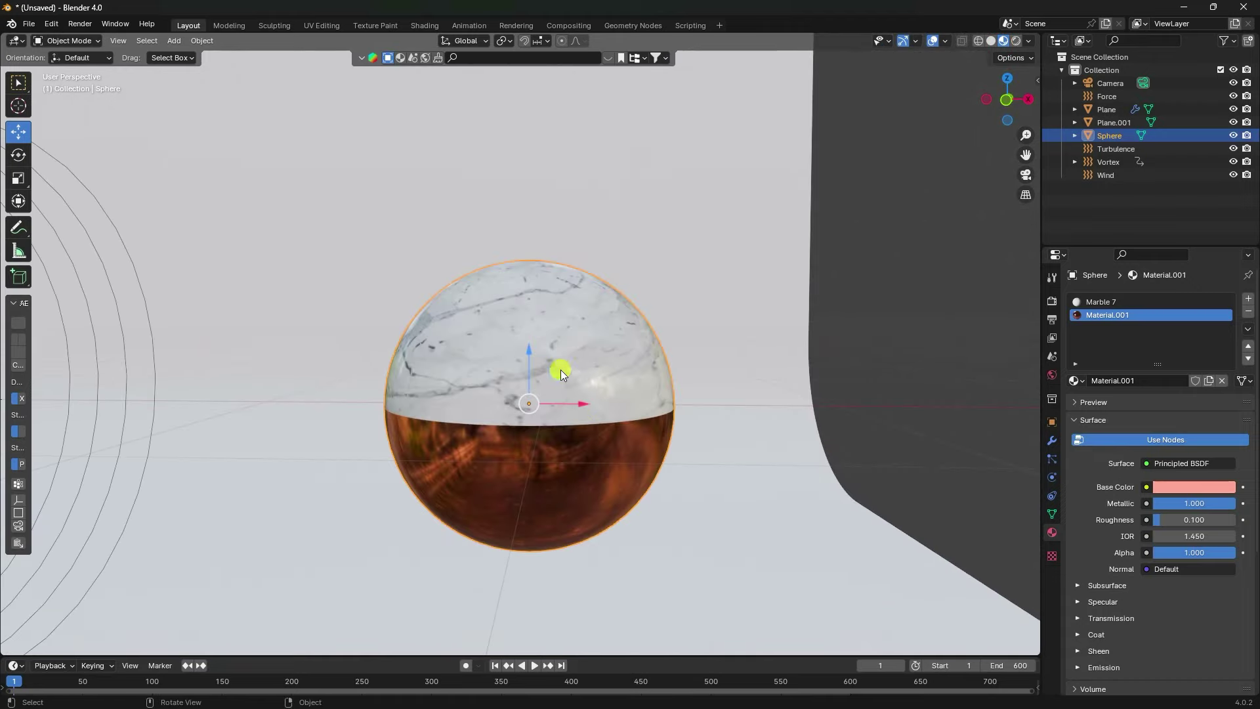
{"action": "left_click", "coordinate": [1096, 306]}
{"action": "left_click", "coordinate": [1076, 380]}
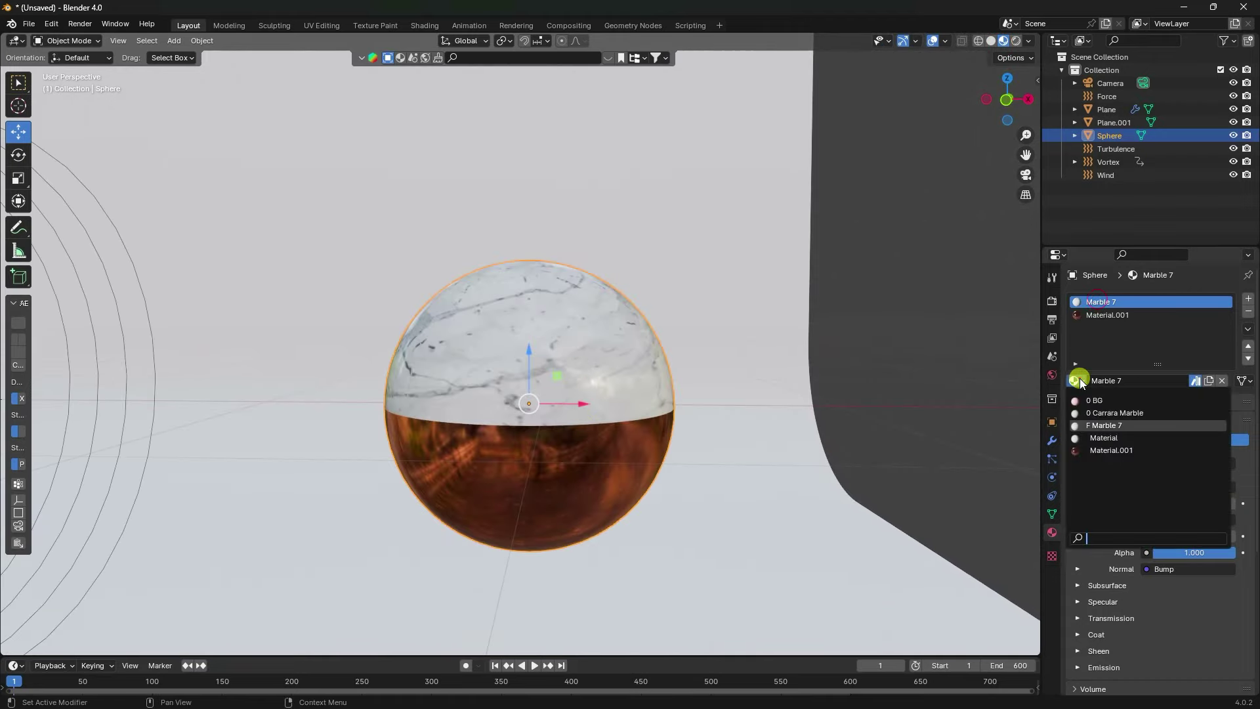
{"action": "left_click", "coordinate": [1140, 408]}
Give the curved backdrop plane the pink BG material
{"action": "scroll", "coordinate": [617, 396], "scroll_direction": "down", "scroll_amount": 3}
{"action": "middle_click_drag", "start_coordinate": [616, 403], "coordinate": [688, 436], "text": "shift"}
{"action": "scroll", "coordinate": [688, 435], "scroll_direction": "down", "scroll_amount": 3}
{"action": "scroll", "coordinate": [597, 436], "scroll_direction": "up", "scroll_amount": 2}
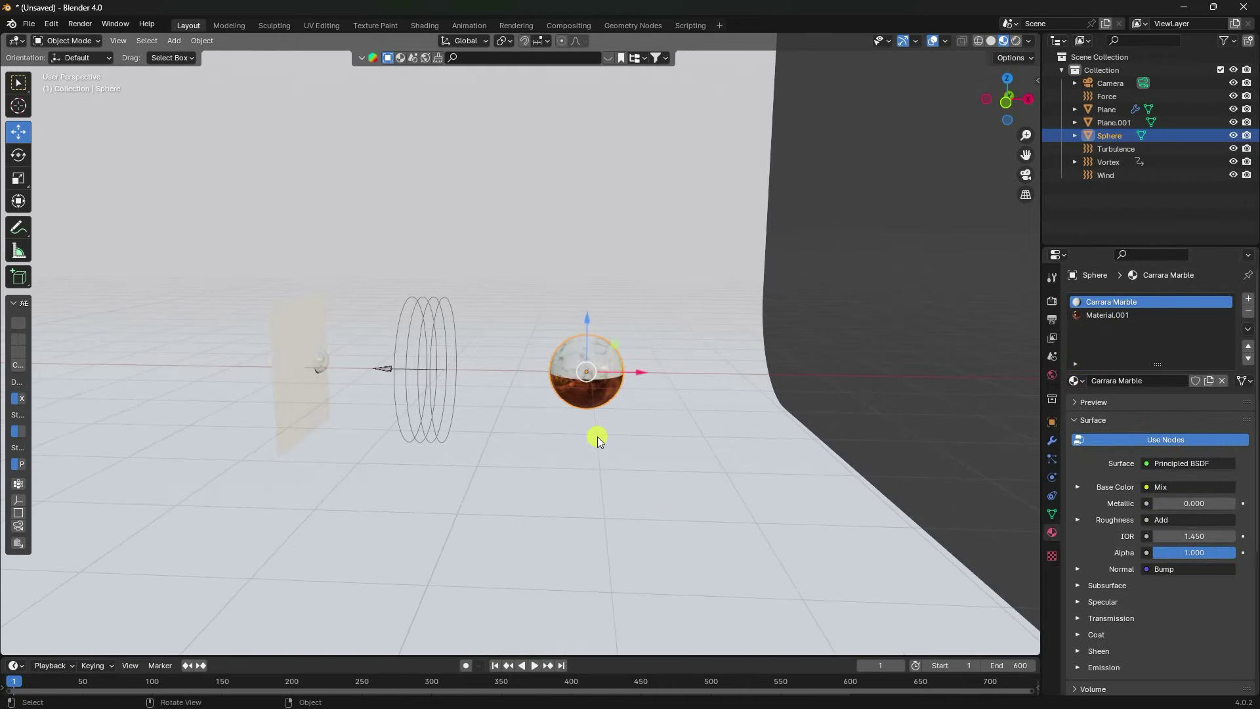
{"action": "left_click", "coordinate": [567, 218]}
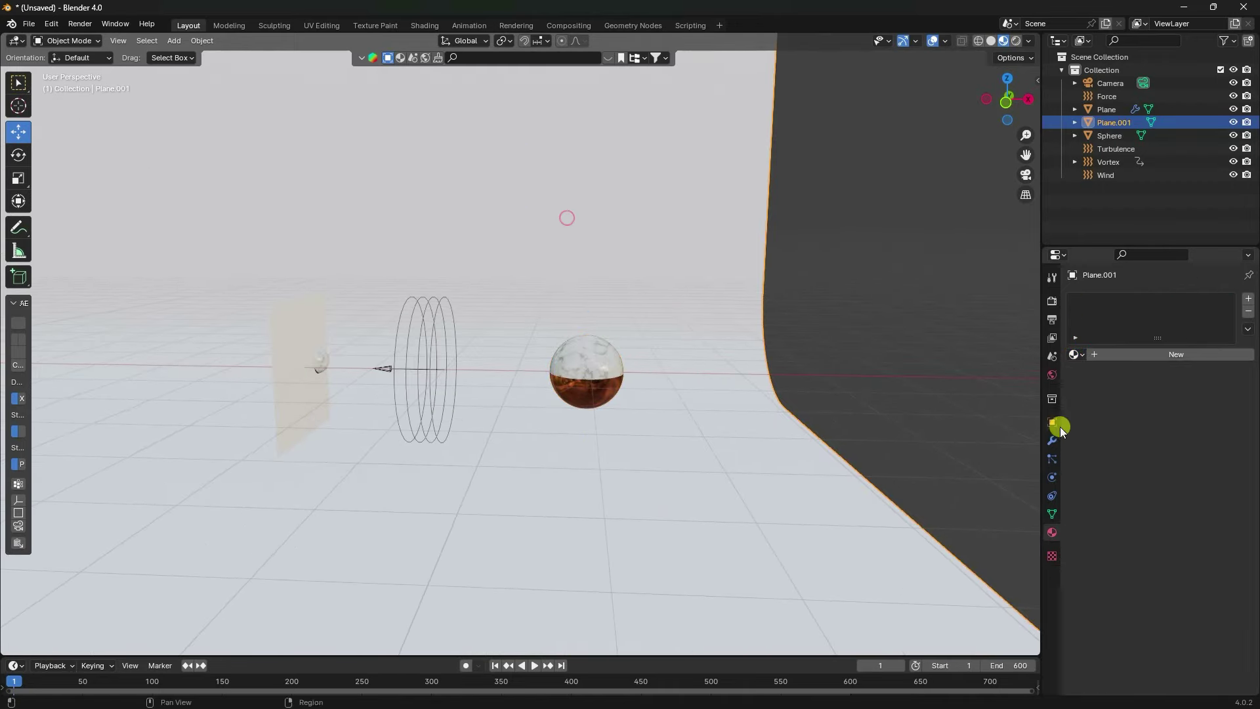
{"action": "left_click", "coordinate": [1077, 355]}
{"action": "left_click", "coordinate": [1091, 373]}
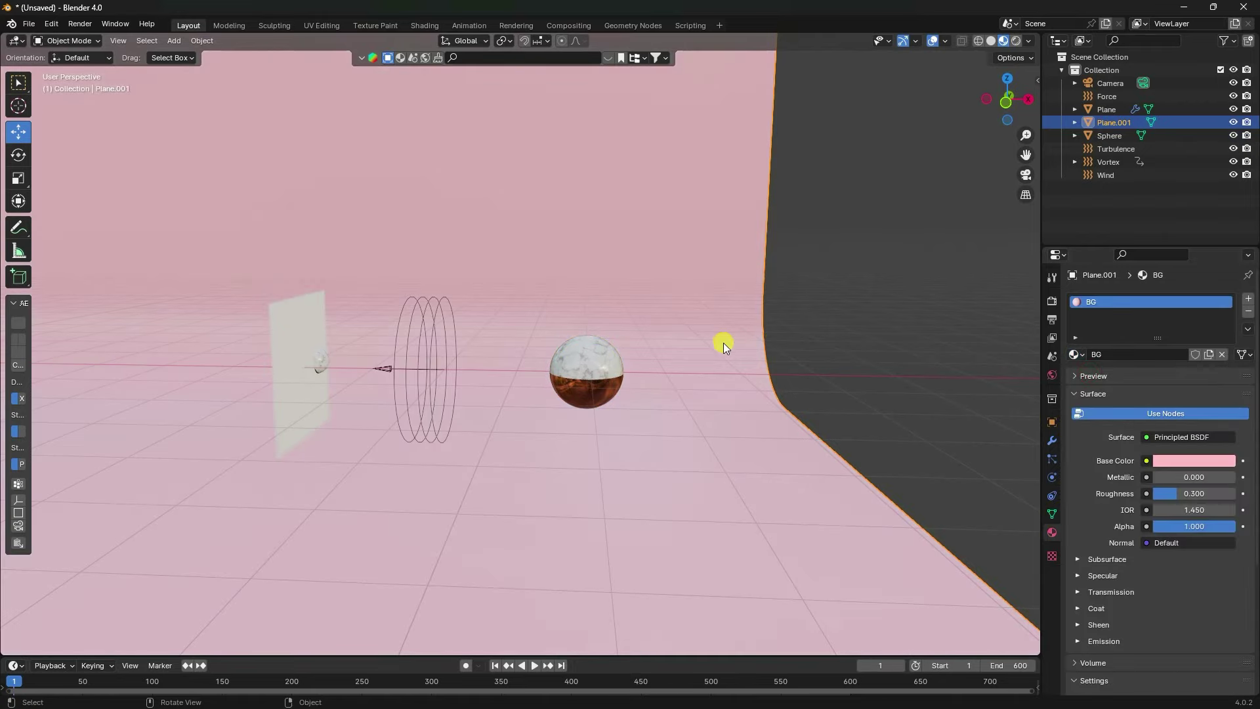
{"action": "left_click", "coordinate": [1053, 373]}
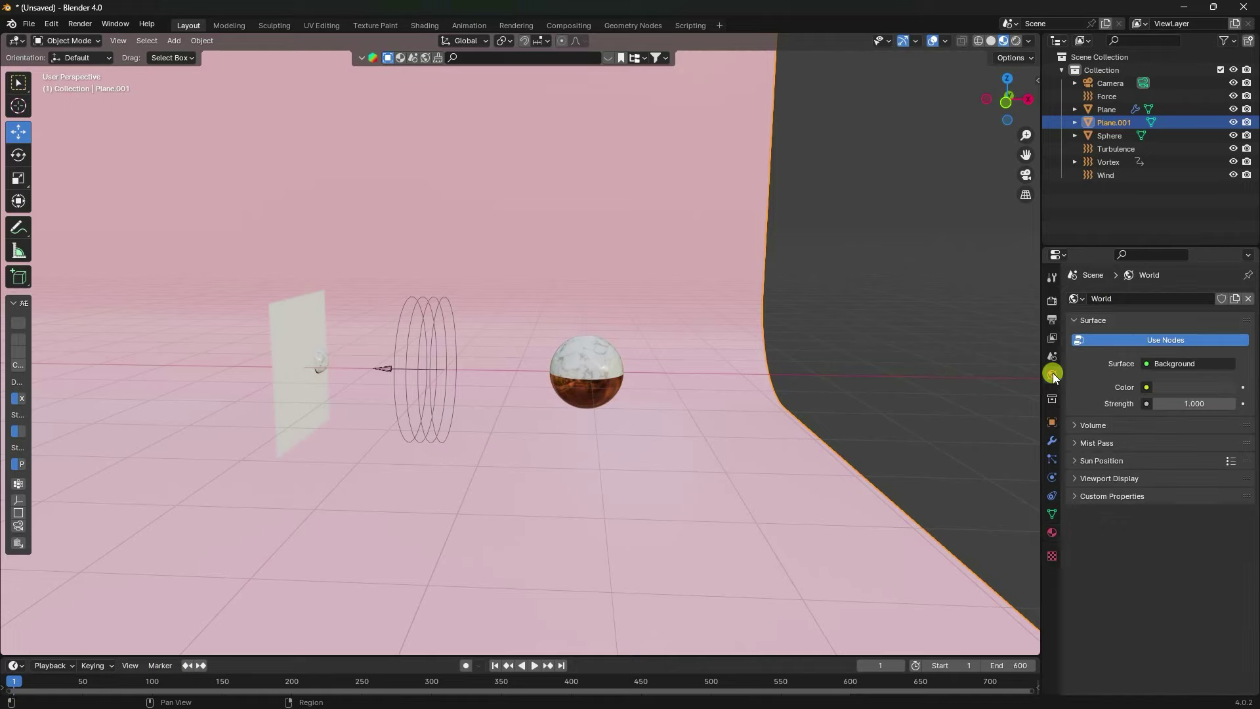
Set the World color to an Environment Texture using D:\HDRI\artist_workshop_4k.exr
{"action": "left_click", "coordinate": [1140, 386]}
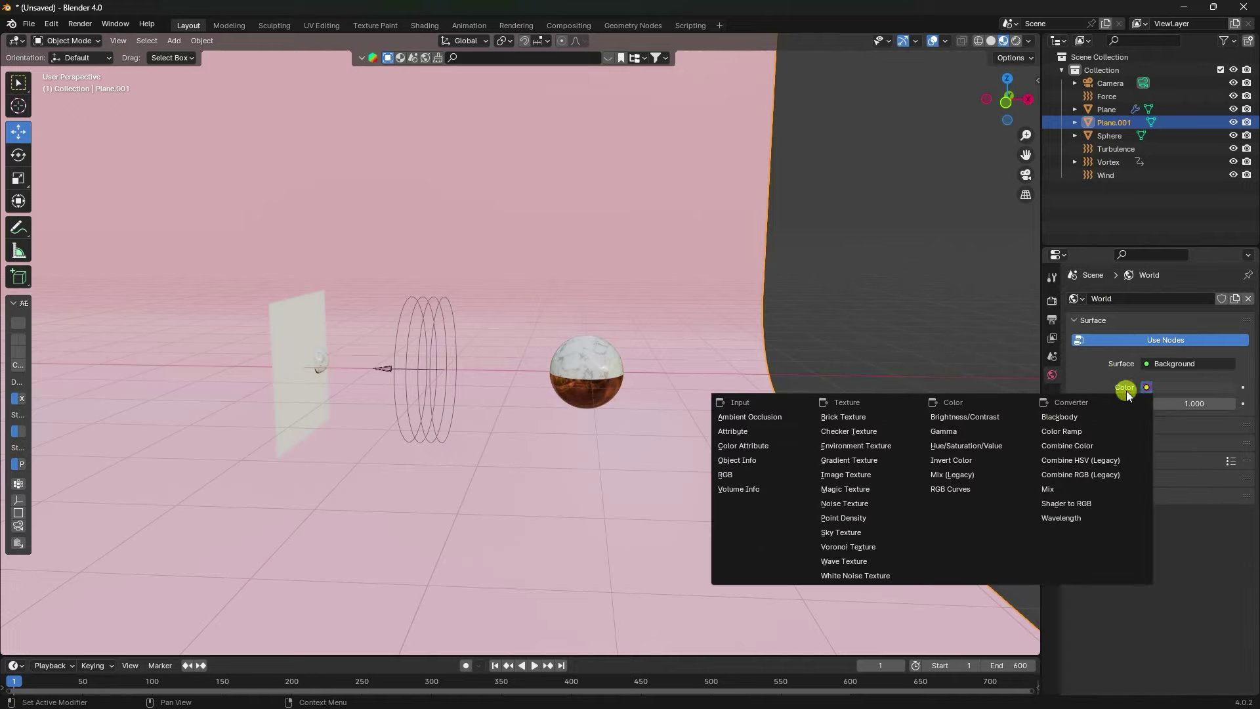
{"action": "left_click", "coordinate": [888, 444]}
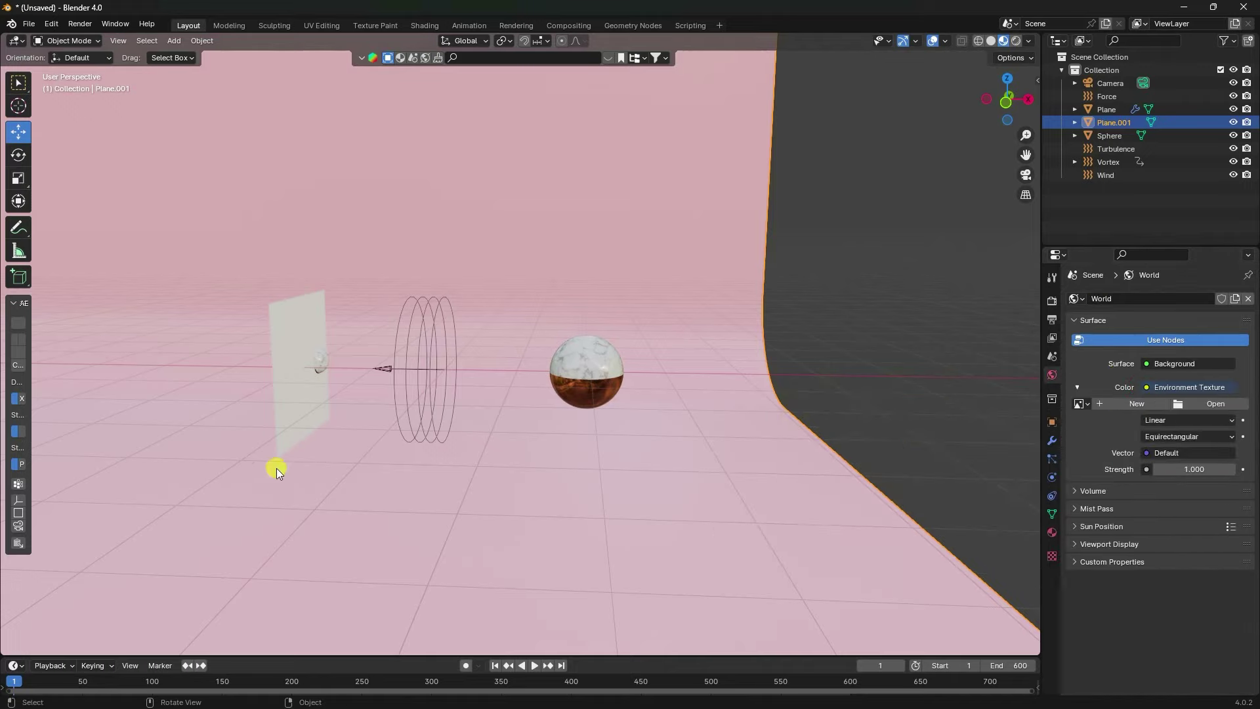
{"action": "left_click", "coordinate": [1215, 403]}
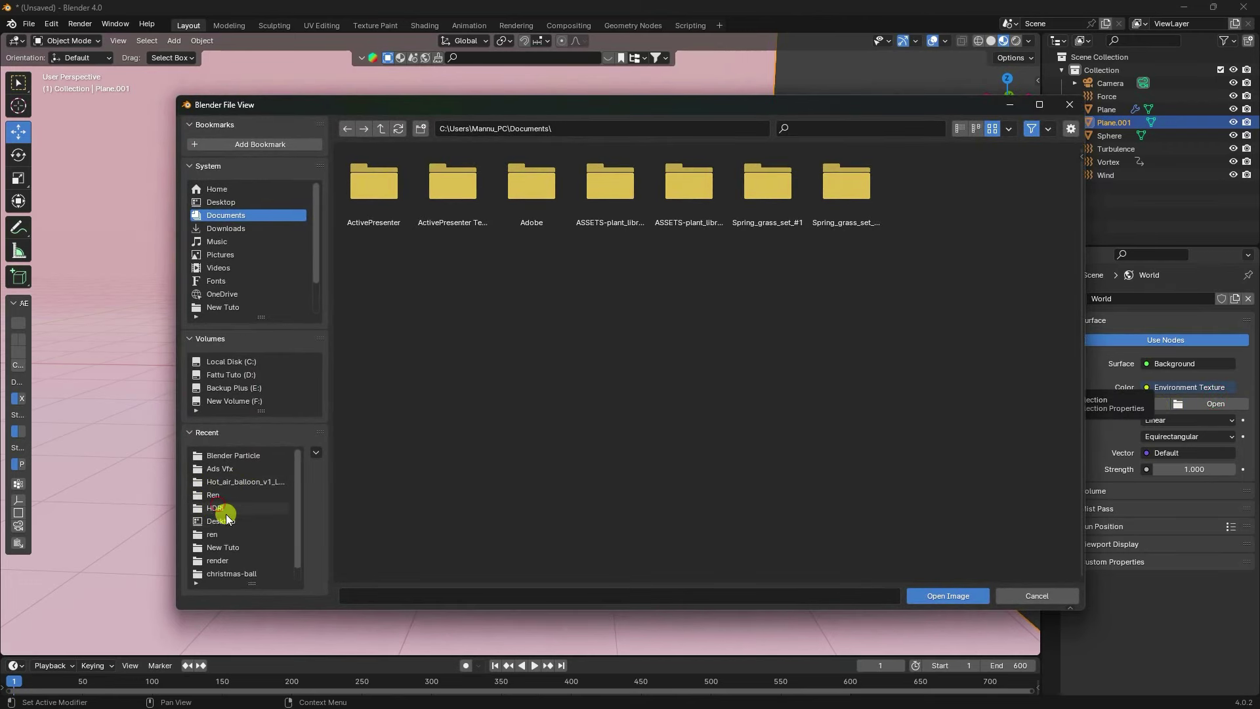
{"action": "left_click", "coordinate": [219, 506]}
{"action": "left_click", "coordinate": [615, 191]}
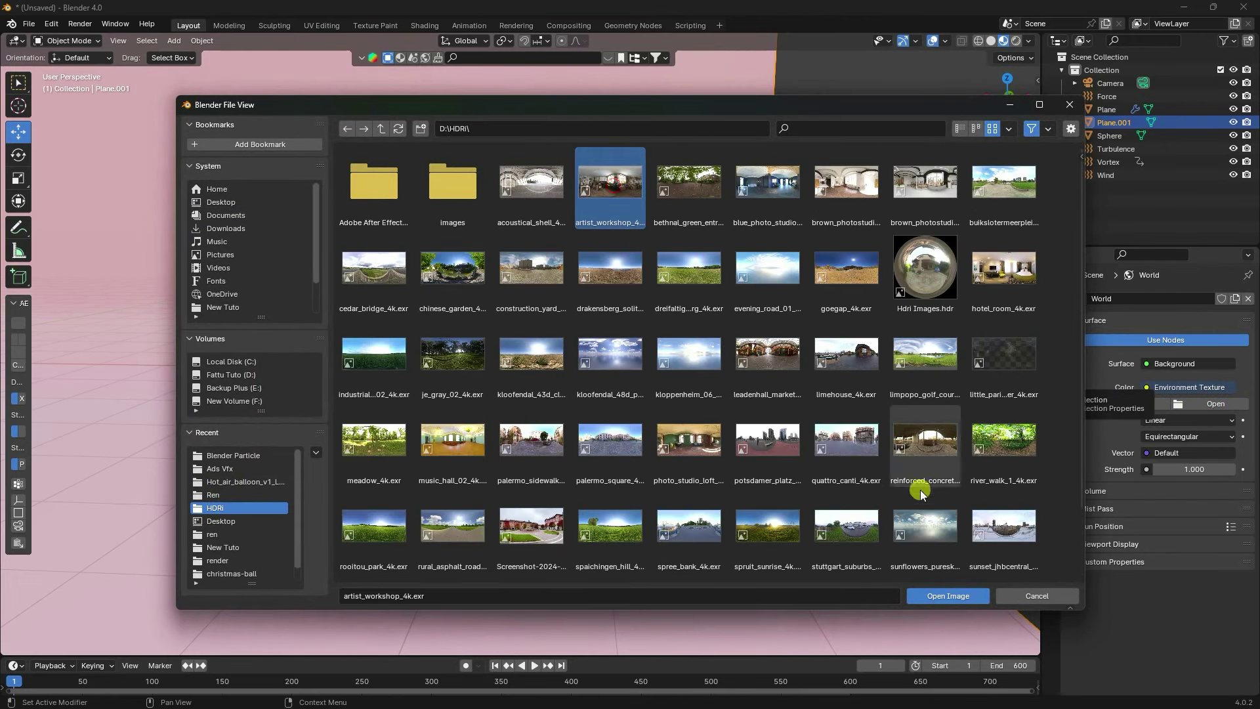
{"action": "left_click", "coordinate": [956, 598]}
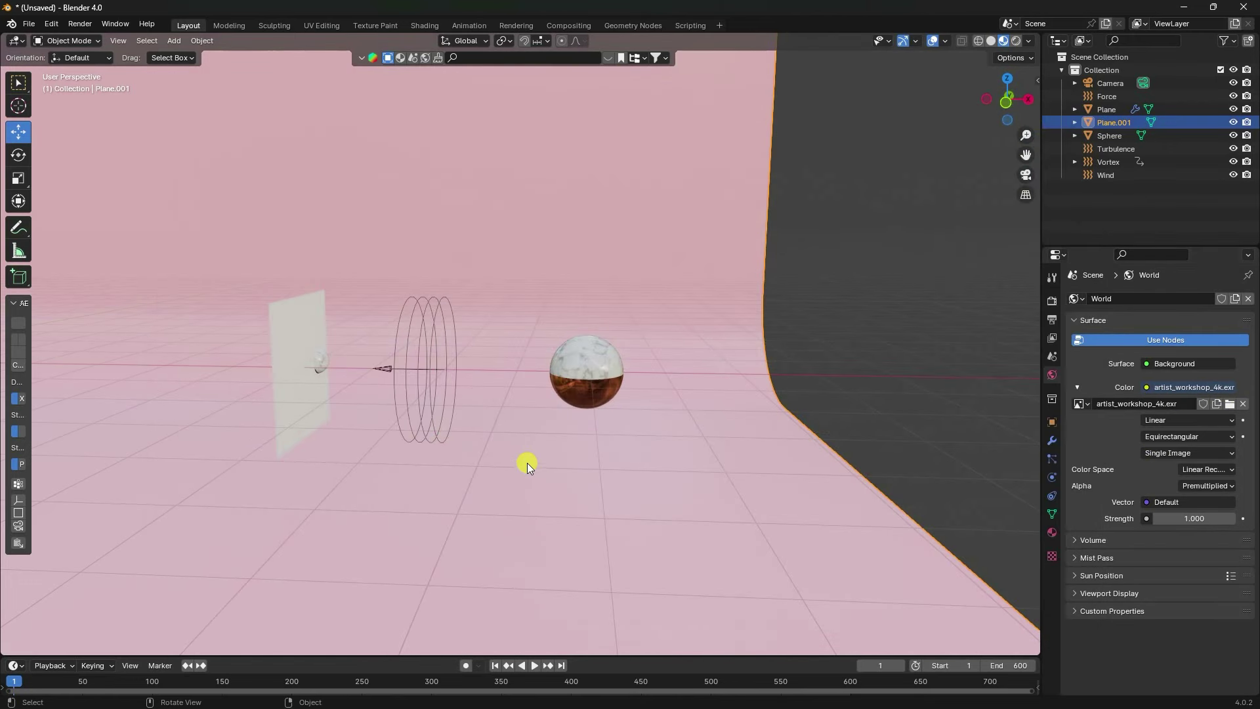
{"action": "scroll", "coordinate": [558, 460], "scroll_direction": "down", "scroll_amount": 5}
{"action": "middle_click_drag", "start_coordinate": [417, 365], "coordinate": [526, 407], "text": "shift"}
Add an Area light and raise it vertically above the scene
{"action": "left_click", "coordinate": [174, 41]}
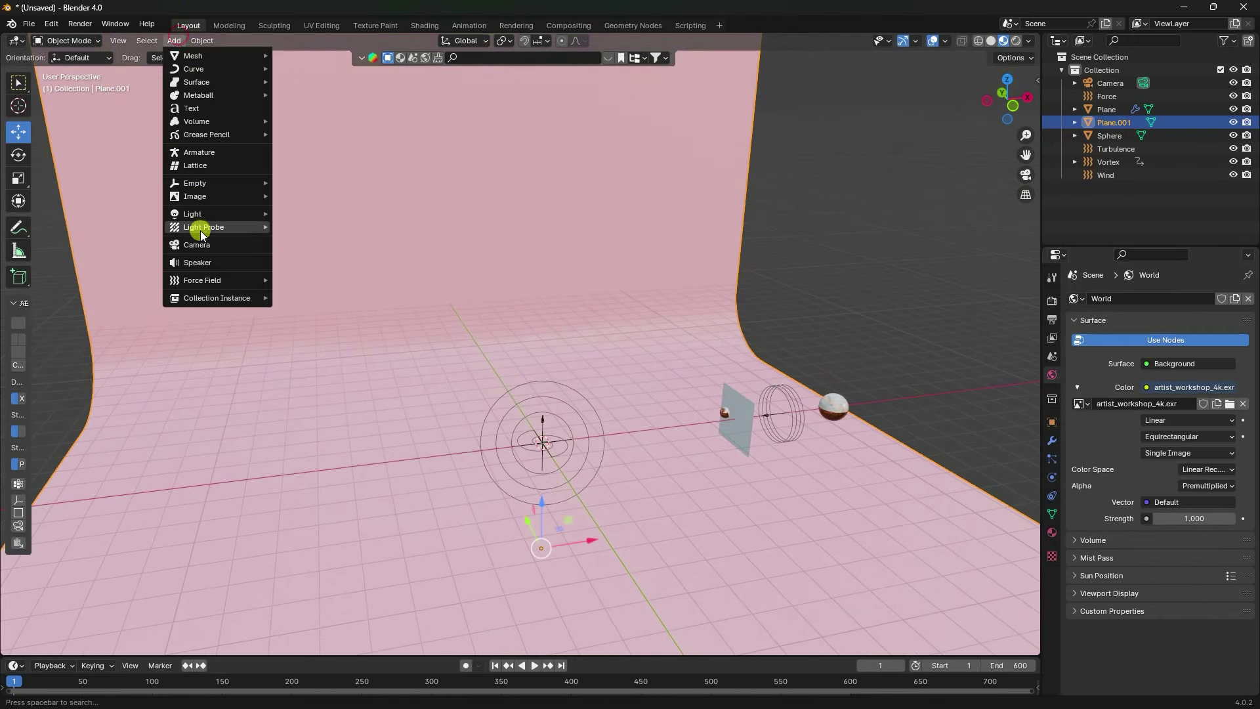
{"action": "mouse_move", "coordinate": [200, 214]}
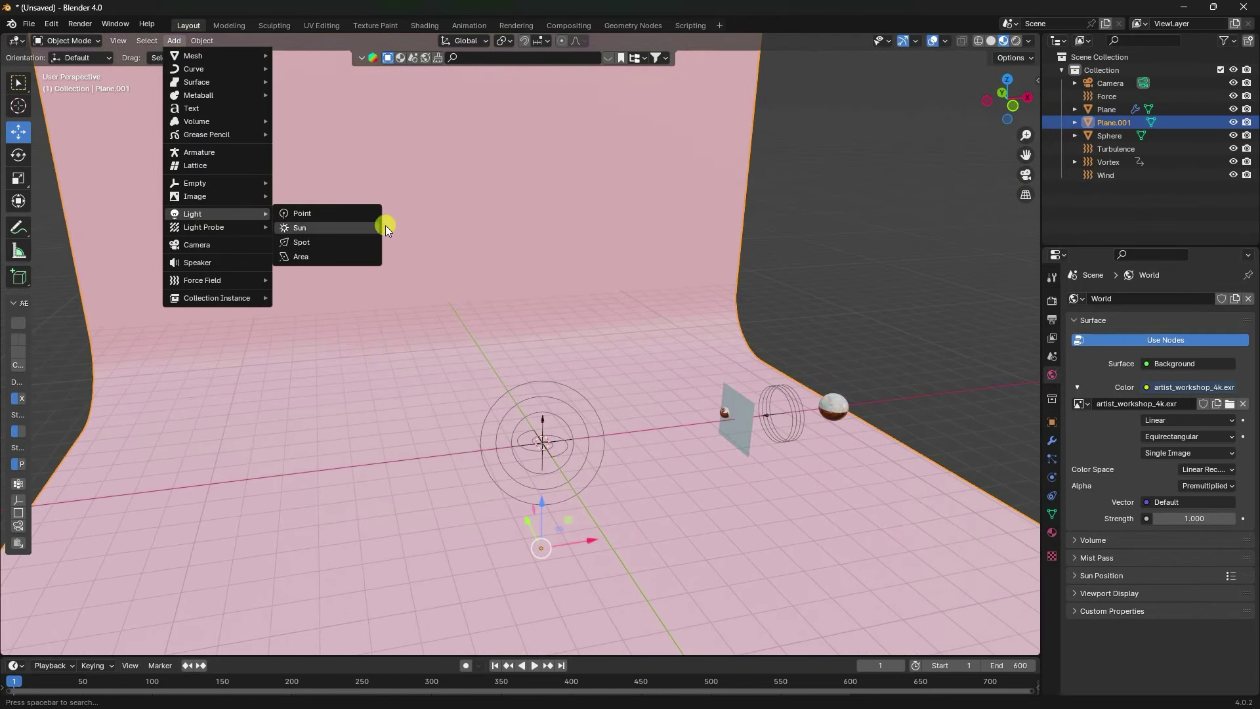
{"action": "left_click", "coordinate": [301, 256]}
{"action": "key", "text": "g"}
{"action": "key", "text": "z"}
{"action": "left_click", "coordinate": [550, 225]}
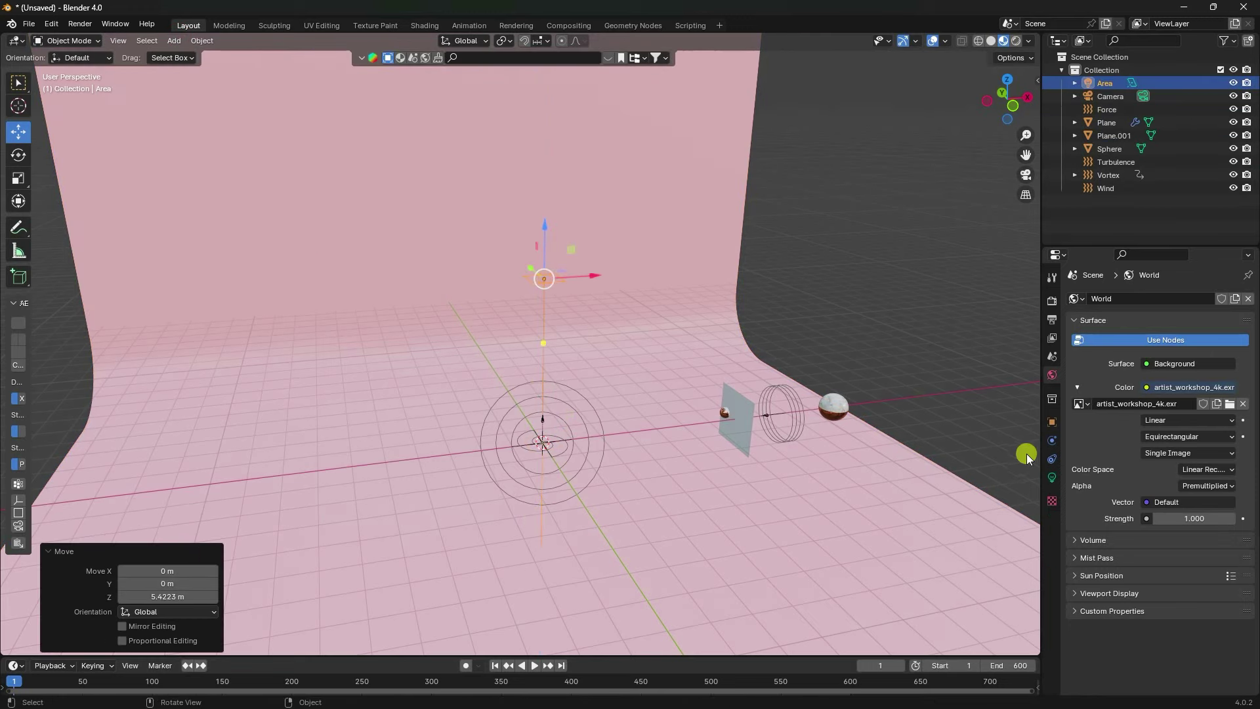
Set the Area light to 5 m size and 50 W power, then lower it to about 1.44 m
{"action": "left_click", "coordinate": [1050, 476]}
{"action": "left_click", "coordinate": [1179, 470]}
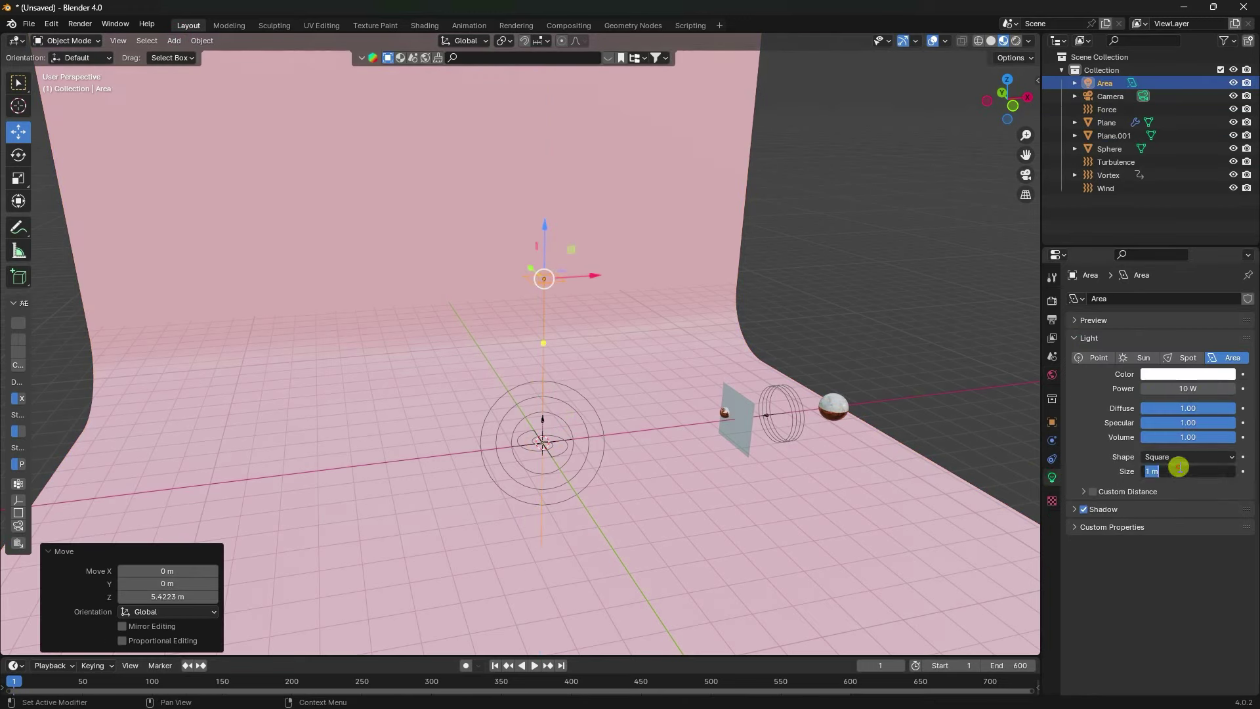
{"action": "type", "text": "5"}
{"action": "key", "text": "Return"}
{"action": "left_click", "coordinate": [1180, 389]}
{"action": "type", "text": "5"}
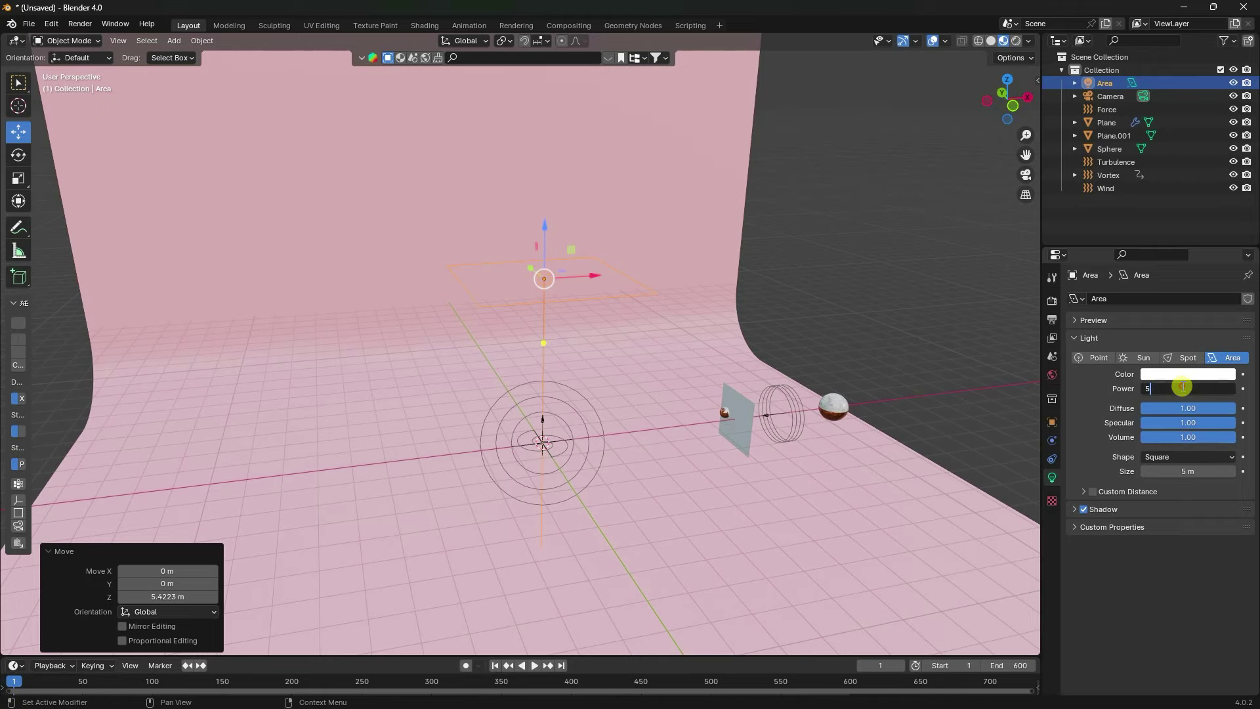
{"action": "type", "text": "0"}
{"action": "key", "text": "Return"}
{"action": "middle_click_drag", "start_coordinate": [656, 388], "coordinate": [651, 234]}
{"action": "left_click_drag", "start_coordinate": [621, 230], "coordinate": [628, 187]}
Duplicate the Area light and move the copy along Y and across the floor
{"action": "key", "text": "ctrl+c"}
{"action": "key", "text": "ctrl+v"}
{"action": "key", "text": "g"}
{"action": "key", "text": "y"}
{"action": "left_click", "coordinate": [741, 262]}
{"action": "left_click_drag", "start_coordinate": [766, 195], "coordinate": [843, 428]}
{"action": "middle_click_drag", "start_coordinate": [843, 428], "coordinate": [538, 361]}
Rotate the duplicate light about 90° on X, then play the animation in camera view
{"action": "left_click", "coordinate": [14, 154]}
{"action": "left_click_drag", "start_coordinate": [636, 322], "coordinate": [709, 416]}
{"action": "middle_click_drag", "start_coordinate": [731, 407], "coordinate": [585, 451]}
{"action": "key", "text": "KP_0"}
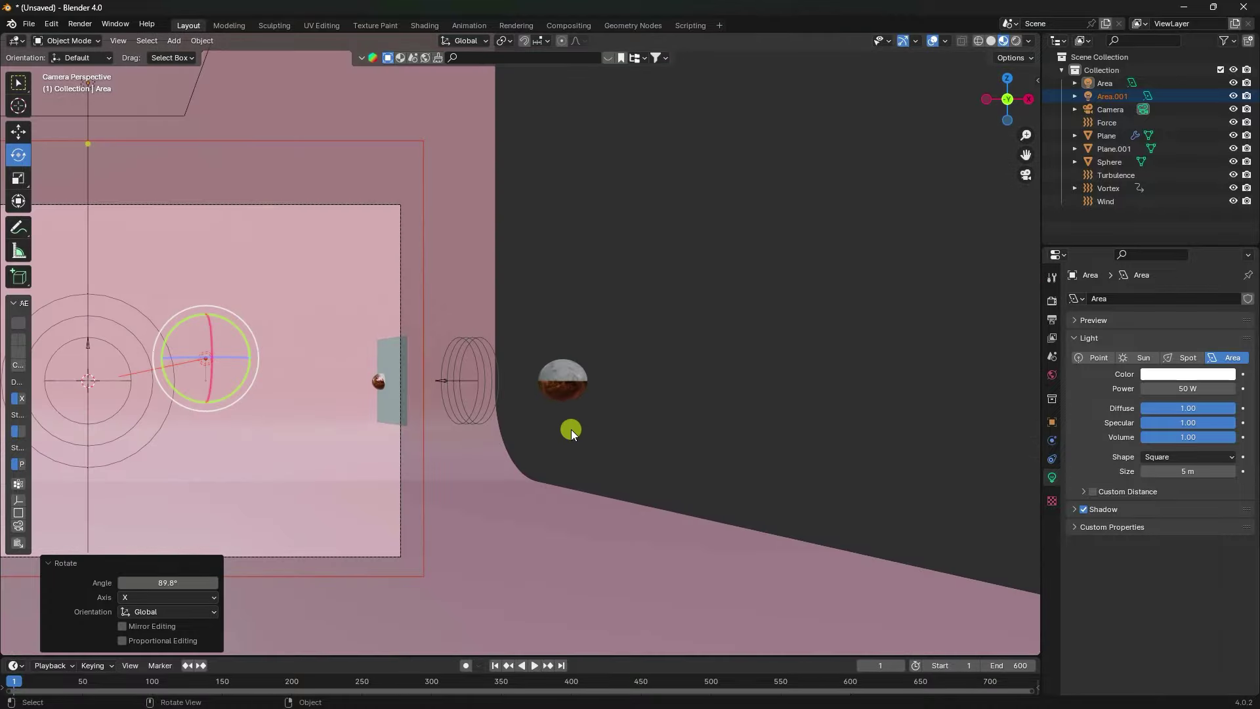
{"action": "scroll", "coordinate": [561, 397], "scroll_direction": "up", "scroll_amount": 6, "text": "ctrl"}
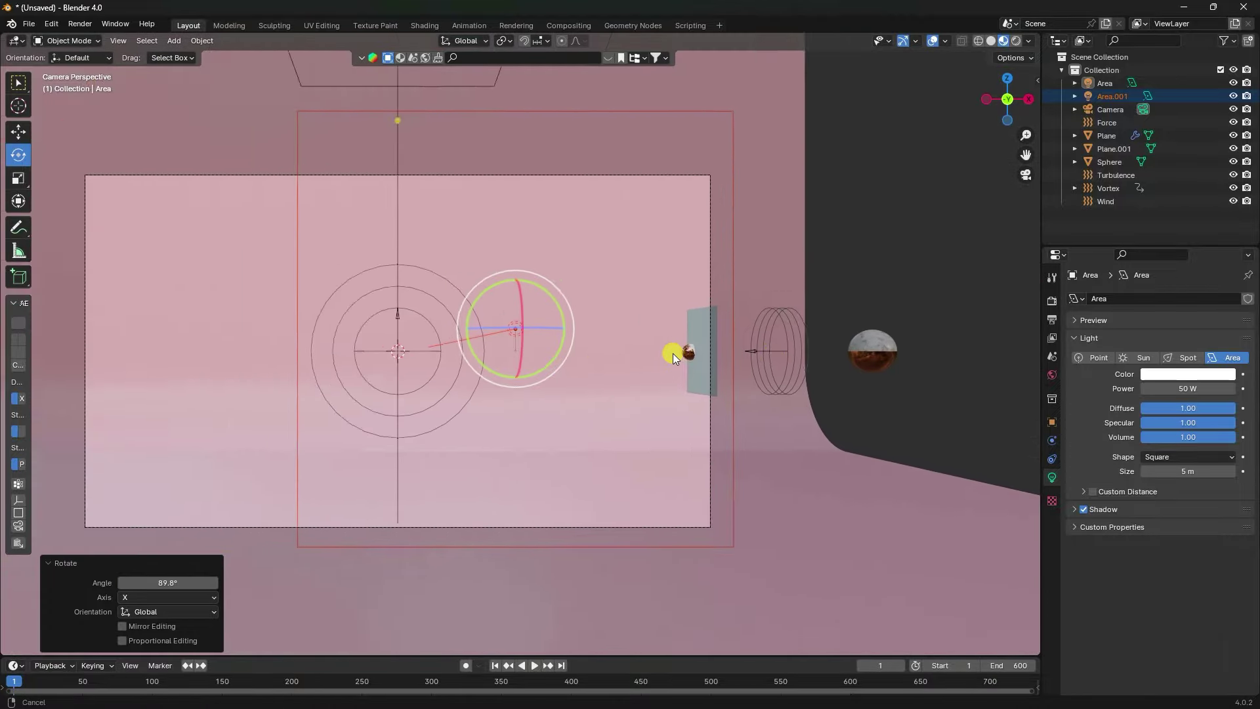
{"action": "scroll", "coordinate": [490, 343], "scroll_direction": "up", "scroll_amount": 3}
{"action": "left_click", "coordinate": [534, 666]}
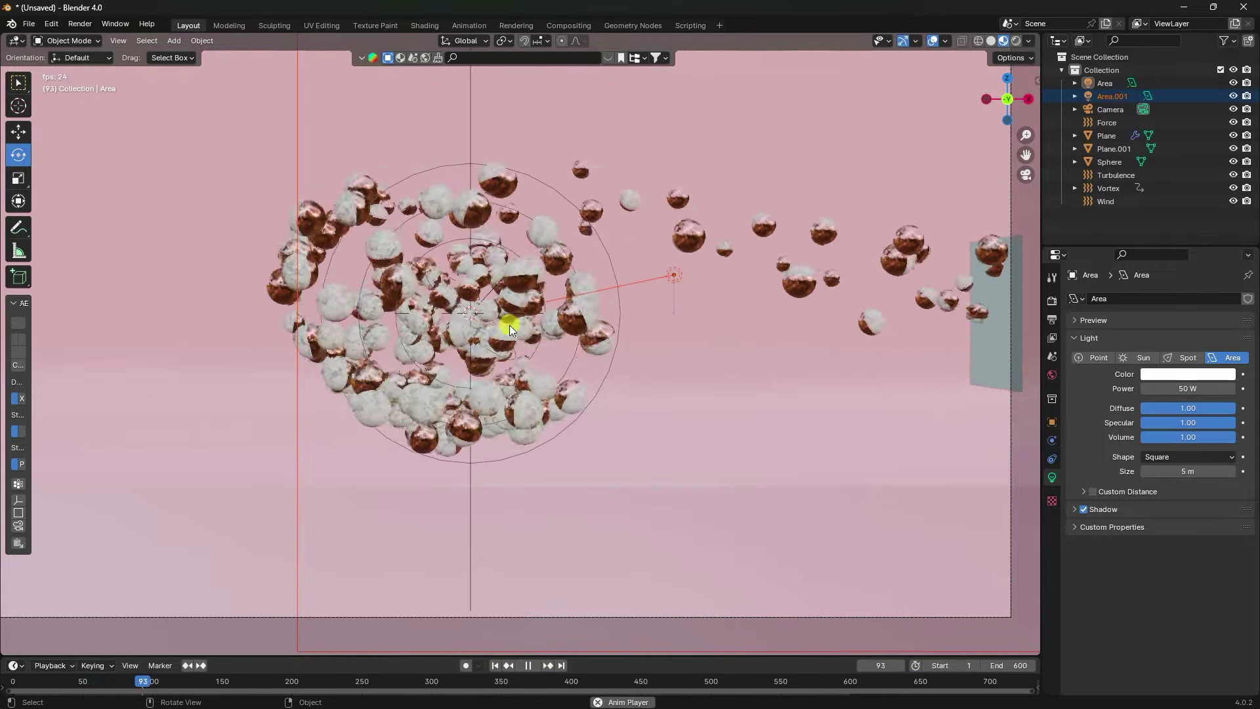
Stop playback at frame 221 and set Cycles on GPU Compute with 256 max render samples
{"action": "scroll", "coordinate": [498, 267], "scroll_direction": "up", "scroll_amount": 1}
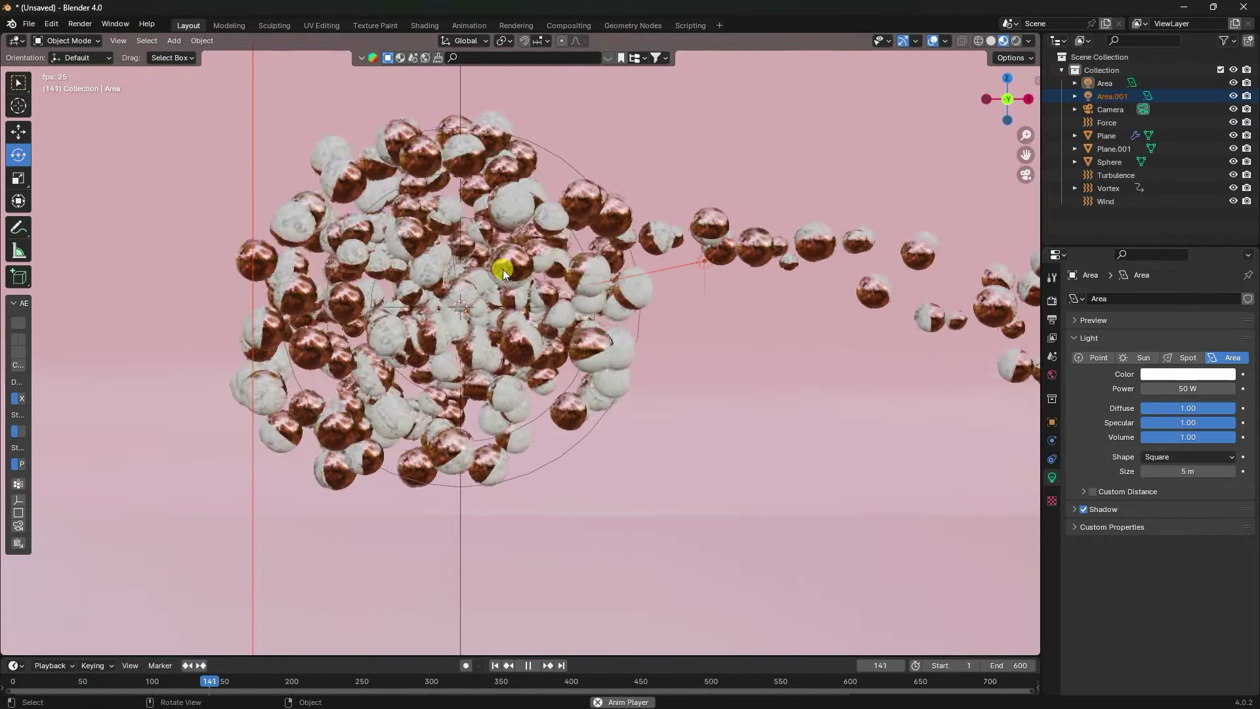
{"action": "left_click", "coordinate": [528, 665]}
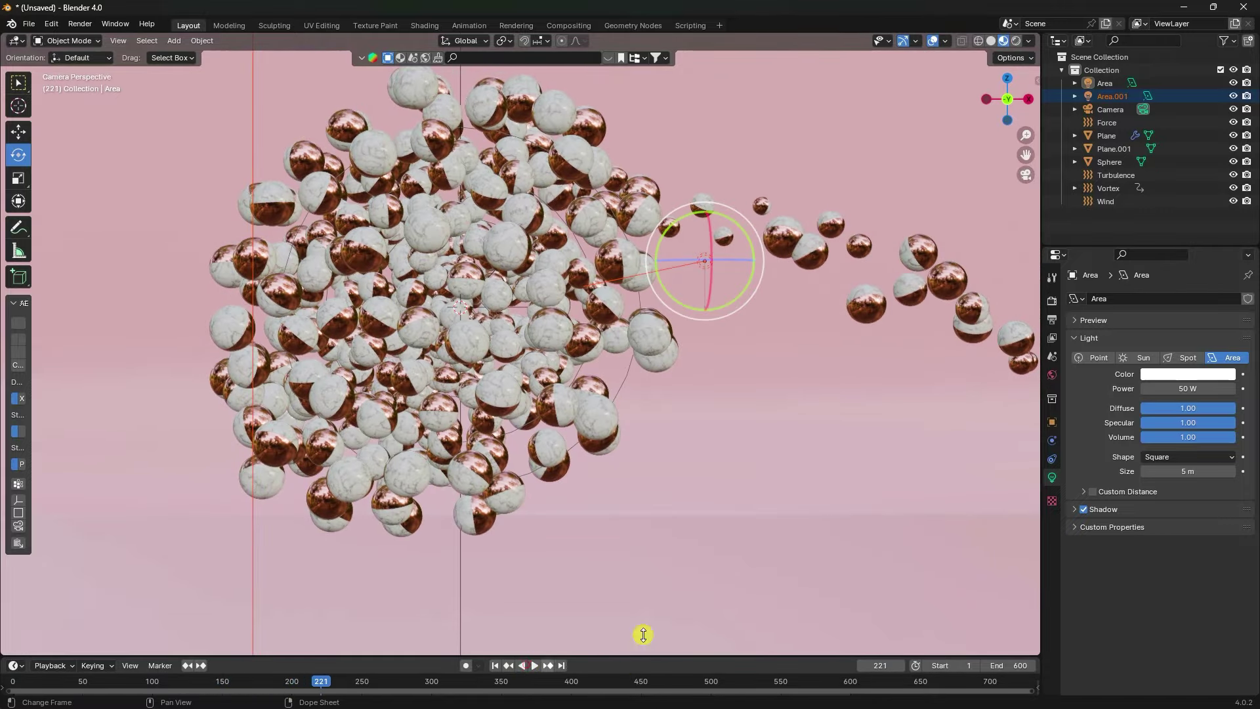
{"action": "left_click", "coordinate": [1060, 300]}
{"action": "left_click", "coordinate": [1165, 299]}
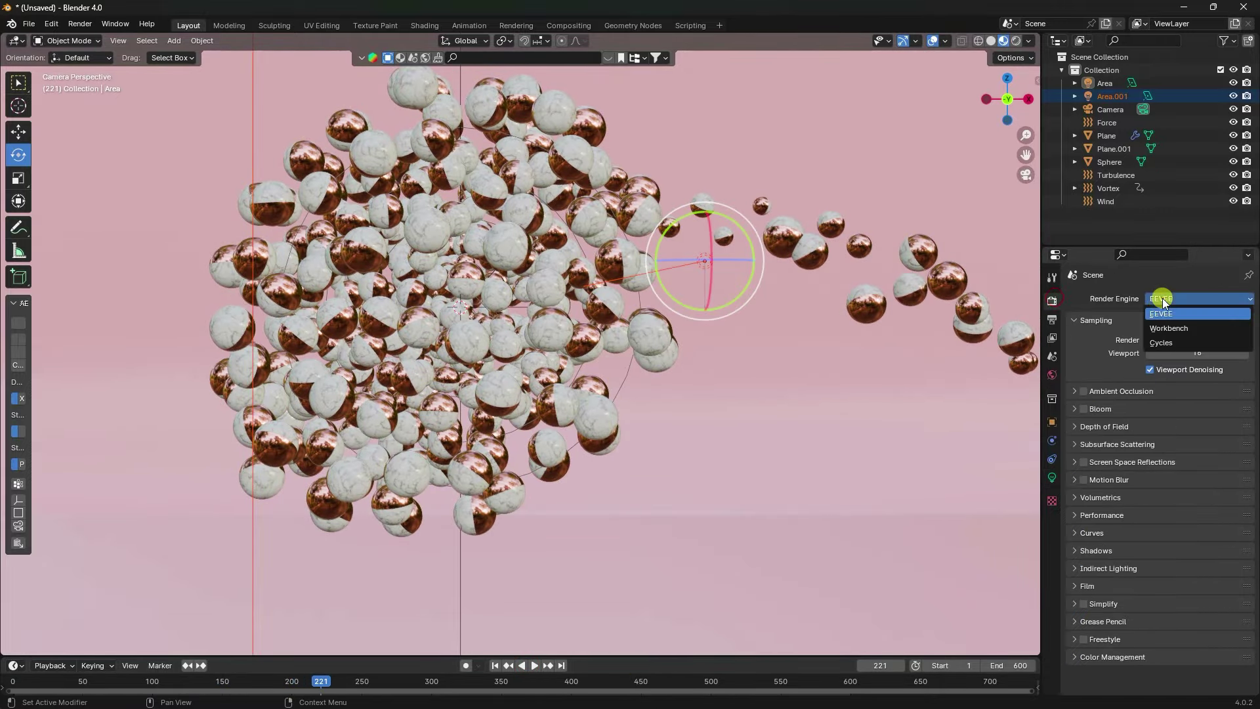
{"action": "left_click", "coordinate": [1158, 343]}
{"action": "left_click", "coordinate": [1149, 333]}
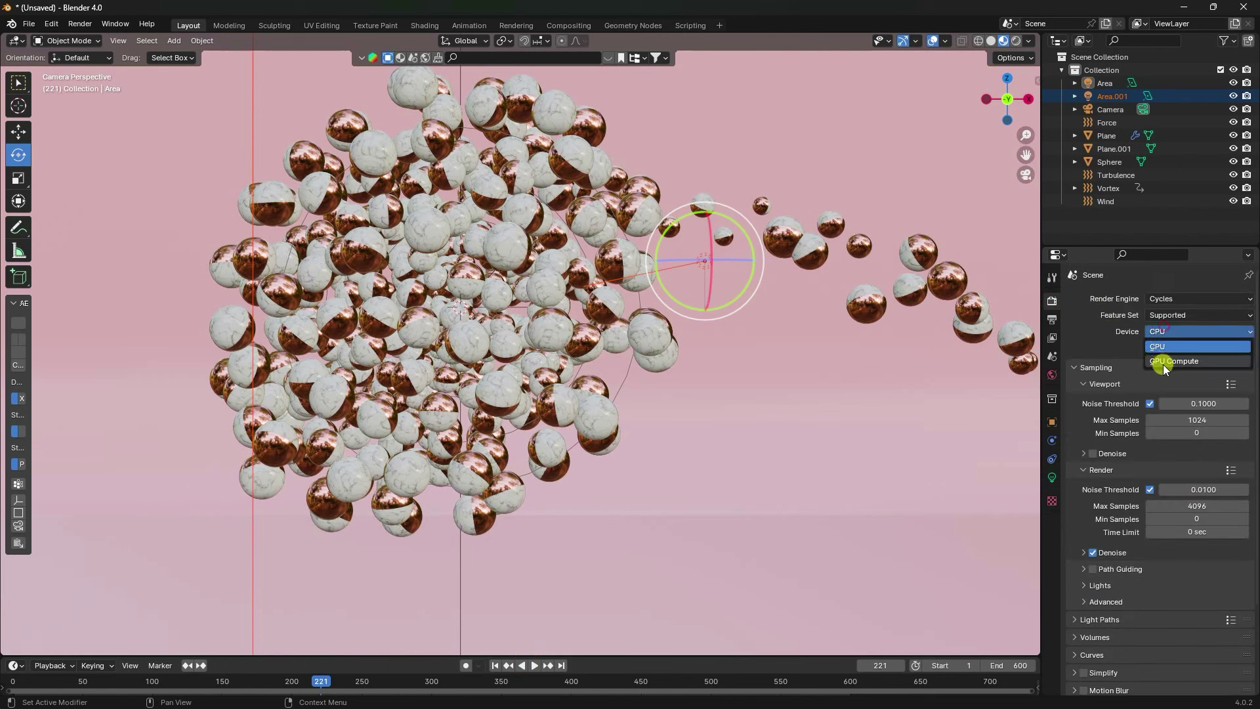
{"action": "left_click", "coordinate": [1164, 357]}
{"action": "left_click", "coordinate": [1198, 490]}
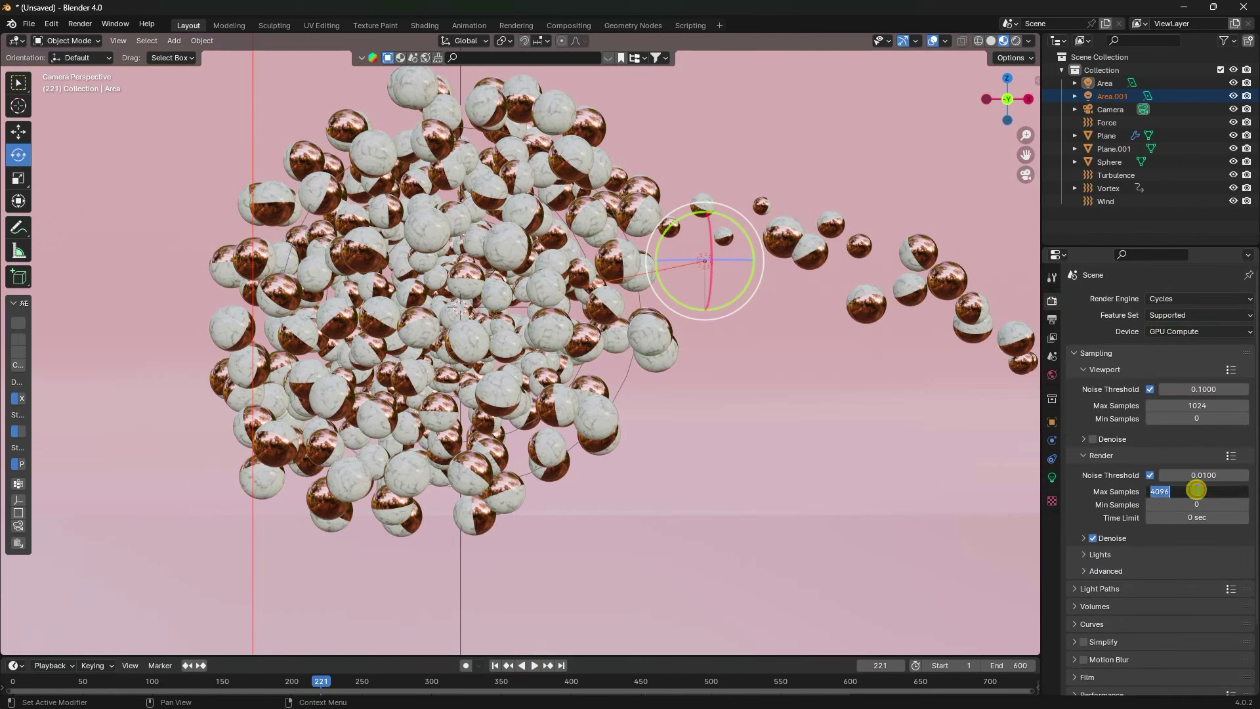
{"action": "type", "text": "256"}
{"action": "key", "text": "Return"}
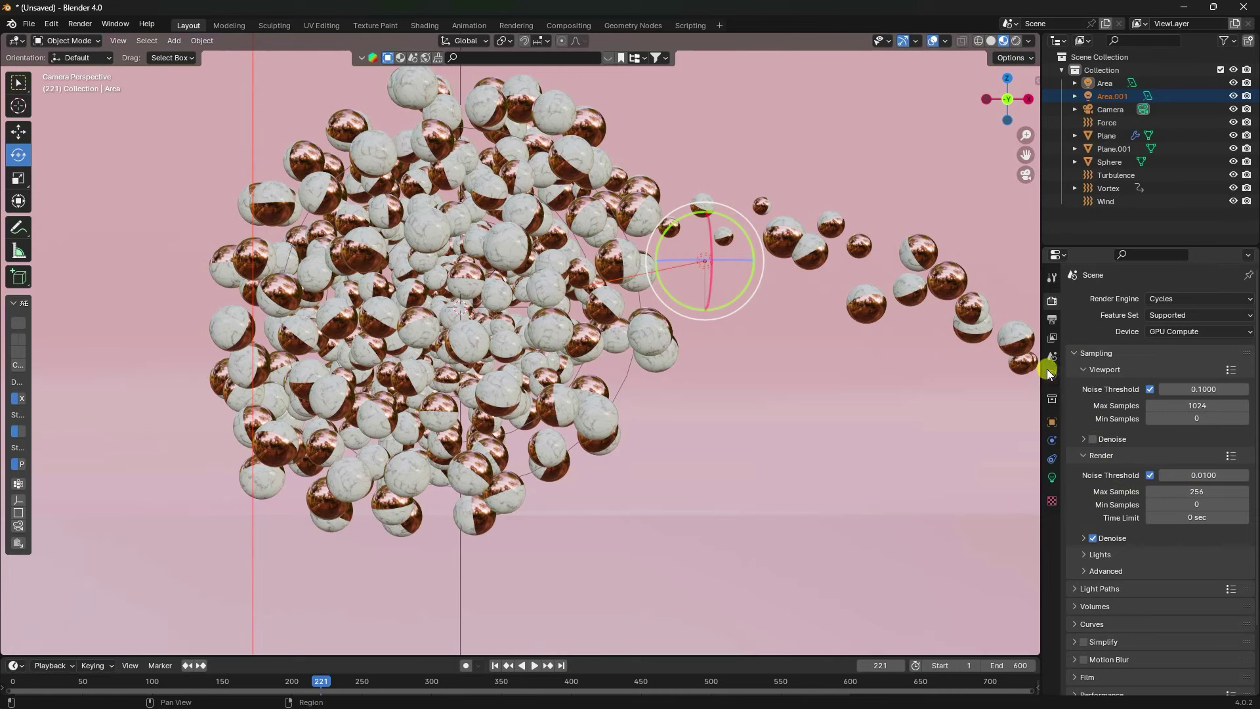
Set the output frame rate to 30 fps
{"action": "left_click", "coordinate": [1052, 319]}
{"action": "left_click", "coordinate": [1182, 418]}
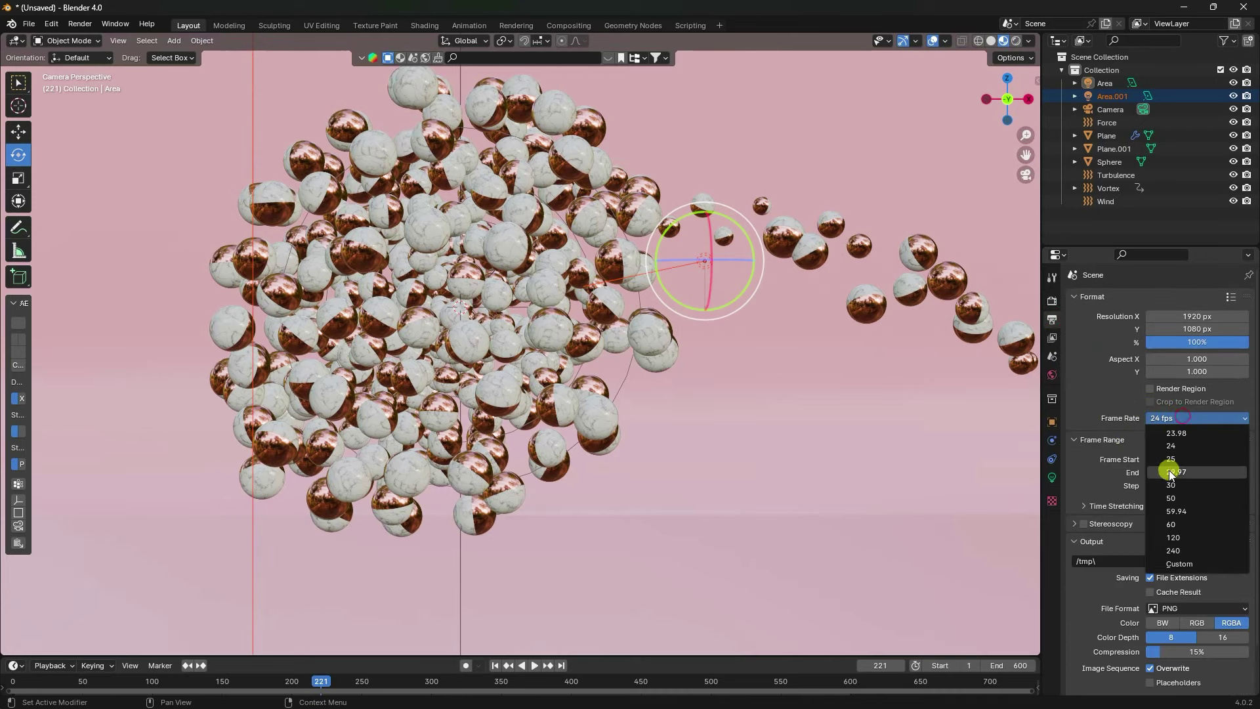
{"action": "left_click", "coordinate": [1172, 482]}
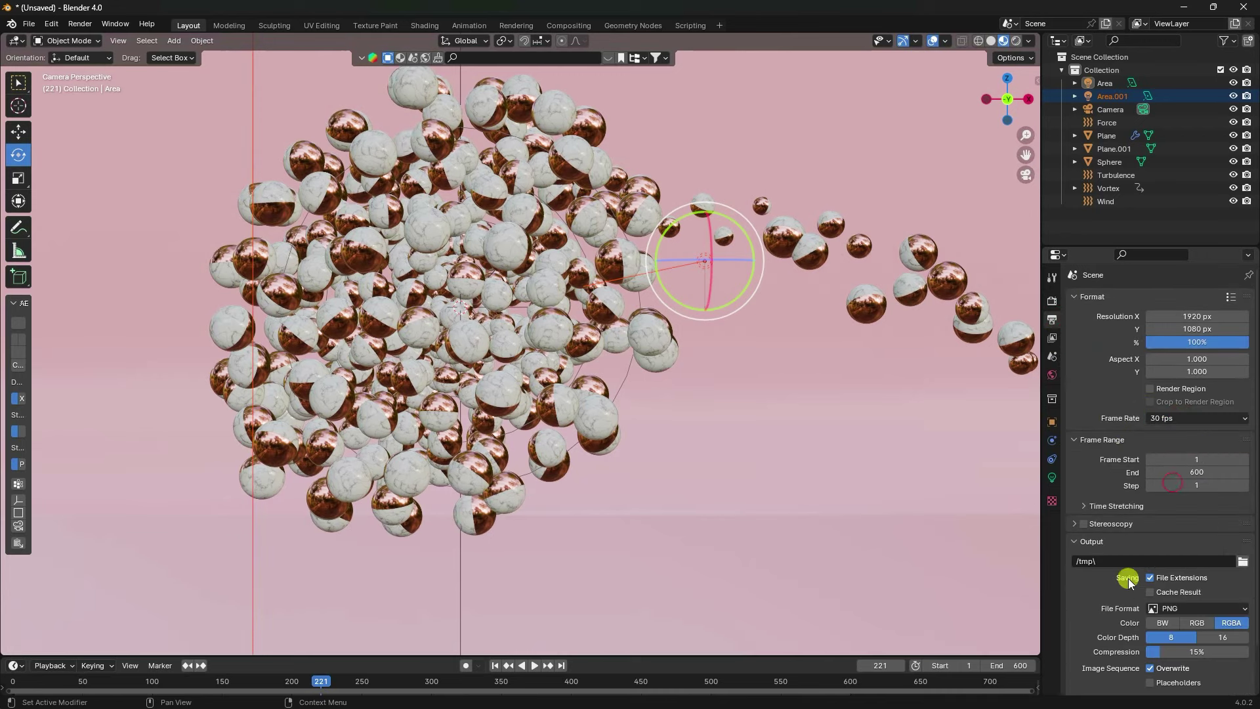
{"action": "left_click", "coordinate": [1243, 562]}
Create a 'renders' folder on the Desktop and set it as the output path with file name 1
{"action": "left_click", "coordinate": [217, 202]}
{"action": "right_click", "coordinate": [475, 282]}
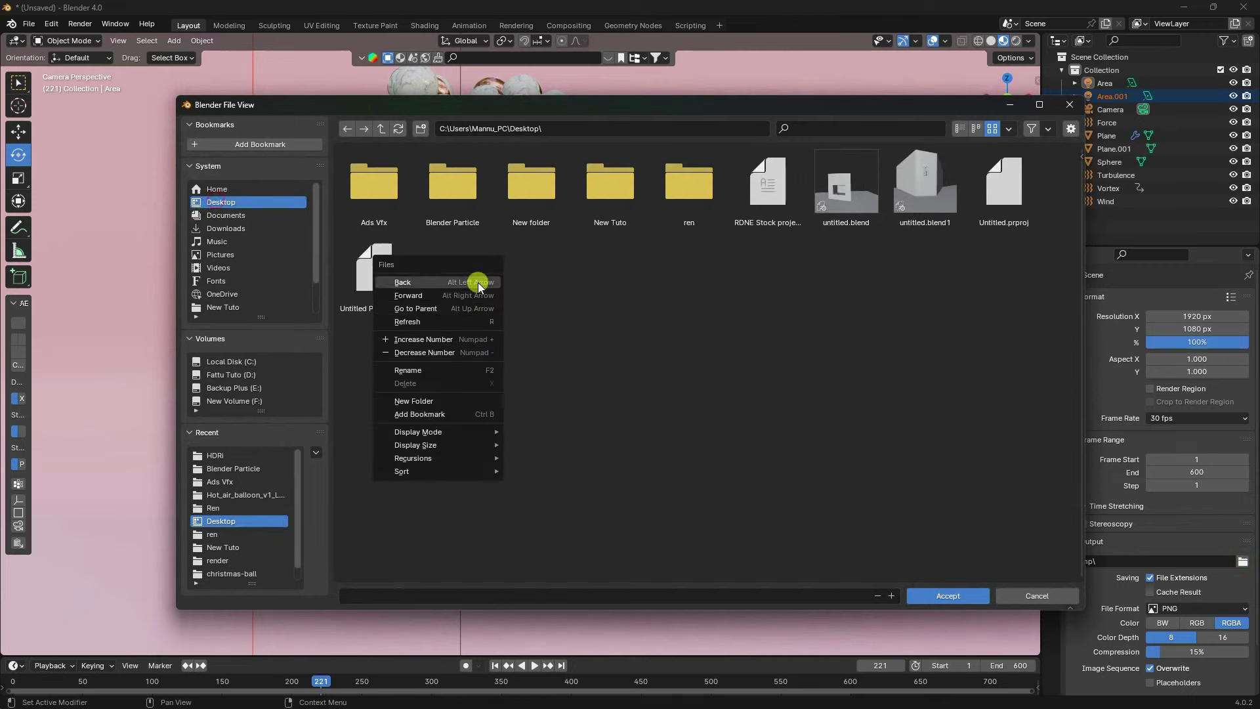
{"action": "left_click", "coordinate": [458, 402]}
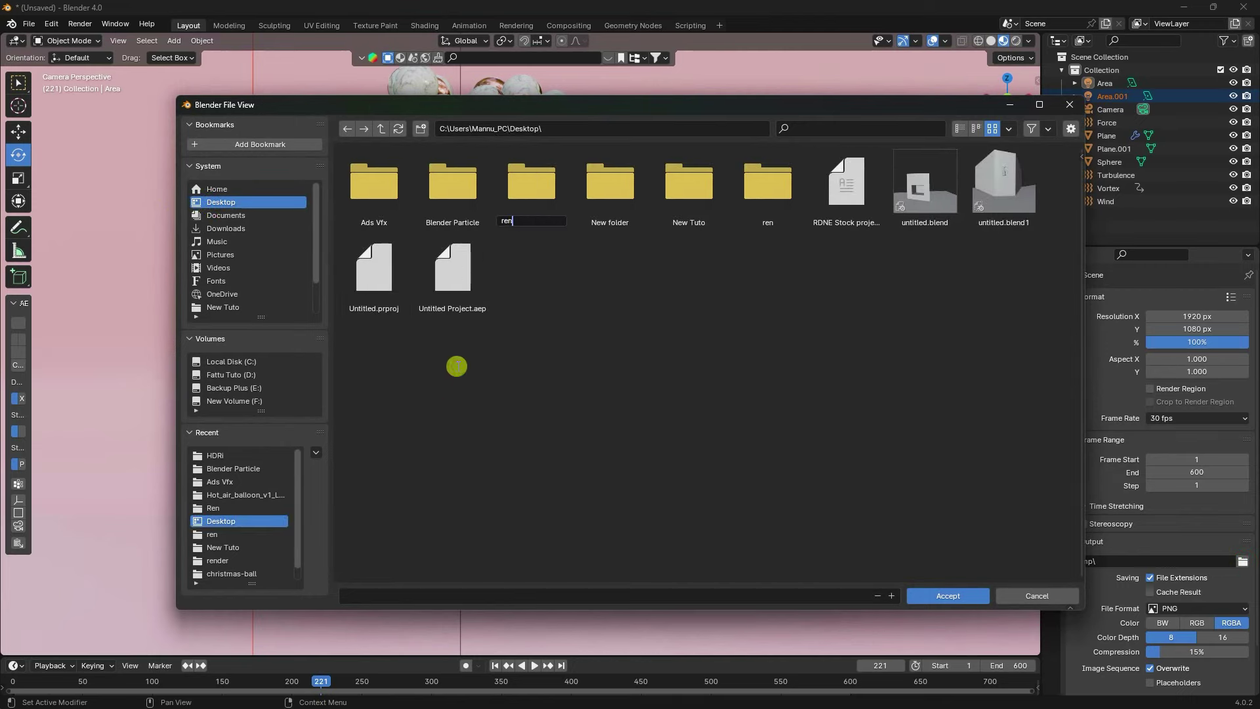
{"action": "key", "text": "Return"}
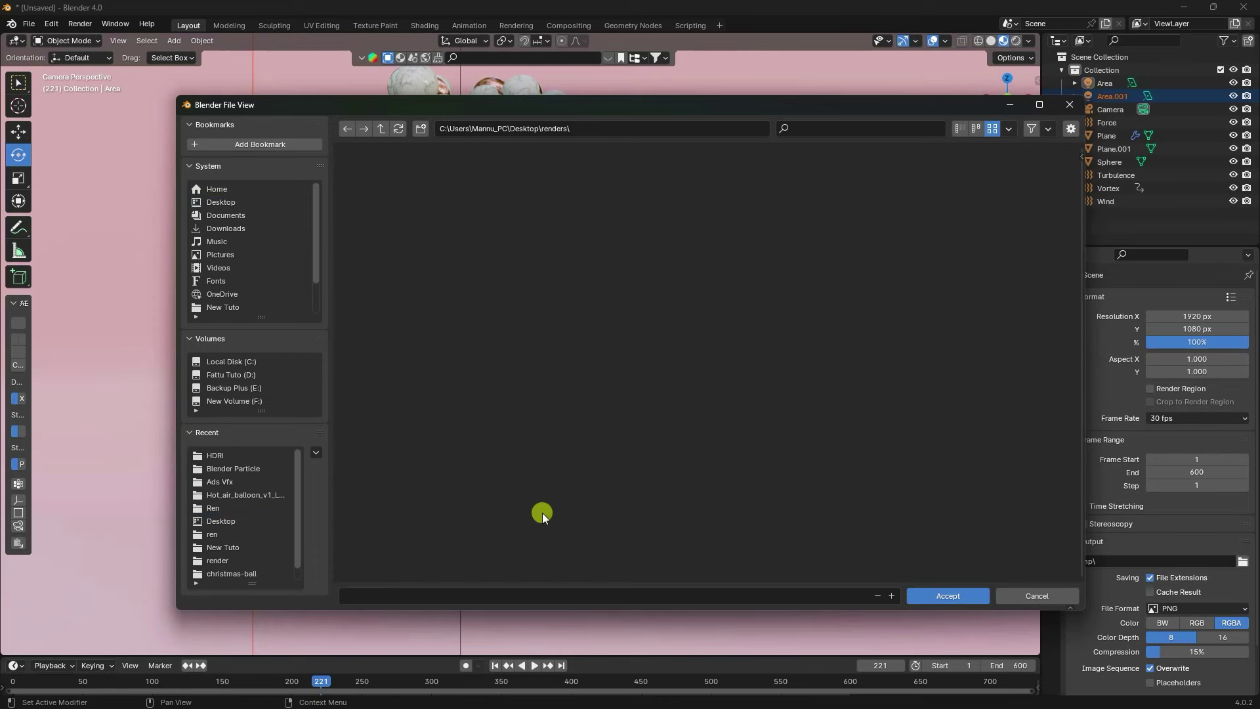
{"action": "left_click", "coordinate": [516, 593]}
{"action": "type", "text": "1"}
{"action": "left_click", "coordinate": [957, 596]}
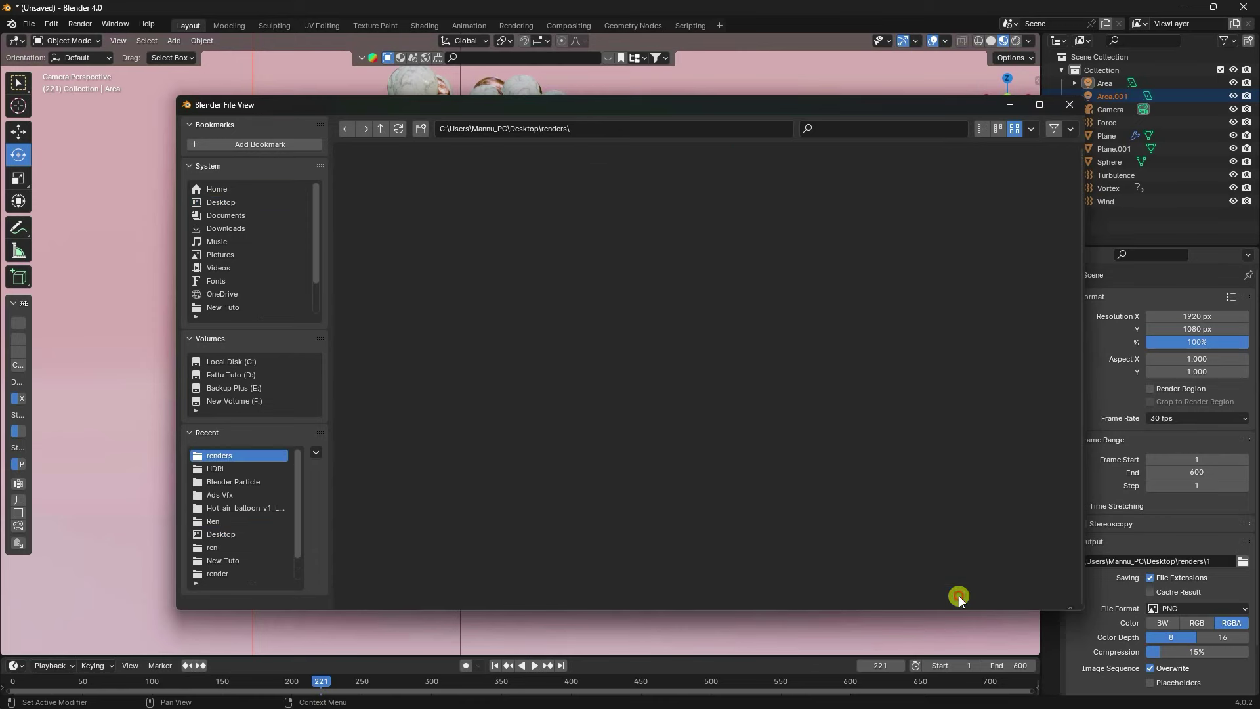
{"action": "left_click", "coordinate": [80, 24]}
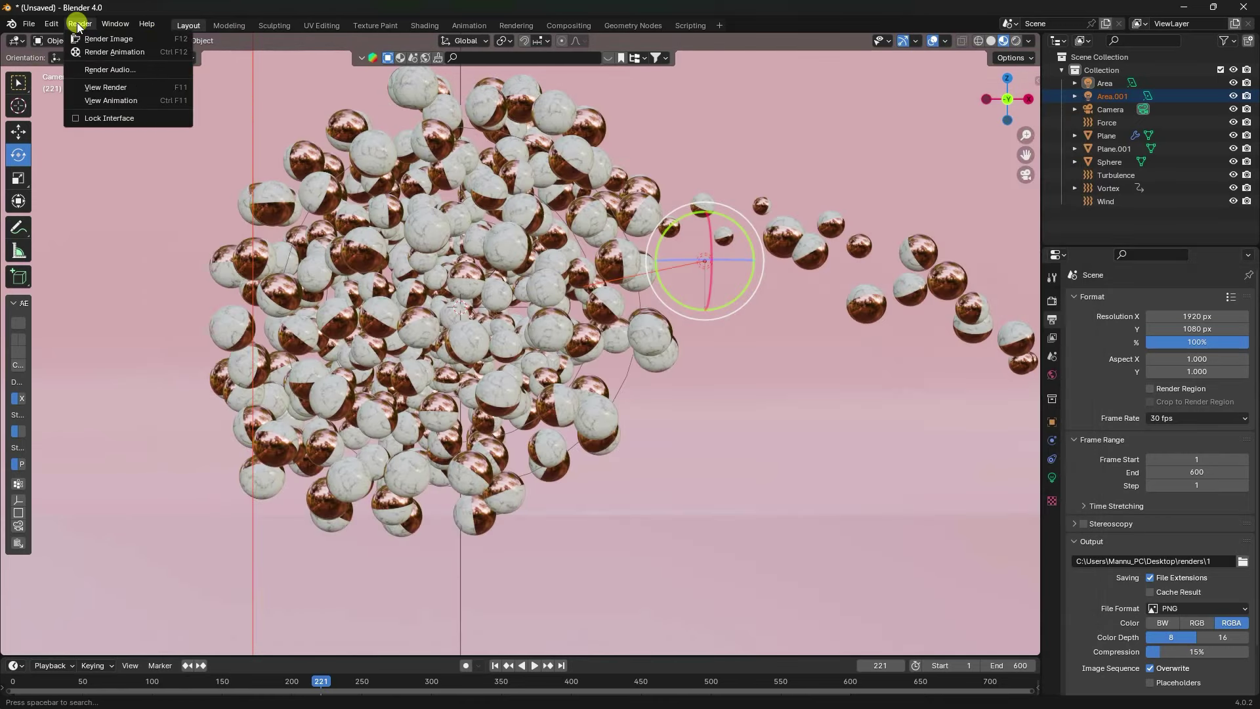
{"action": "left_click", "coordinate": [92, 37]}
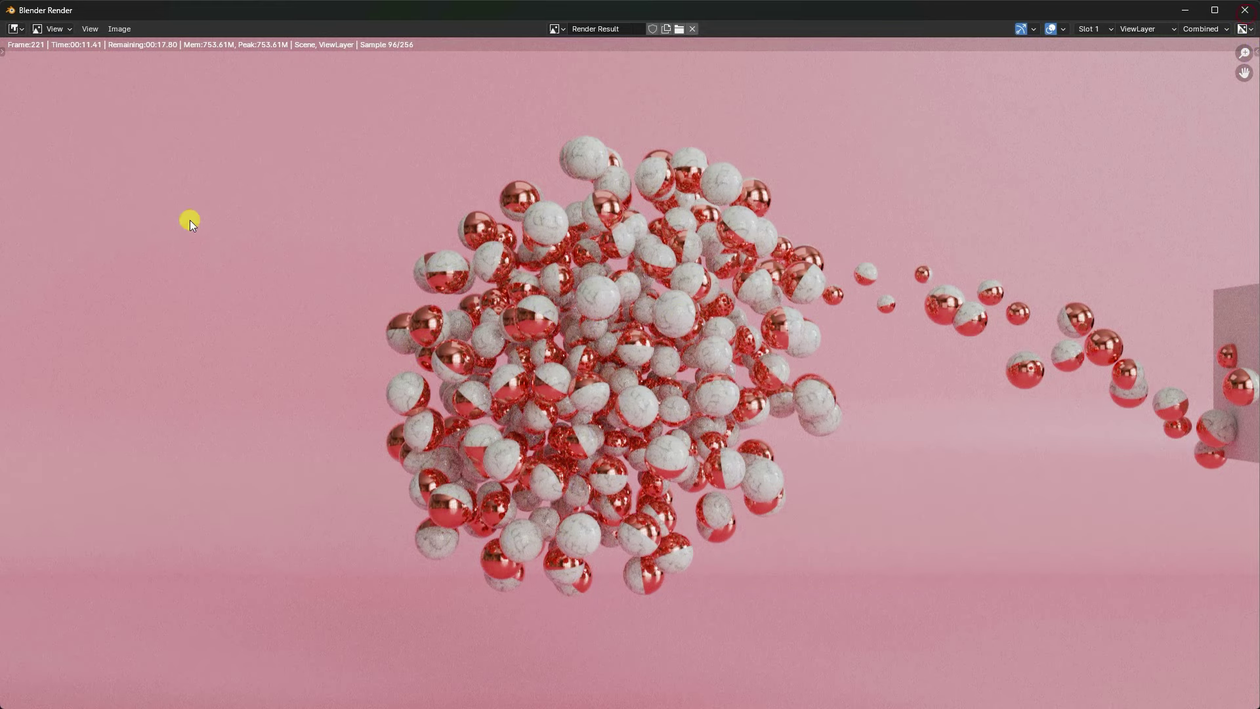
{"action": "key", "text": "Escape"}
{"action": "left_click", "coordinate": [80, 24]}
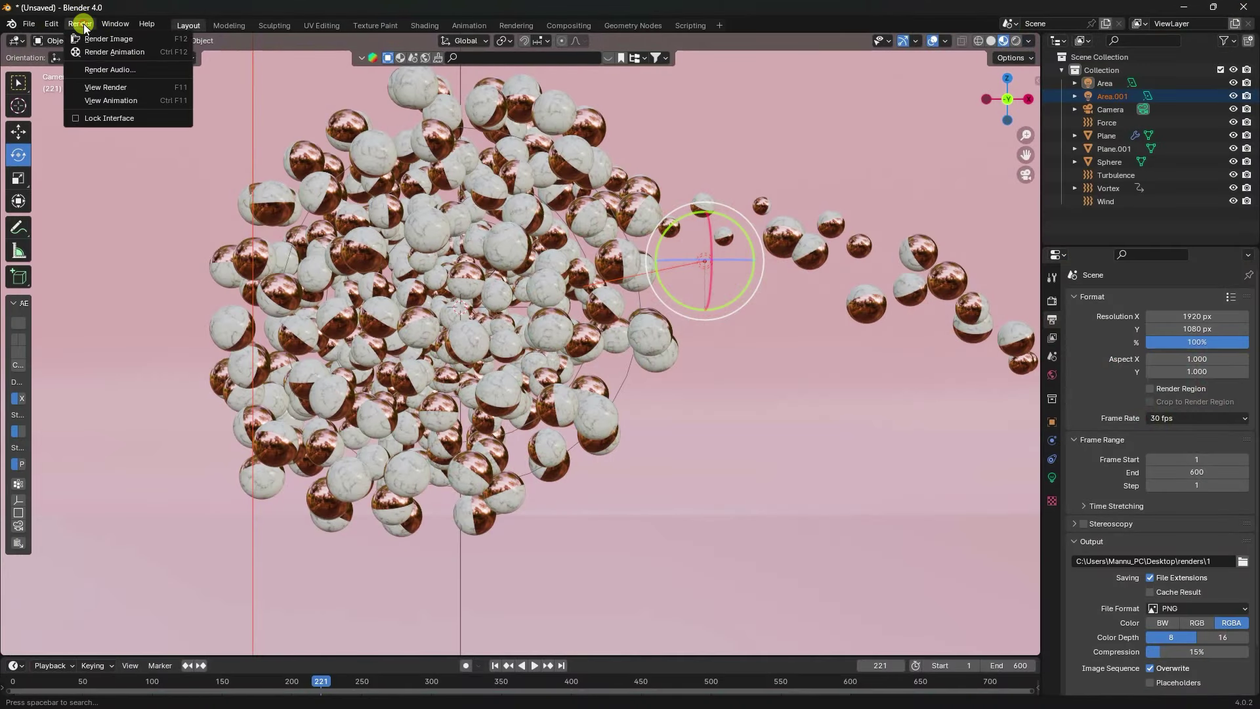
From frame 1, bake all dynamics for the Plane emitter's particle cache
{"action": "left_click", "coordinate": [1106, 136]}
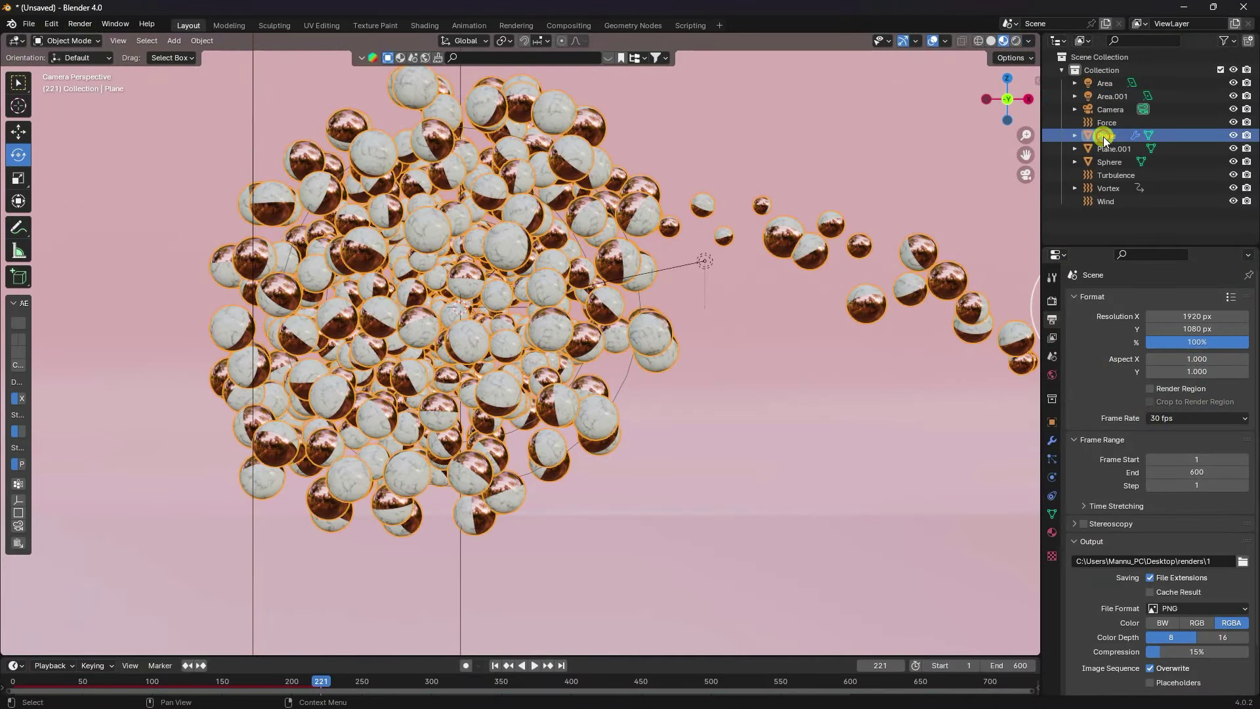
{"action": "left_click", "coordinate": [498, 665]}
{"action": "scroll", "coordinate": [657, 459], "scroll_direction": "down", "scroll_amount": 2}
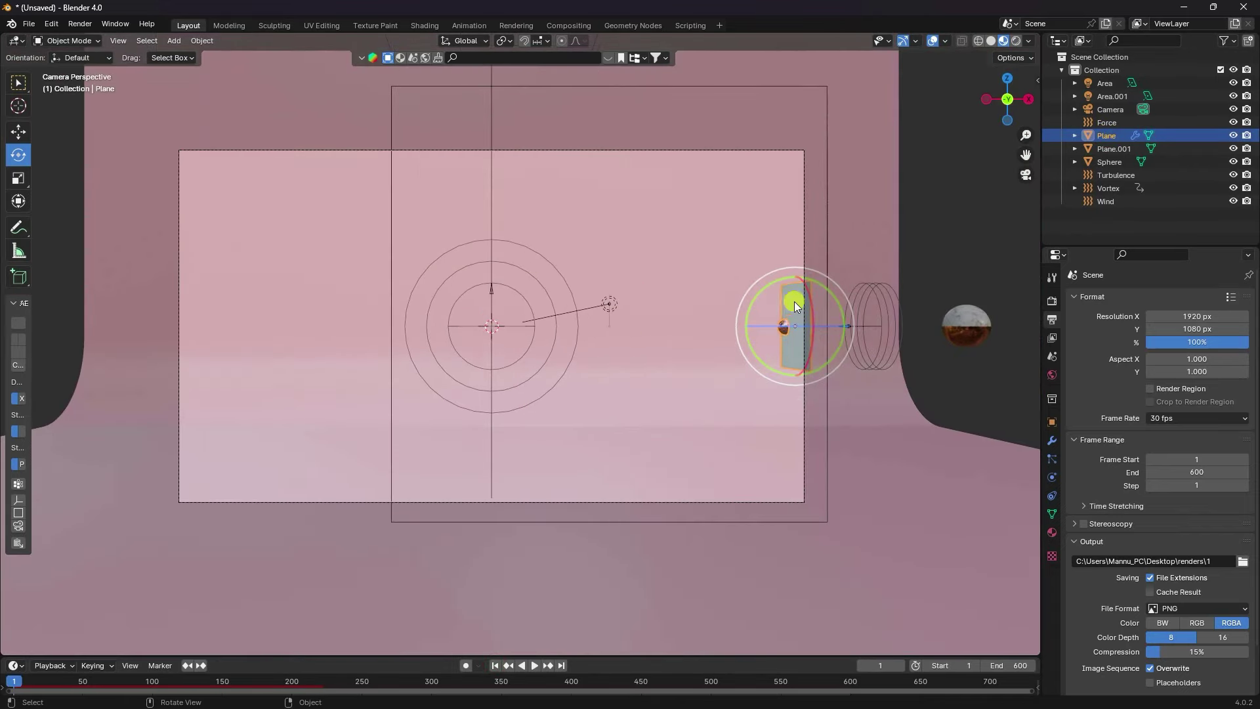
{"action": "left_click", "coordinate": [1053, 457]}
{"action": "left_click", "coordinate": [1077, 533]}
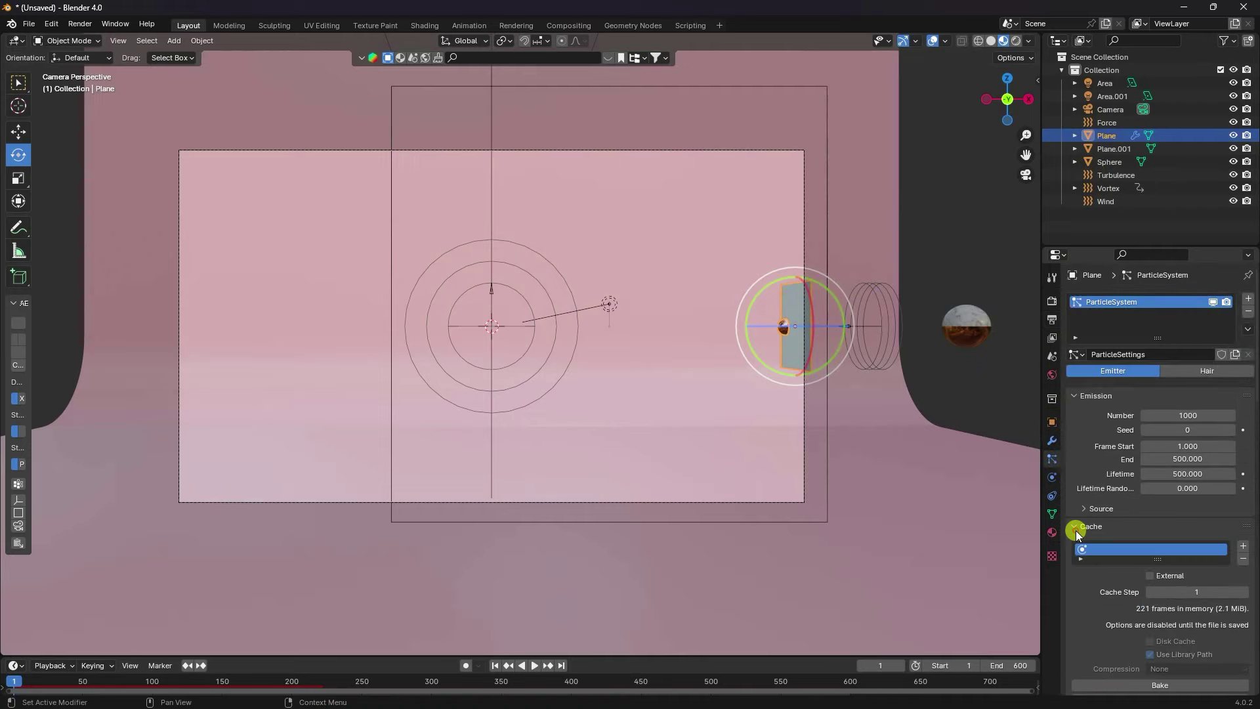
{"action": "scroll", "coordinate": [1077, 533], "scroll_direction": "down", "scroll_amount": 5}
{"action": "left_click", "coordinate": [1140, 598]}
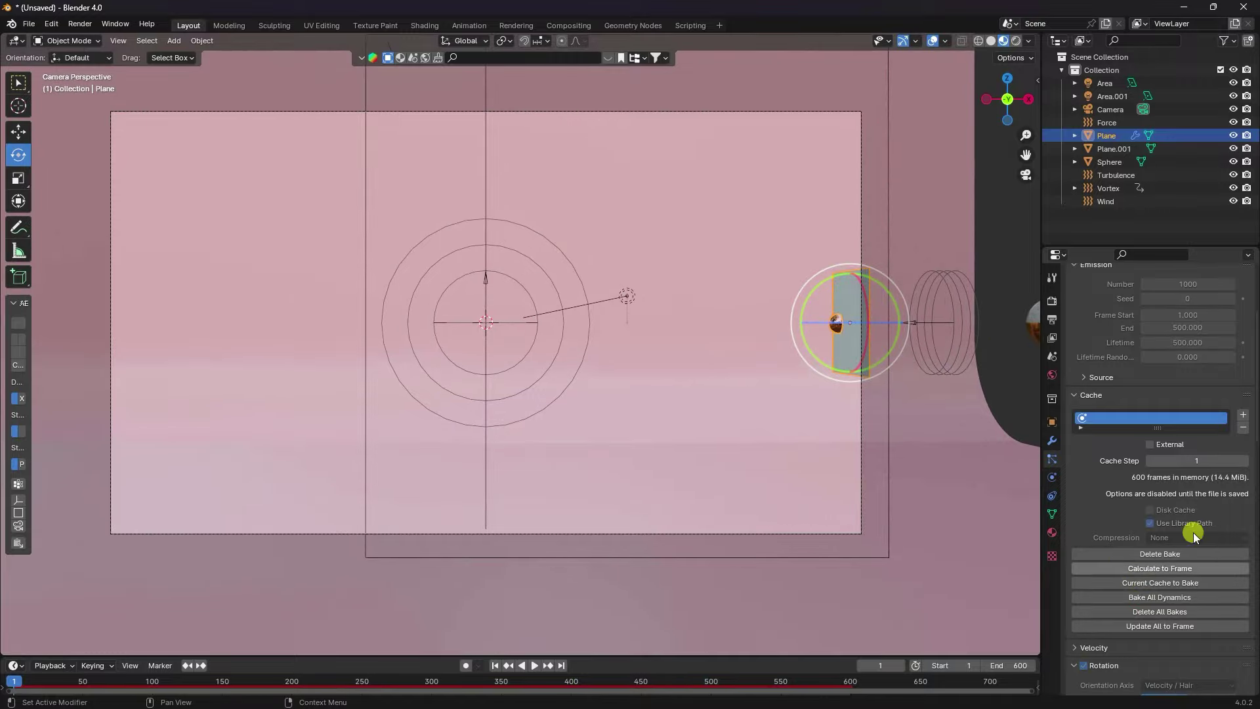
Play back the baked sphere simulation in Solid shading with the Plane deselected
{"action": "left_click", "coordinate": [535, 666]}
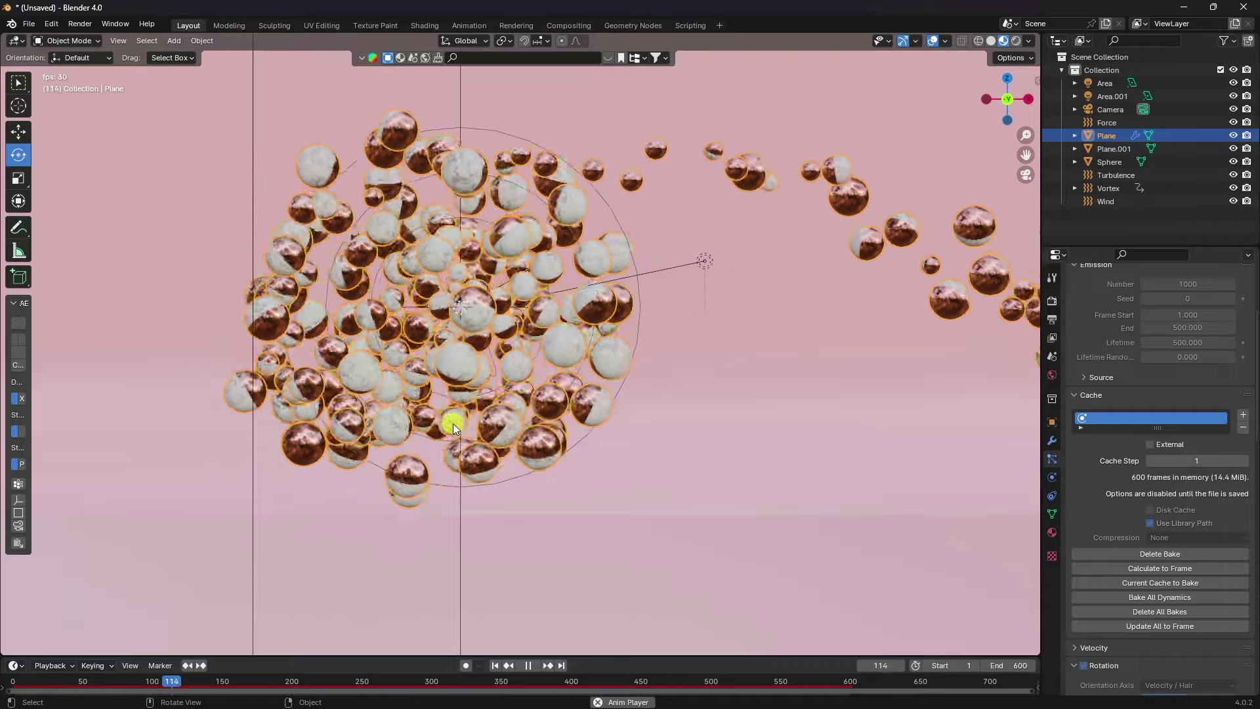
{"action": "left_click", "coordinate": [991, 40]}
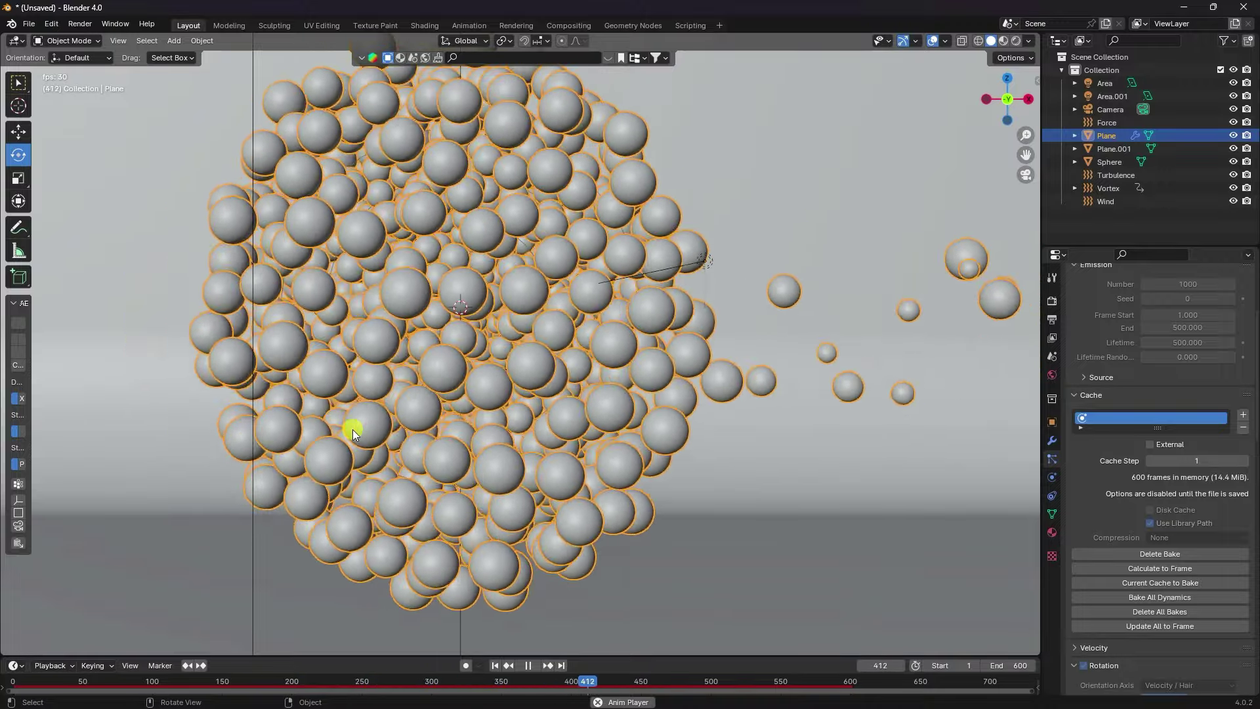
{"action": "left_click", "coordinate": [1094, 231]}
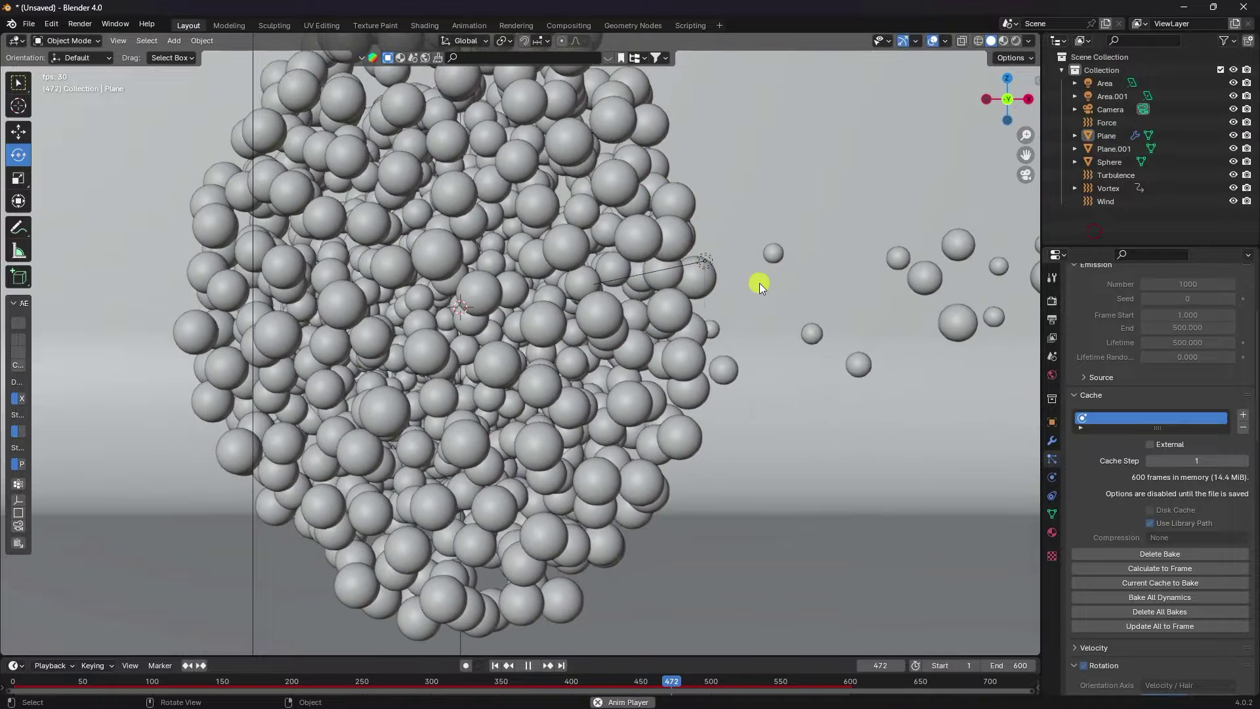